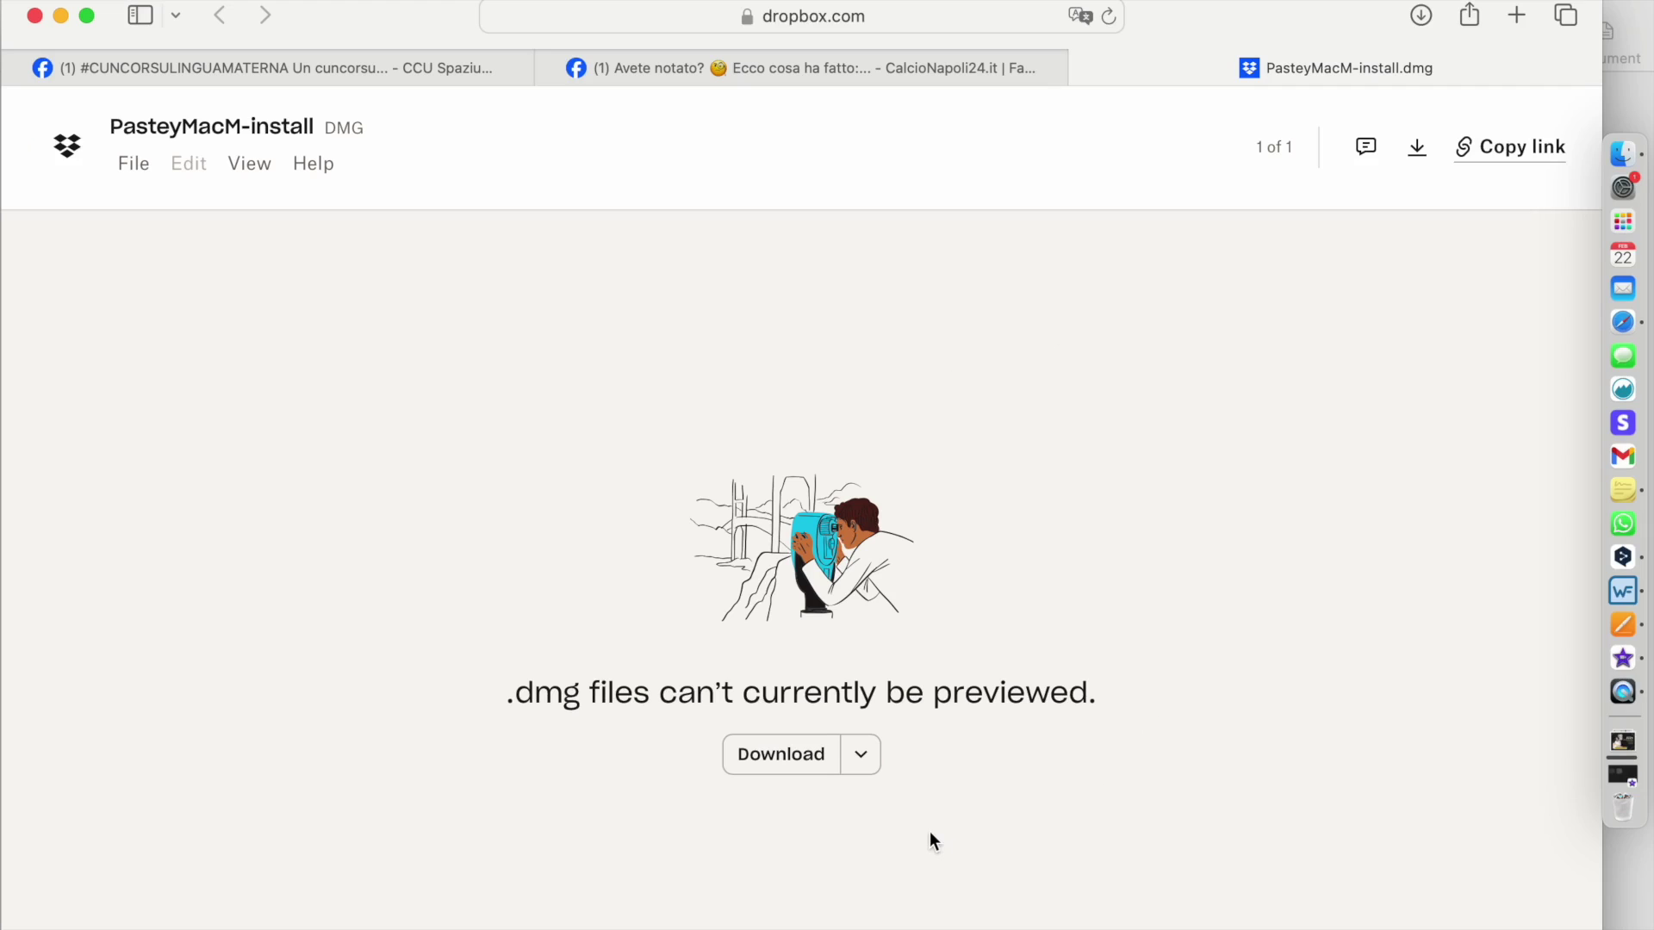
# - Download the PasteyMacM-install.dmg disk image from the Dropbox preview page
pyautogui.click(780, 758)
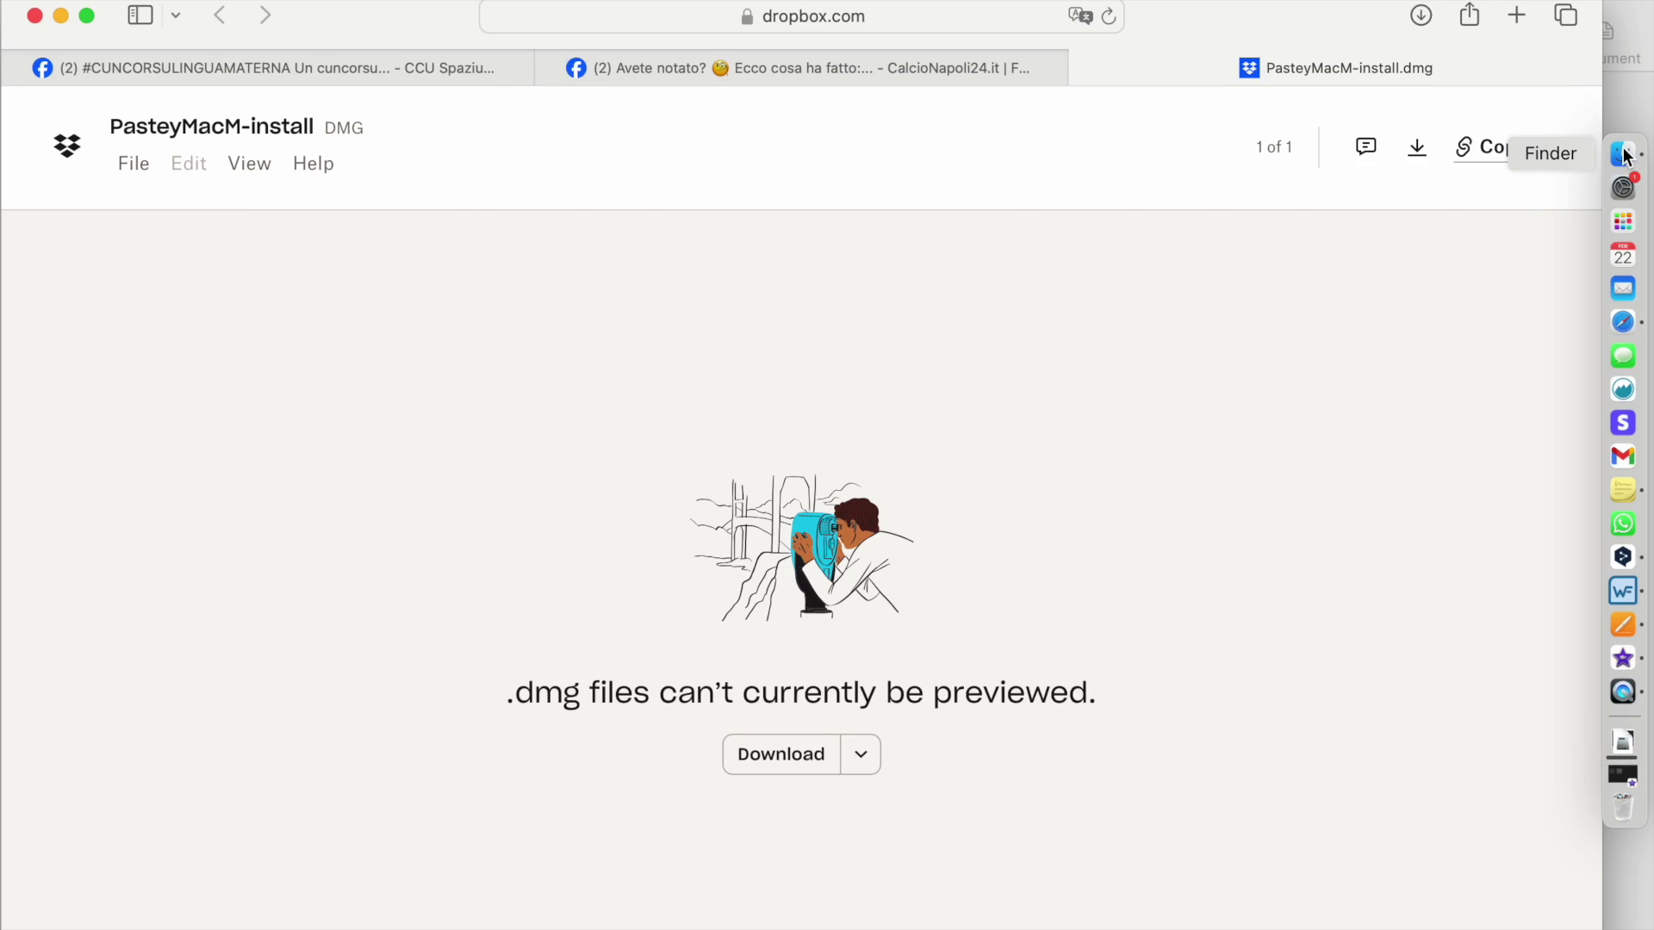
# - Mount PasteyMacM-install-3.dmg from Downloads, copy Pastey.app into Applications, and close the installer
pyautogui.click(1624, 155)
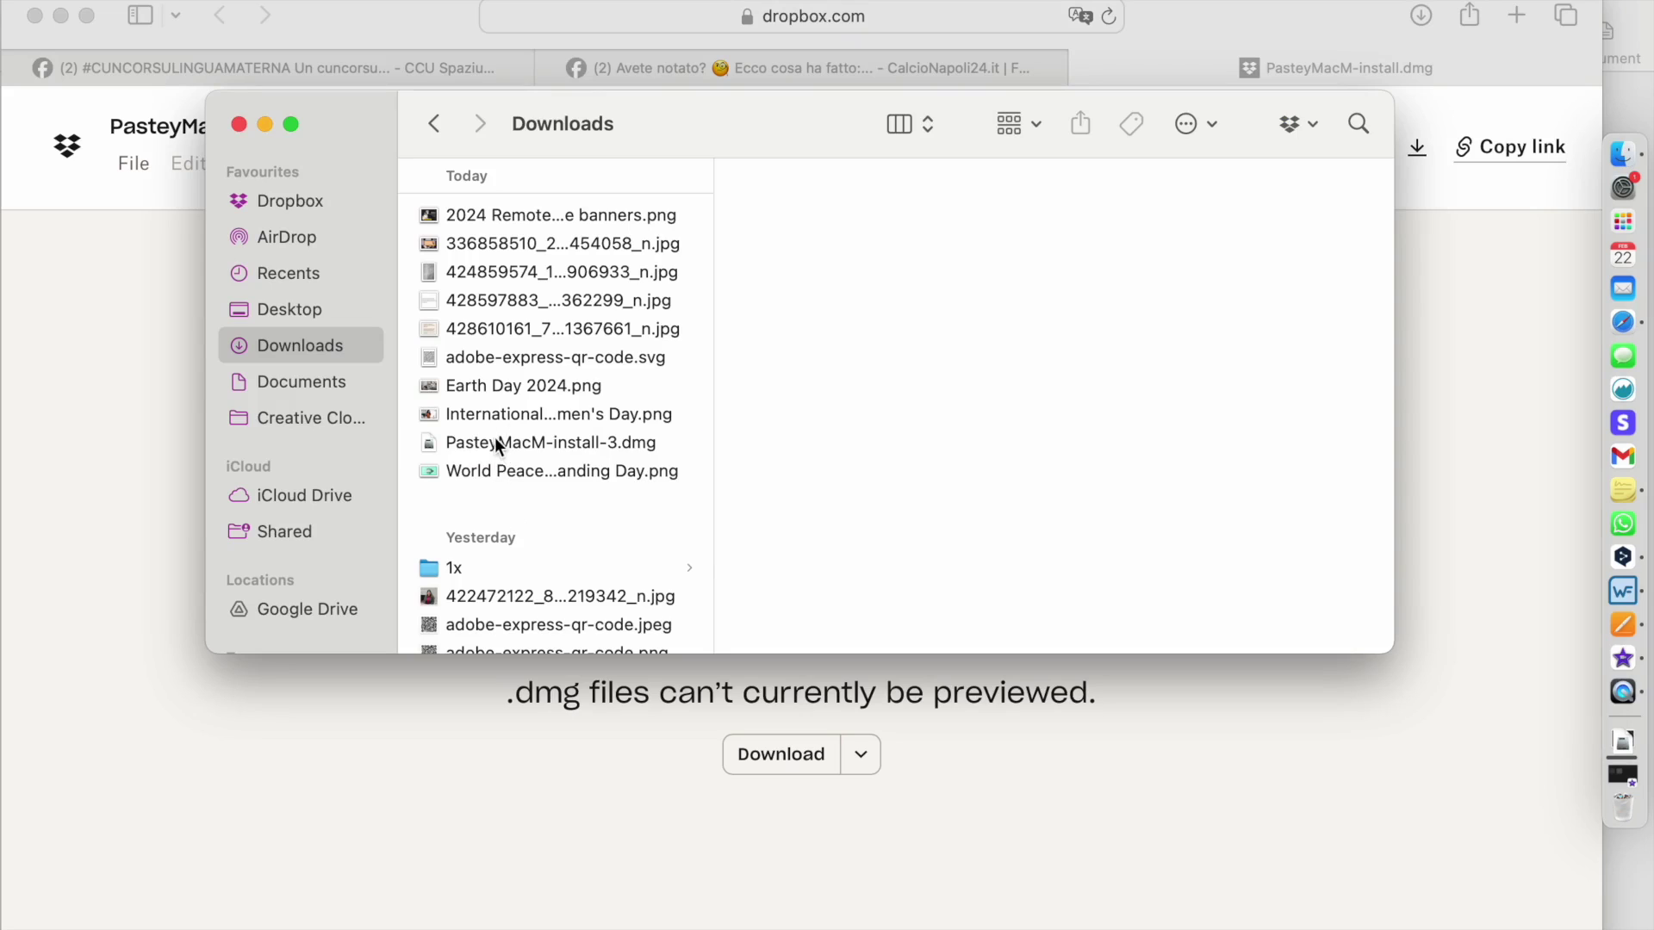
pyautogui.doubleClick(495, 436)
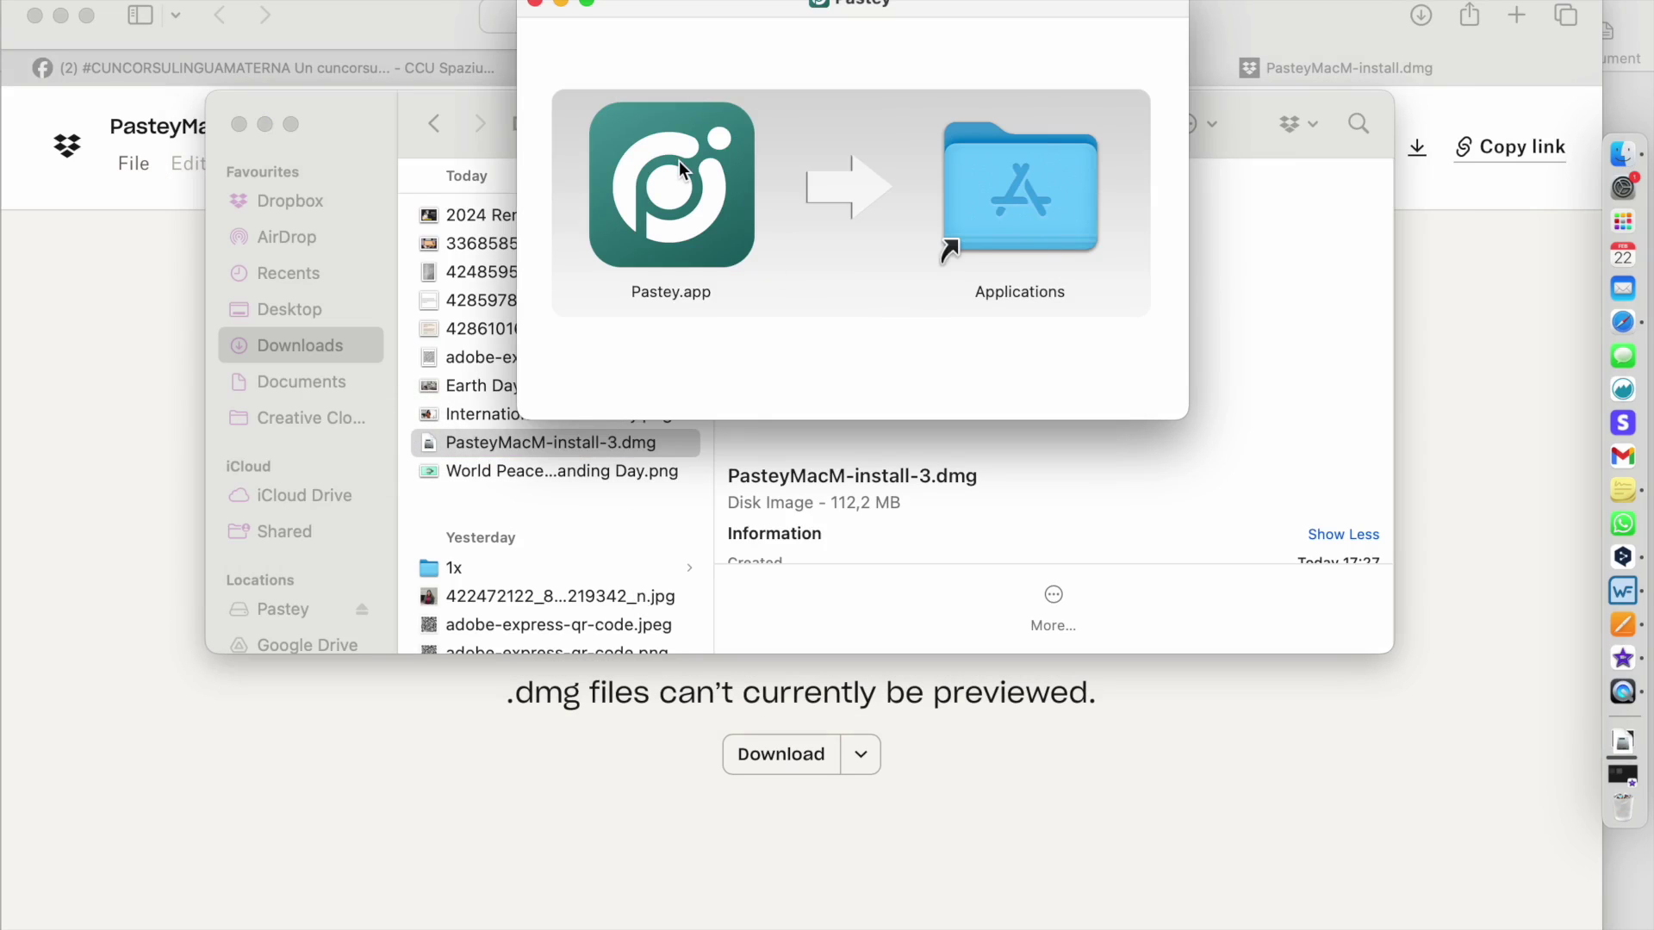
pyautogui.click(679, 165)
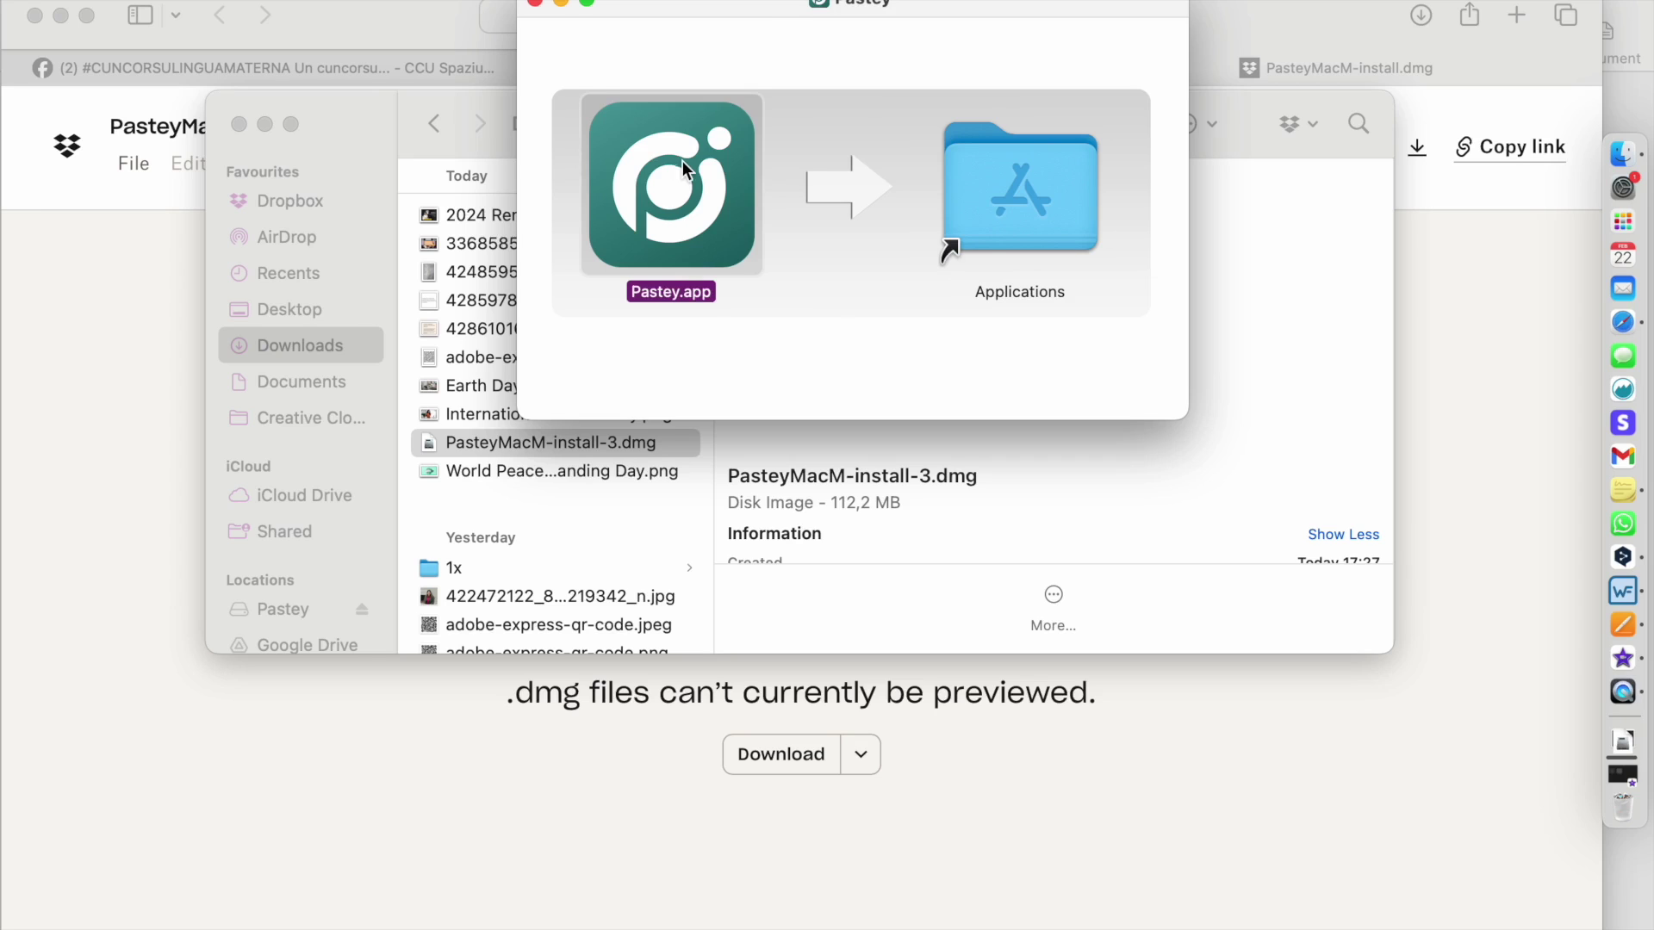
pyautogui.moveTo(682, 161); pyautogui.dragTo(1038, 194)
pyautogui.click(536, 4)
# - Launch Pastey from Launchpad, confirm opening the downloaded app, and pass the welcome screen
pyautogui.click(238, 126)
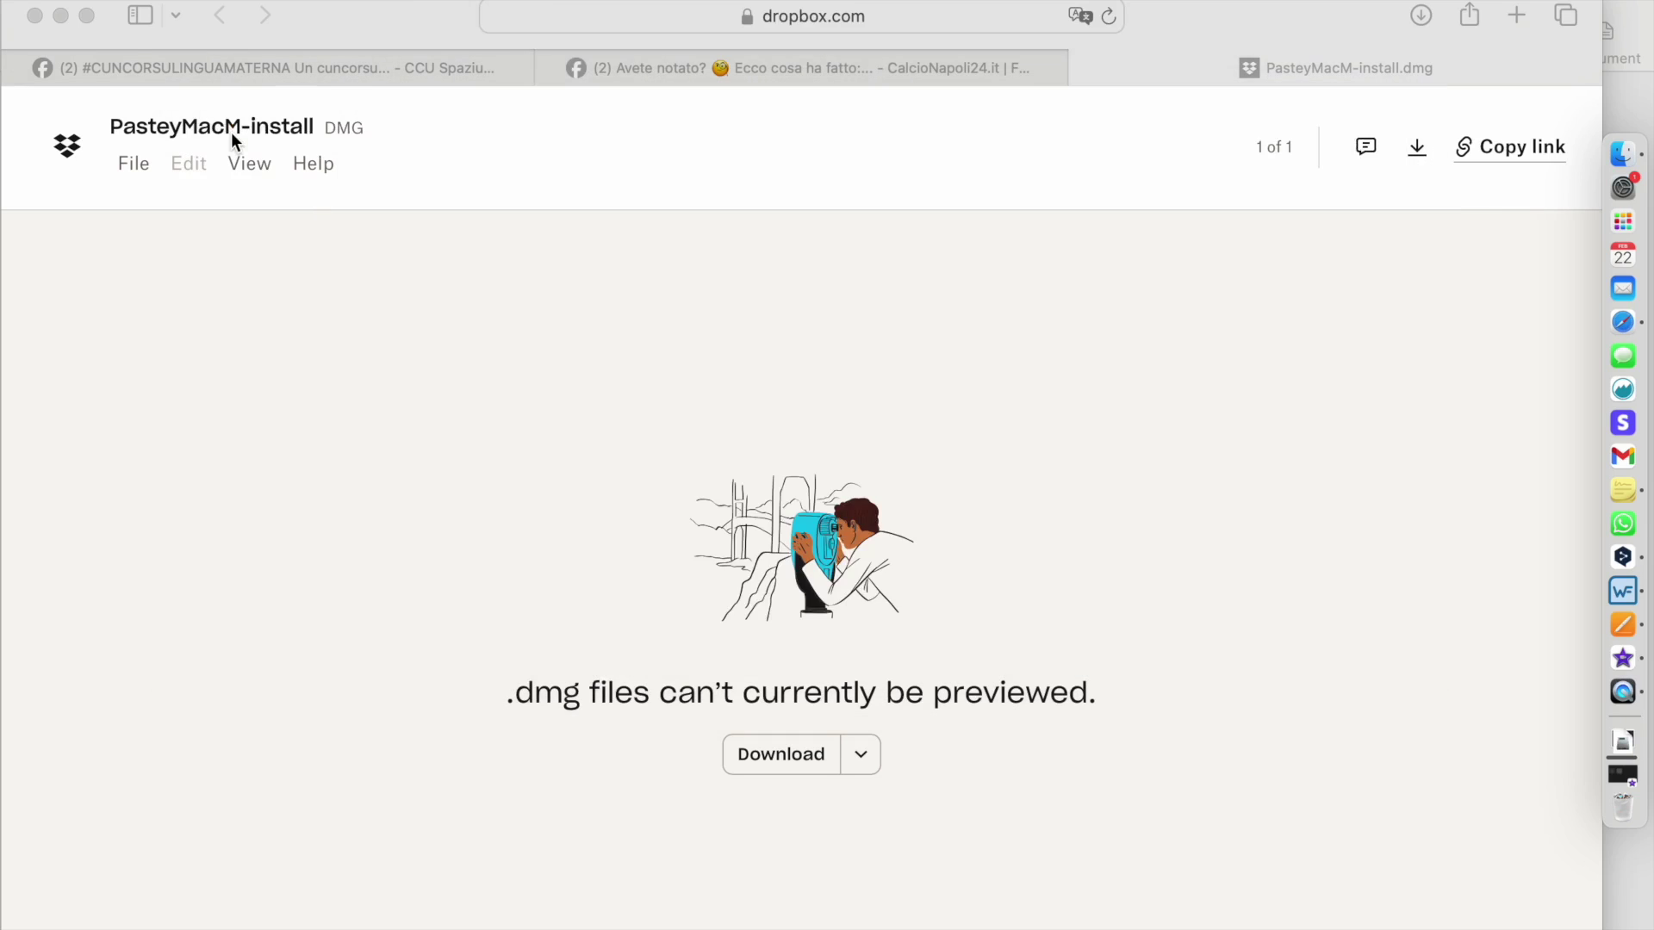
pyautogui.click(1623, 222)
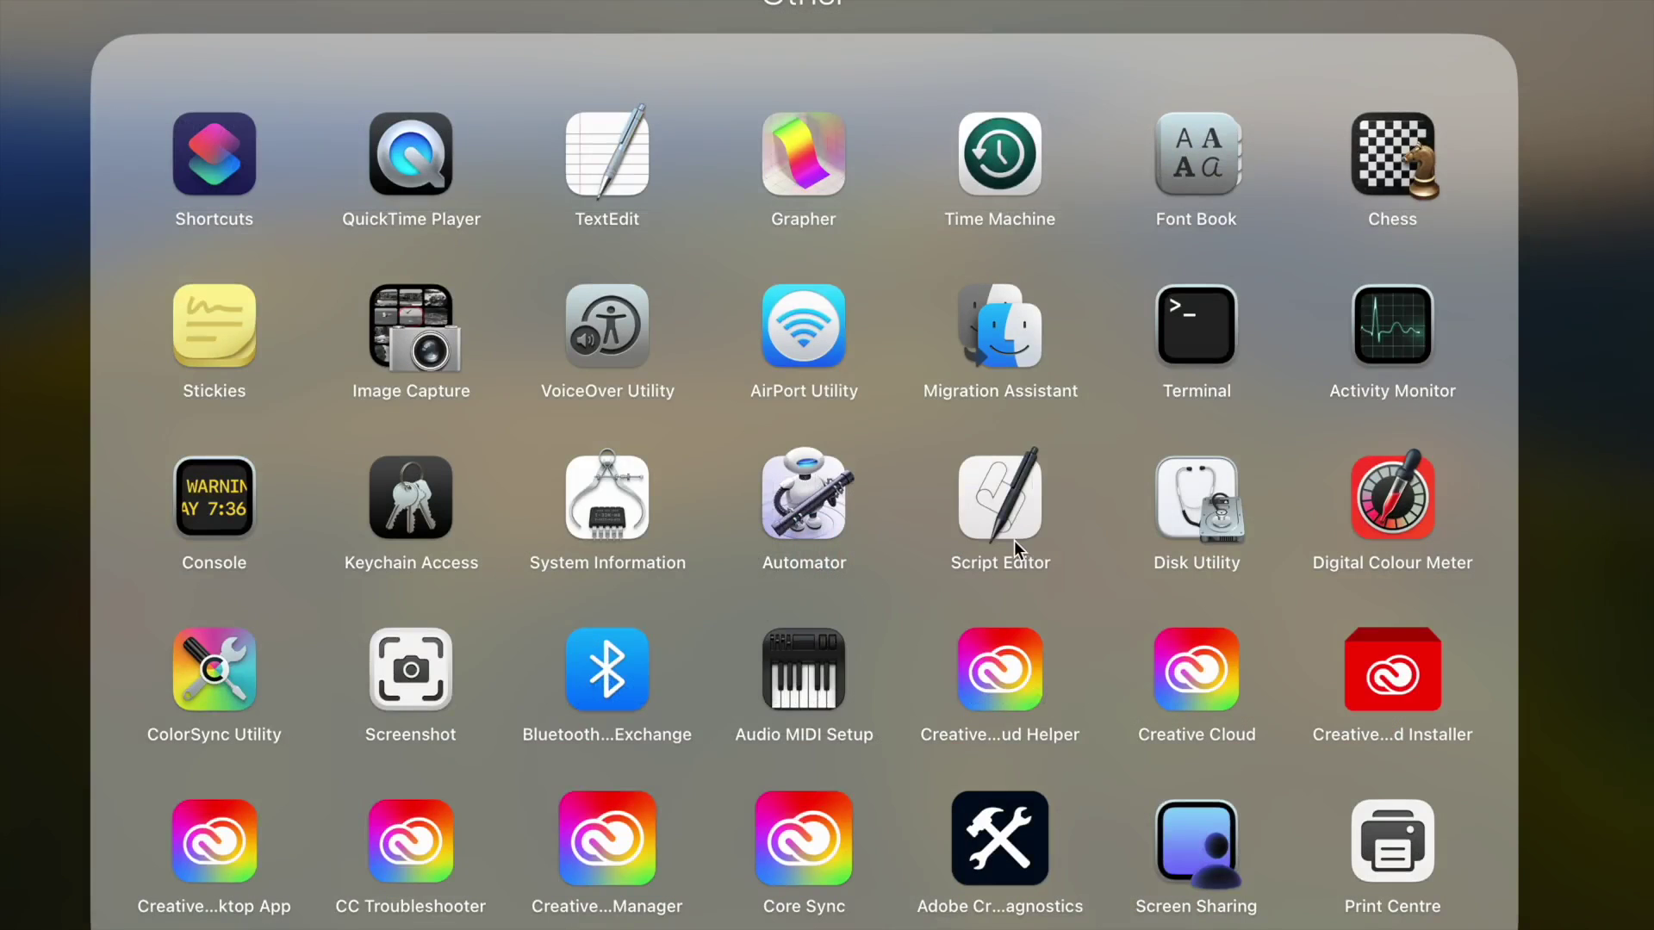
pyautogui.click(1410, 797)
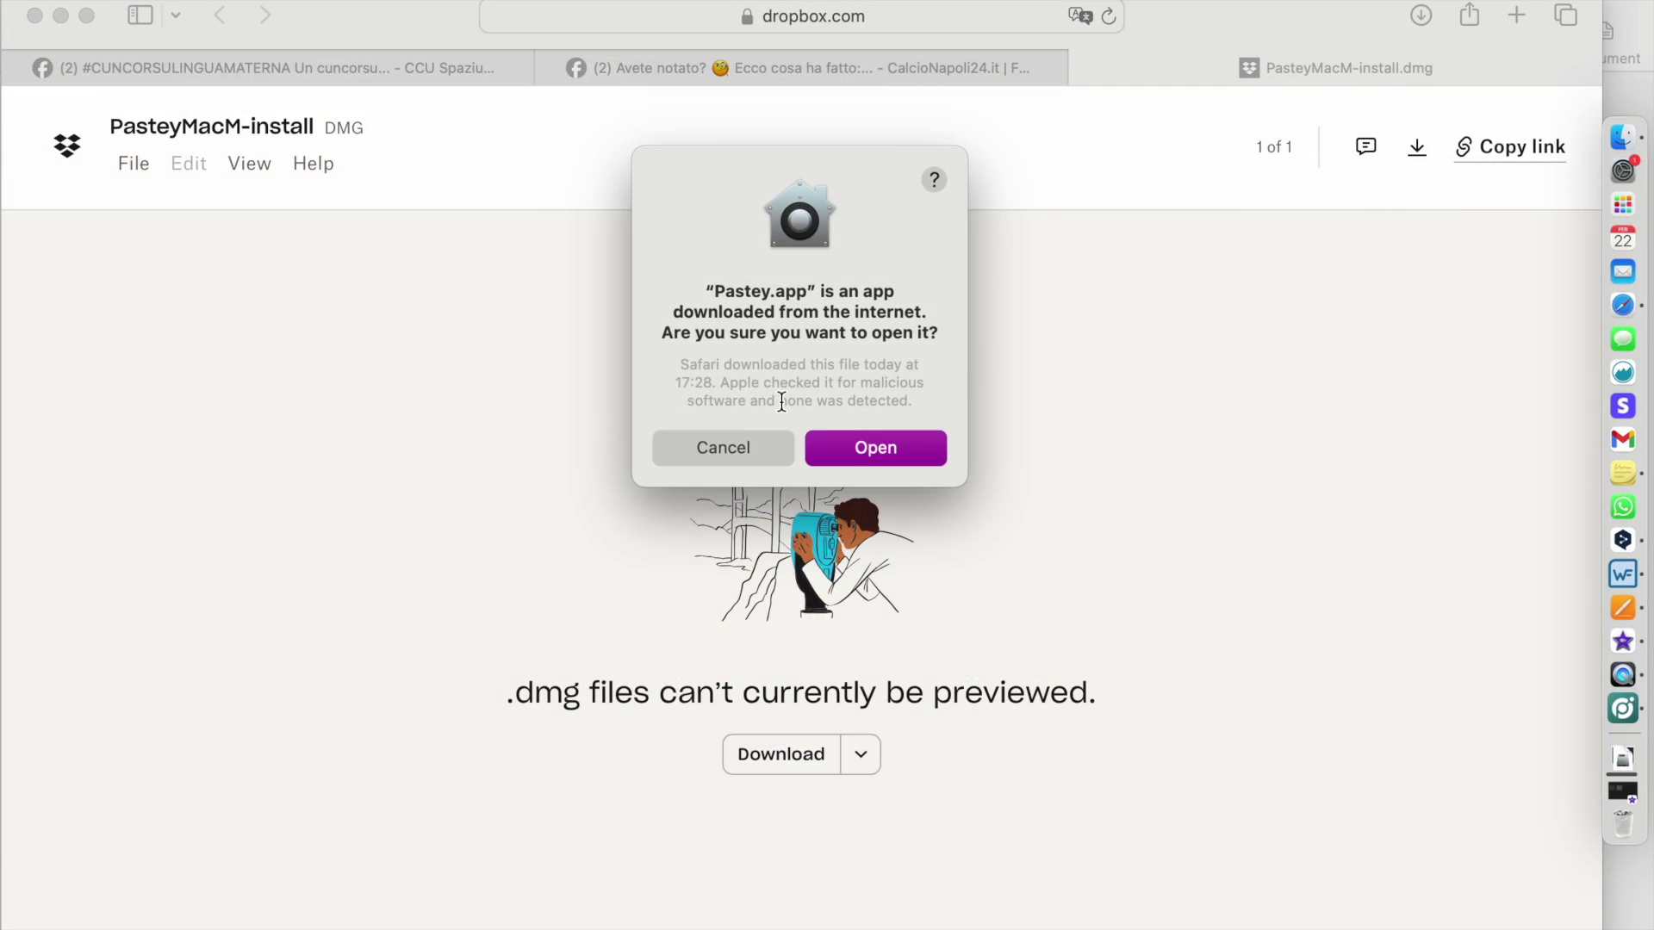
pyautogui.click(880, 455)
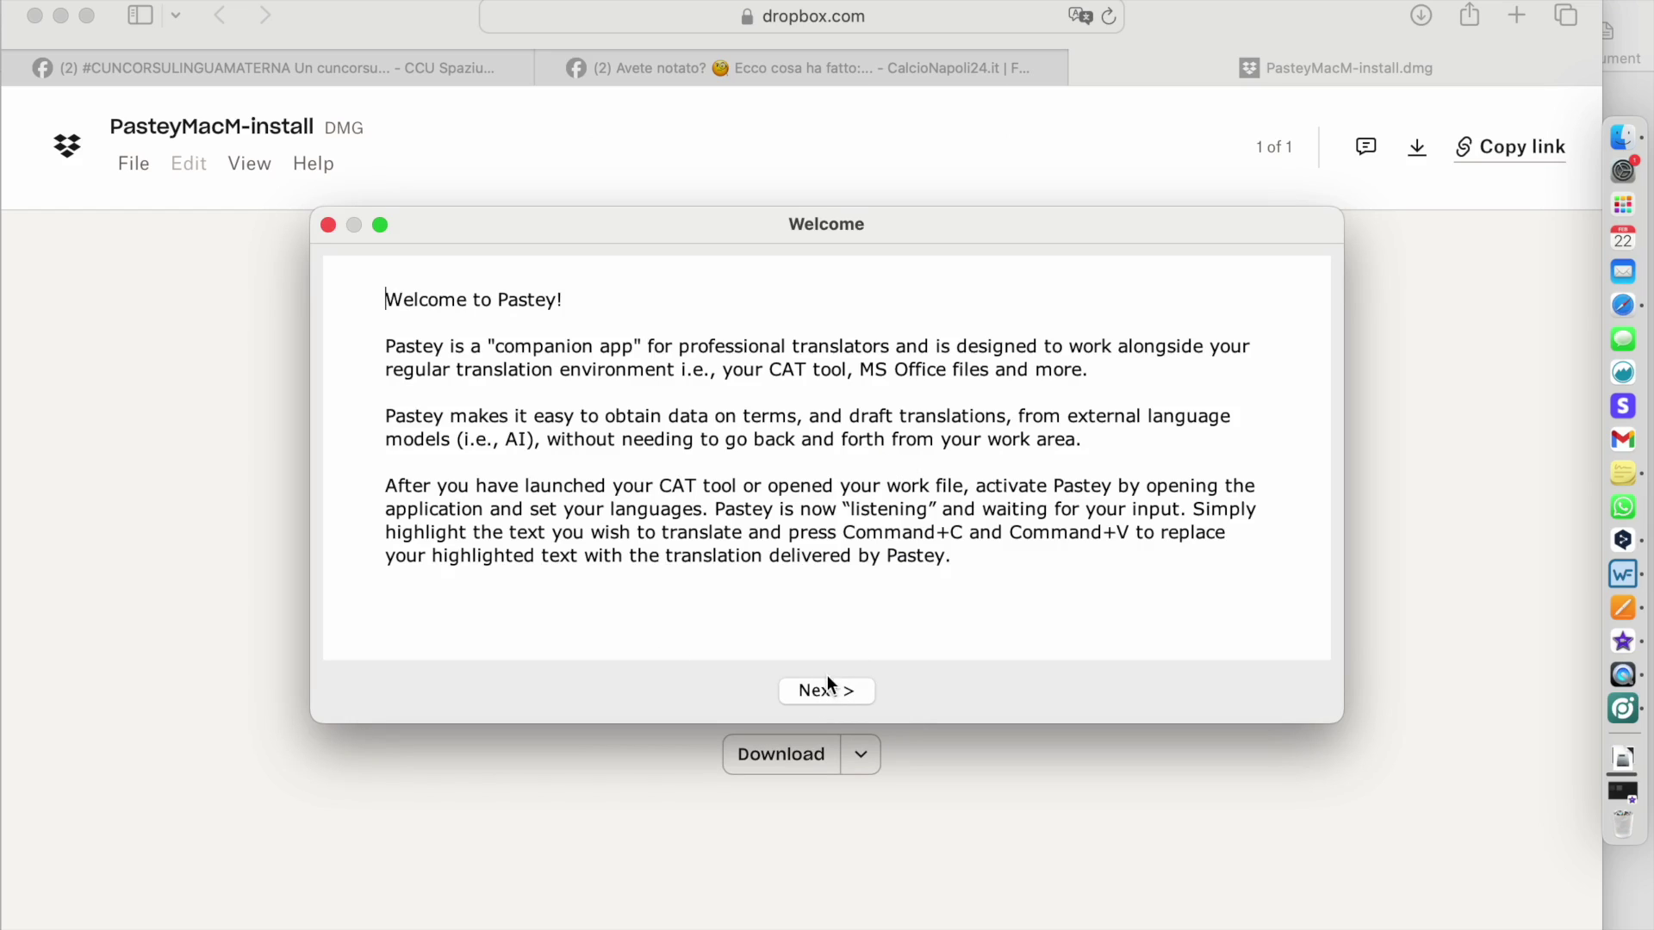
pyautogui.click(815, 694)
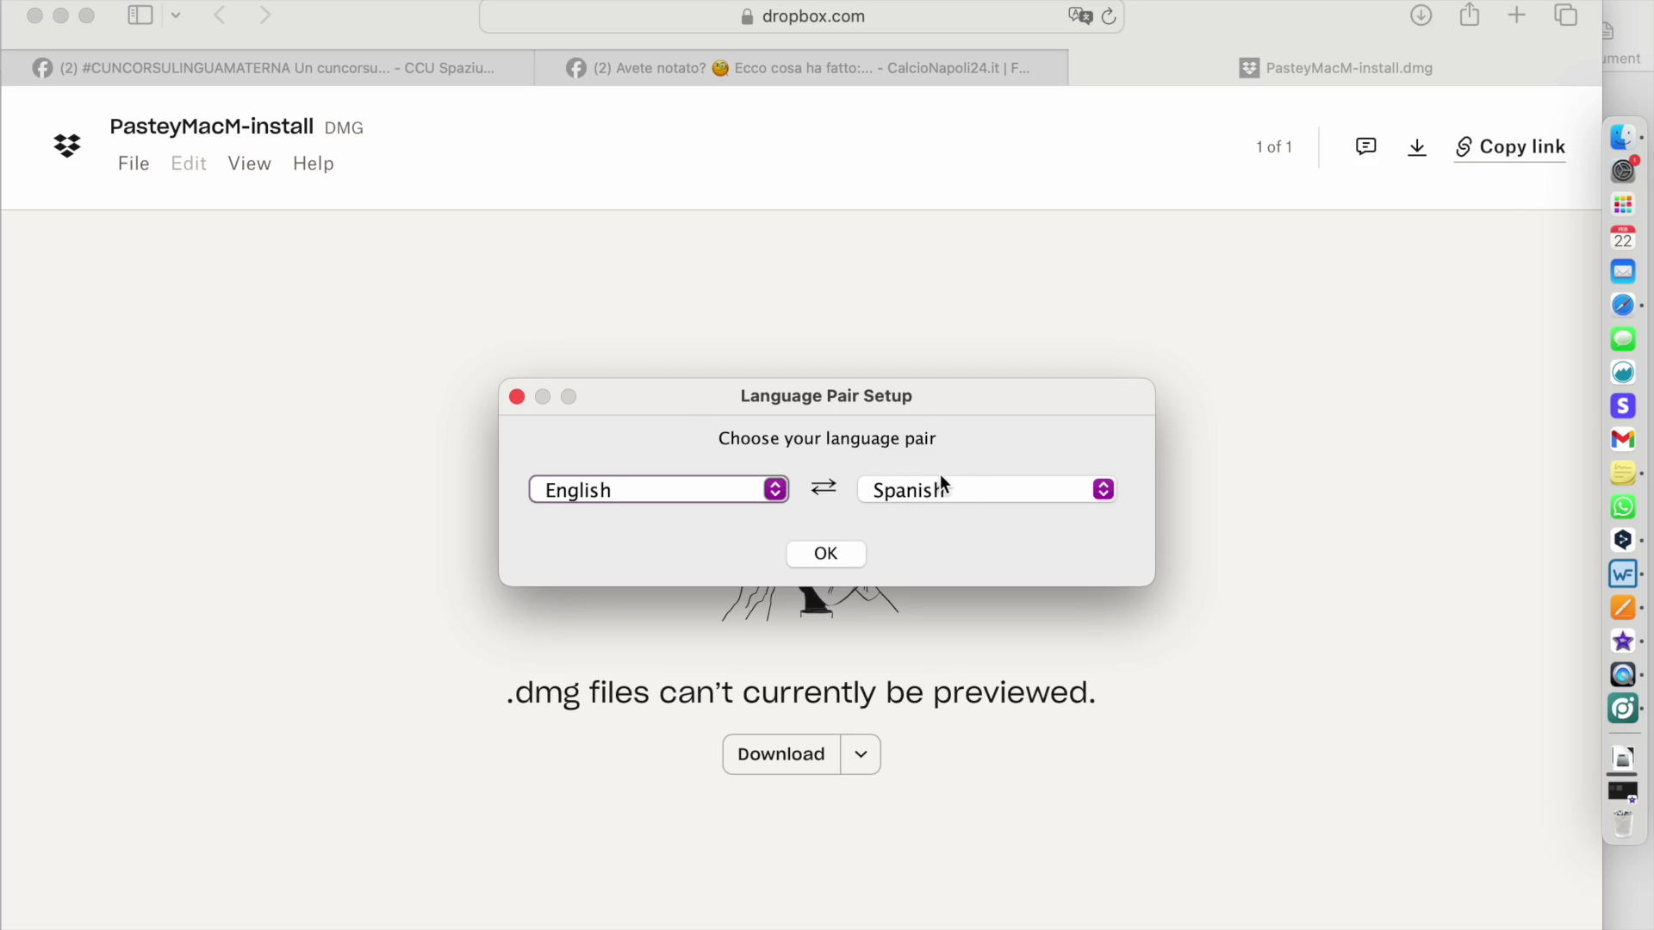
# - Set the language pair to English → German and confirm
pyautogui.click(969, 491)
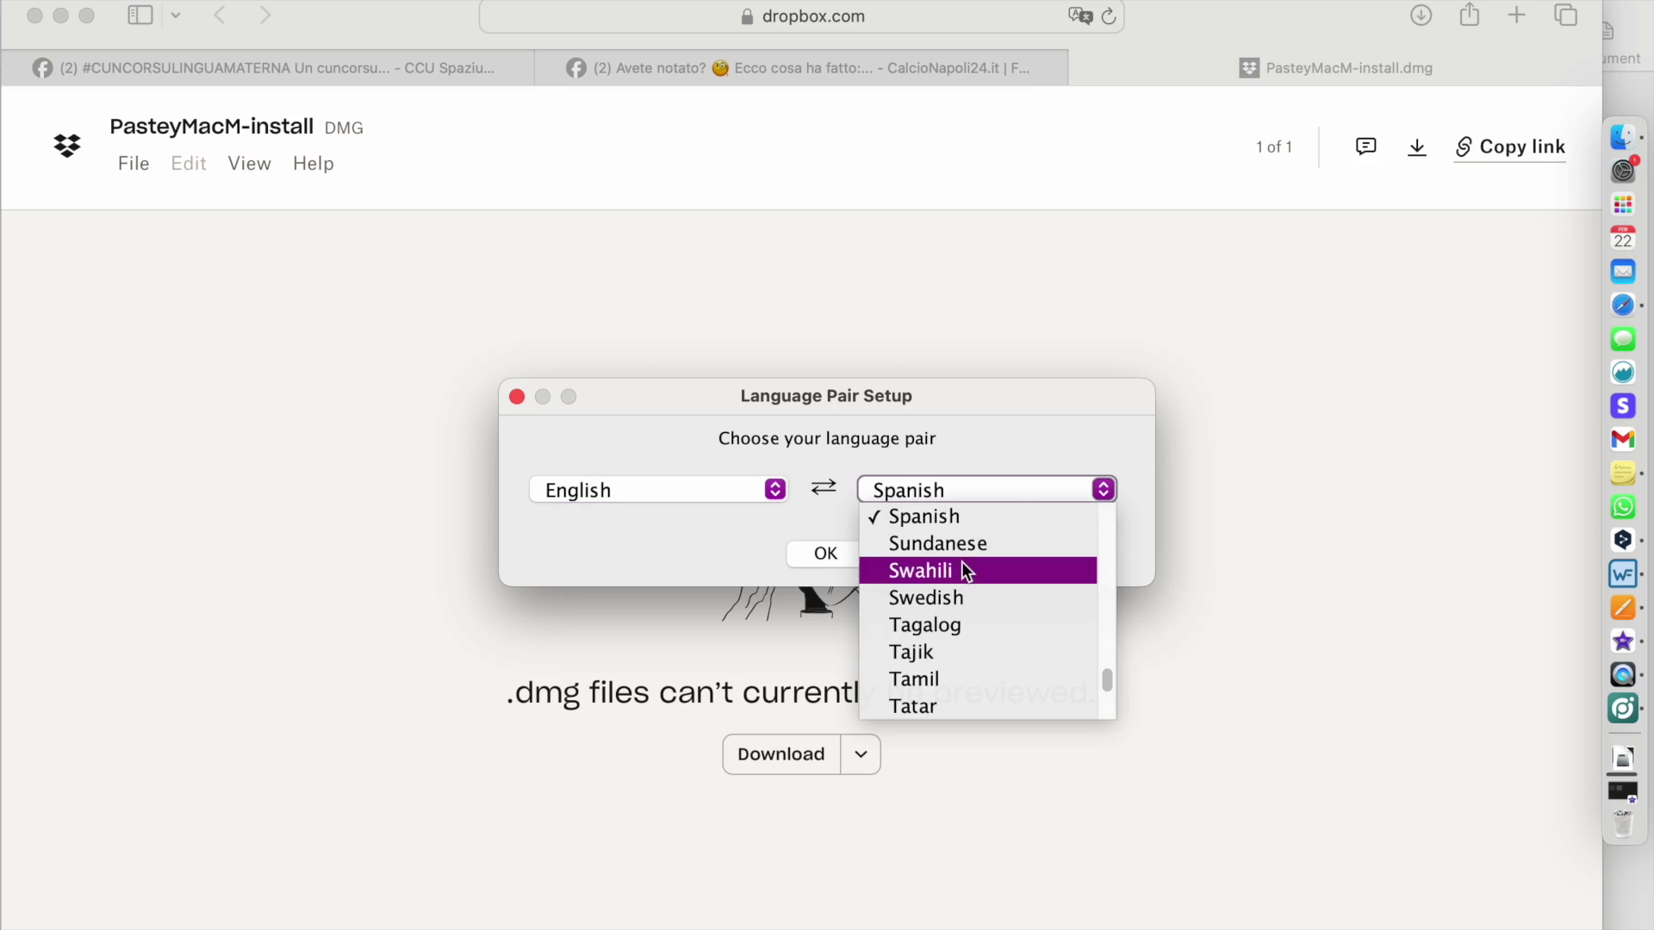
pyautogui.scroll(10, 962, 562)
pyautogui.scroll(8, 963, 565)
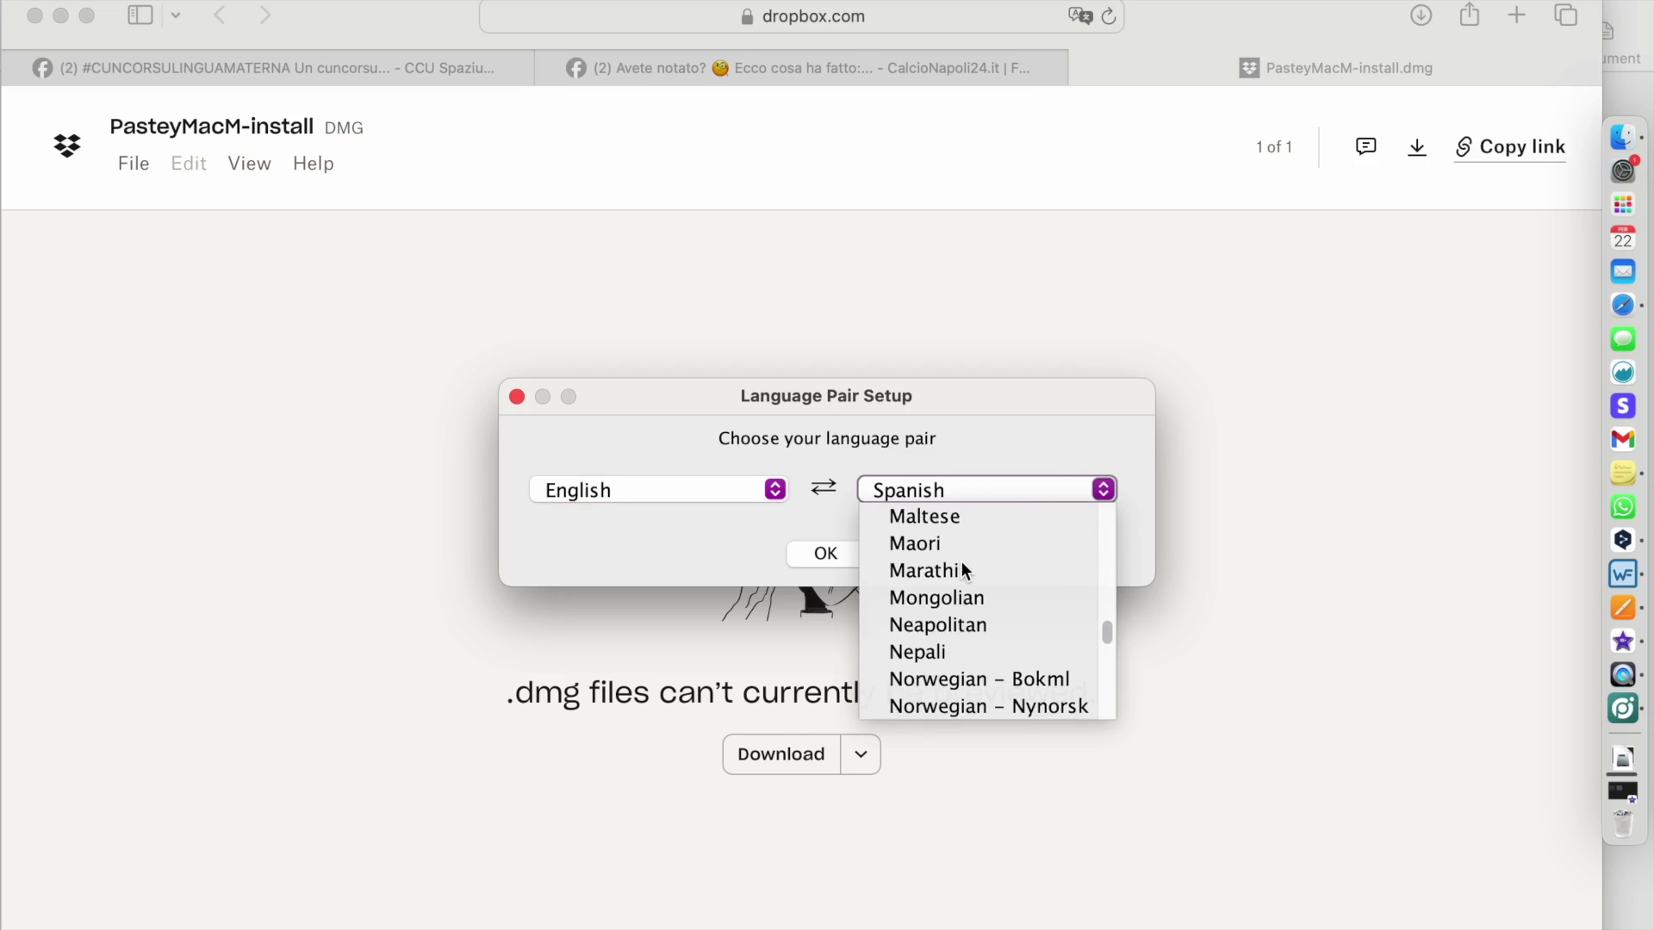
pyautogui.scroll(10, 963, 569)
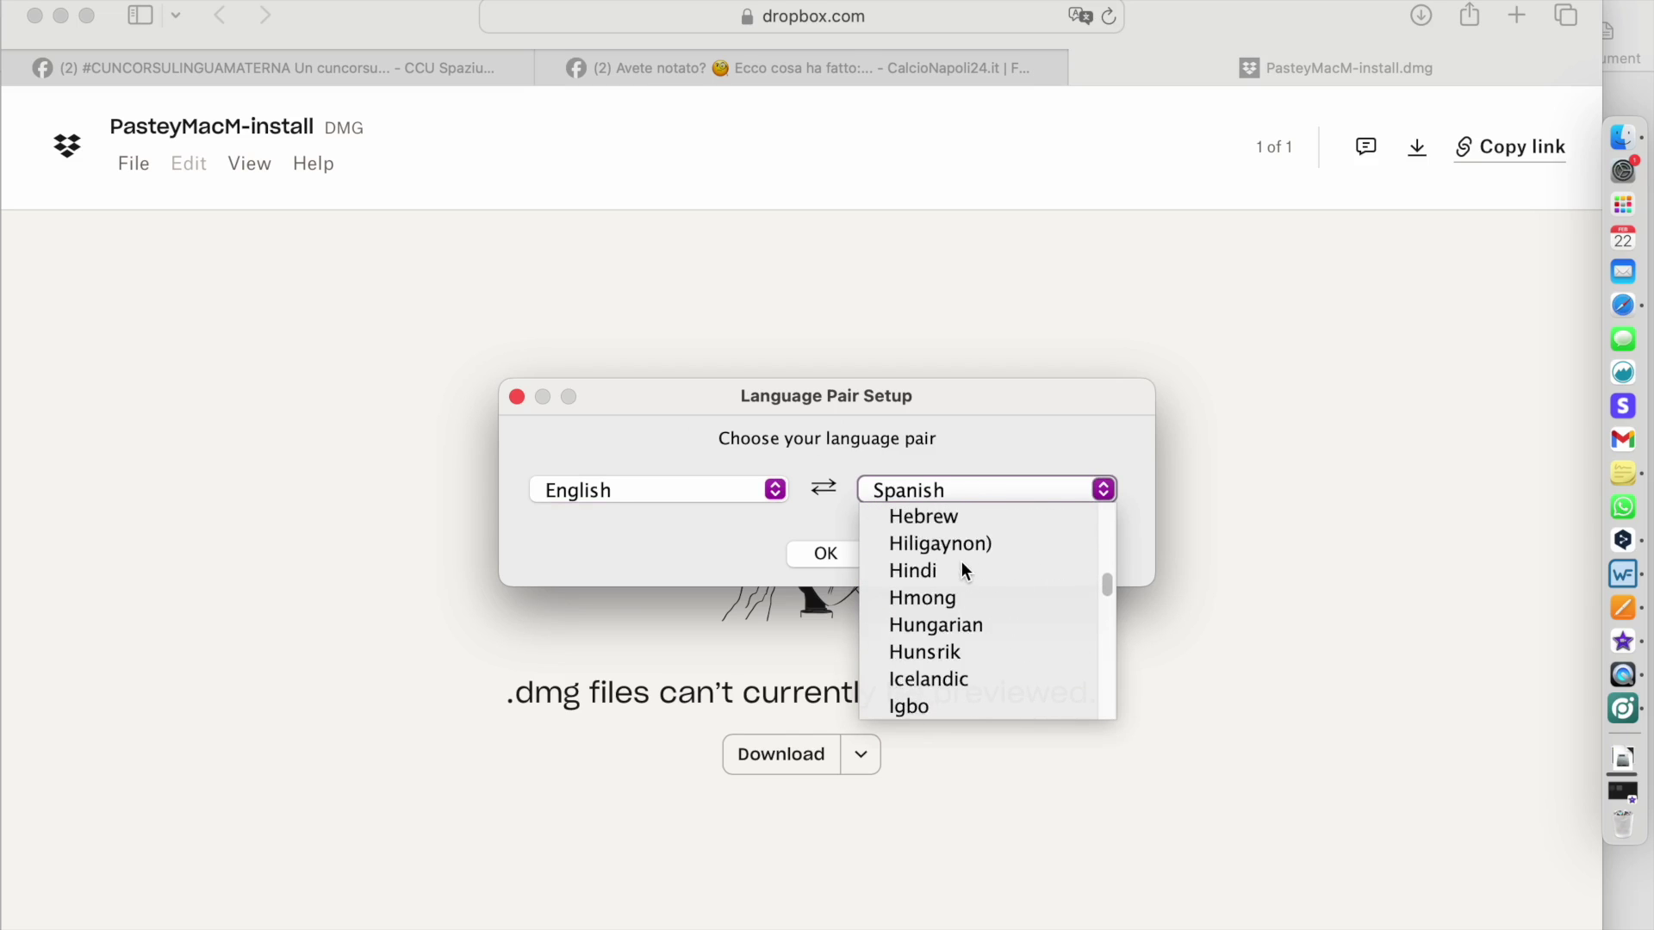
pyautogui.click(918, 675)
pyautogui.click(827, 555)
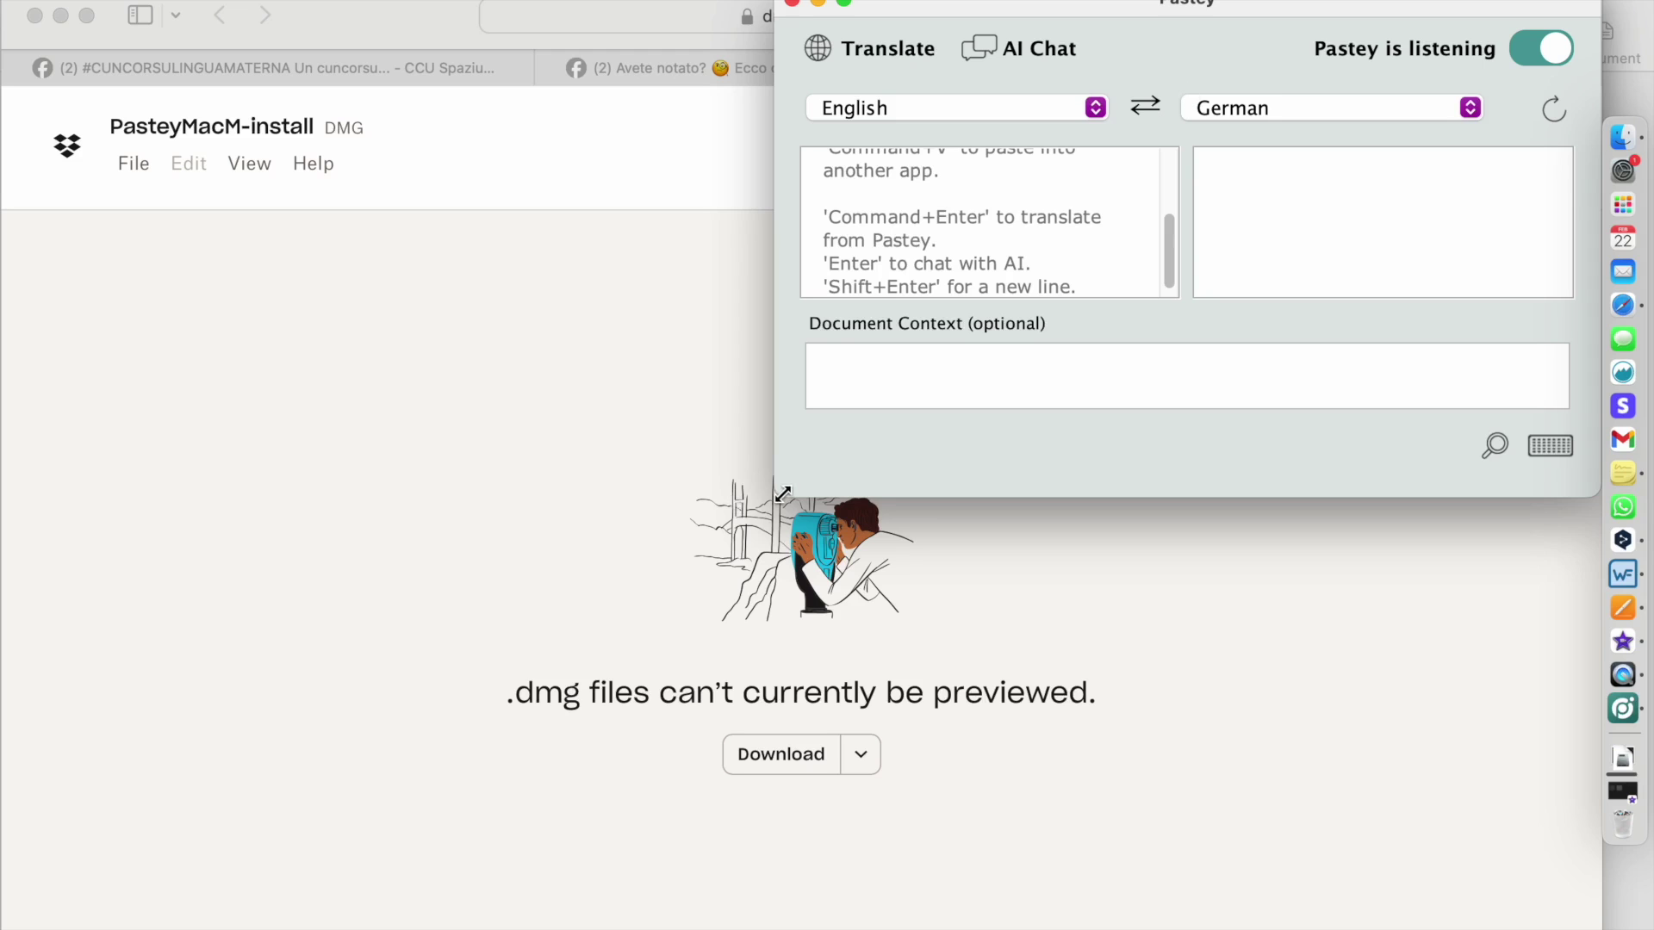
# - Resize the Pastey window to fill most of the screen, then show the Pastey menu
pyautogui.moveTo(777, 496); pyautogui.dragTo(60, 926)
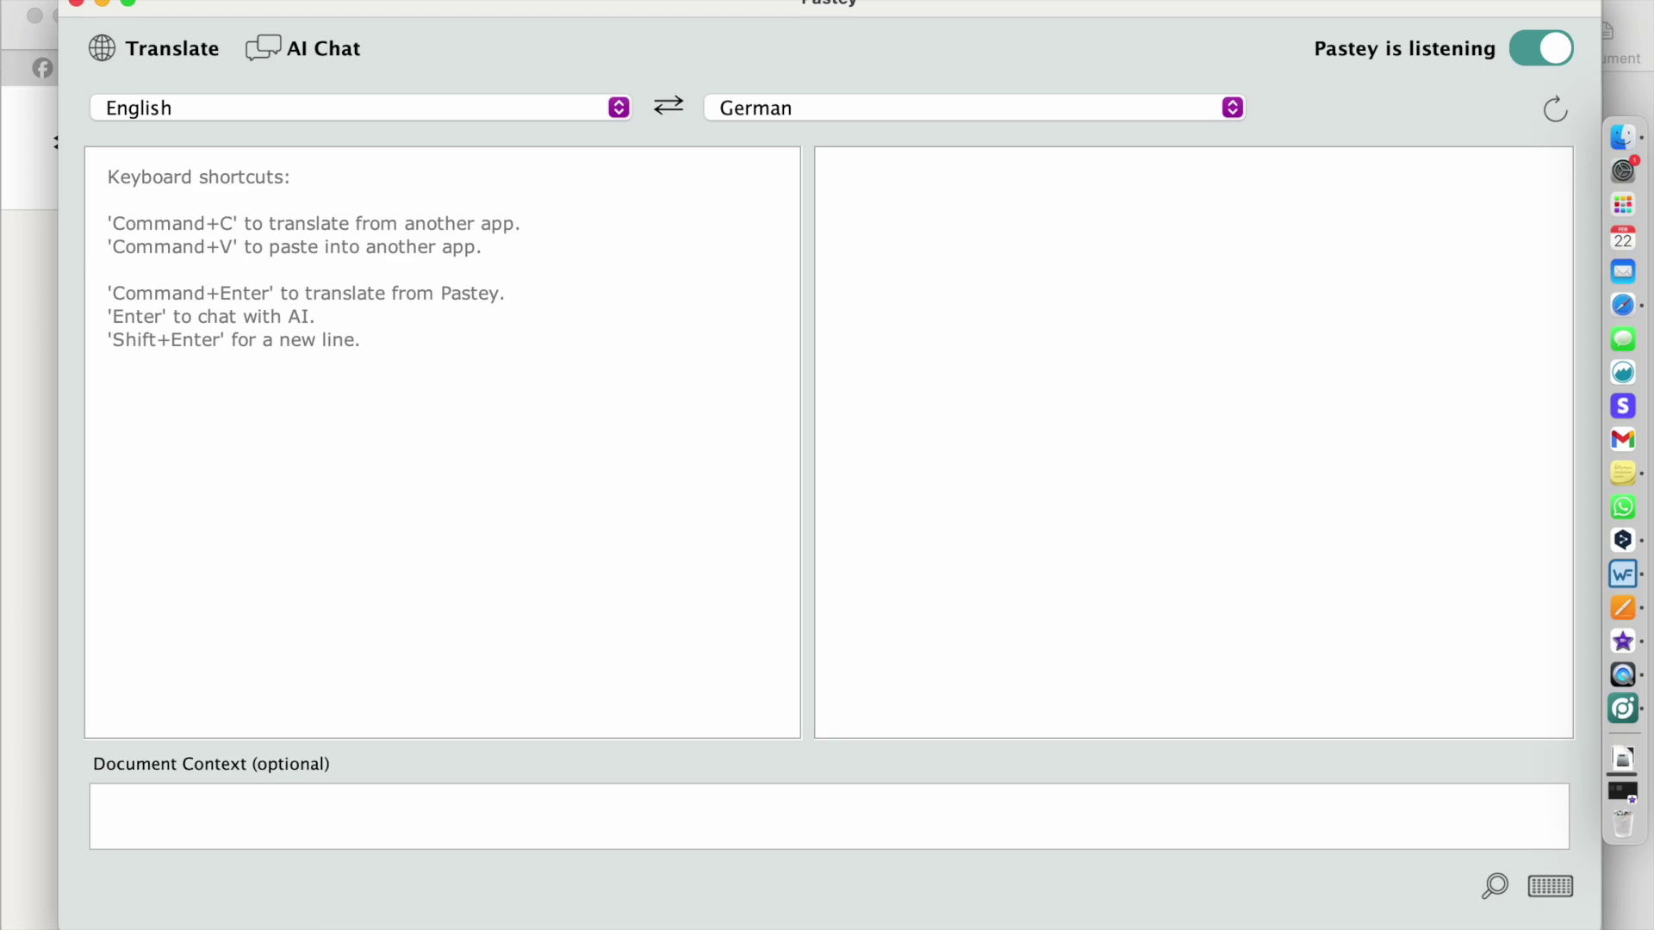
pyautogui.click(112, 0)
pyautogui.click(116, 40)
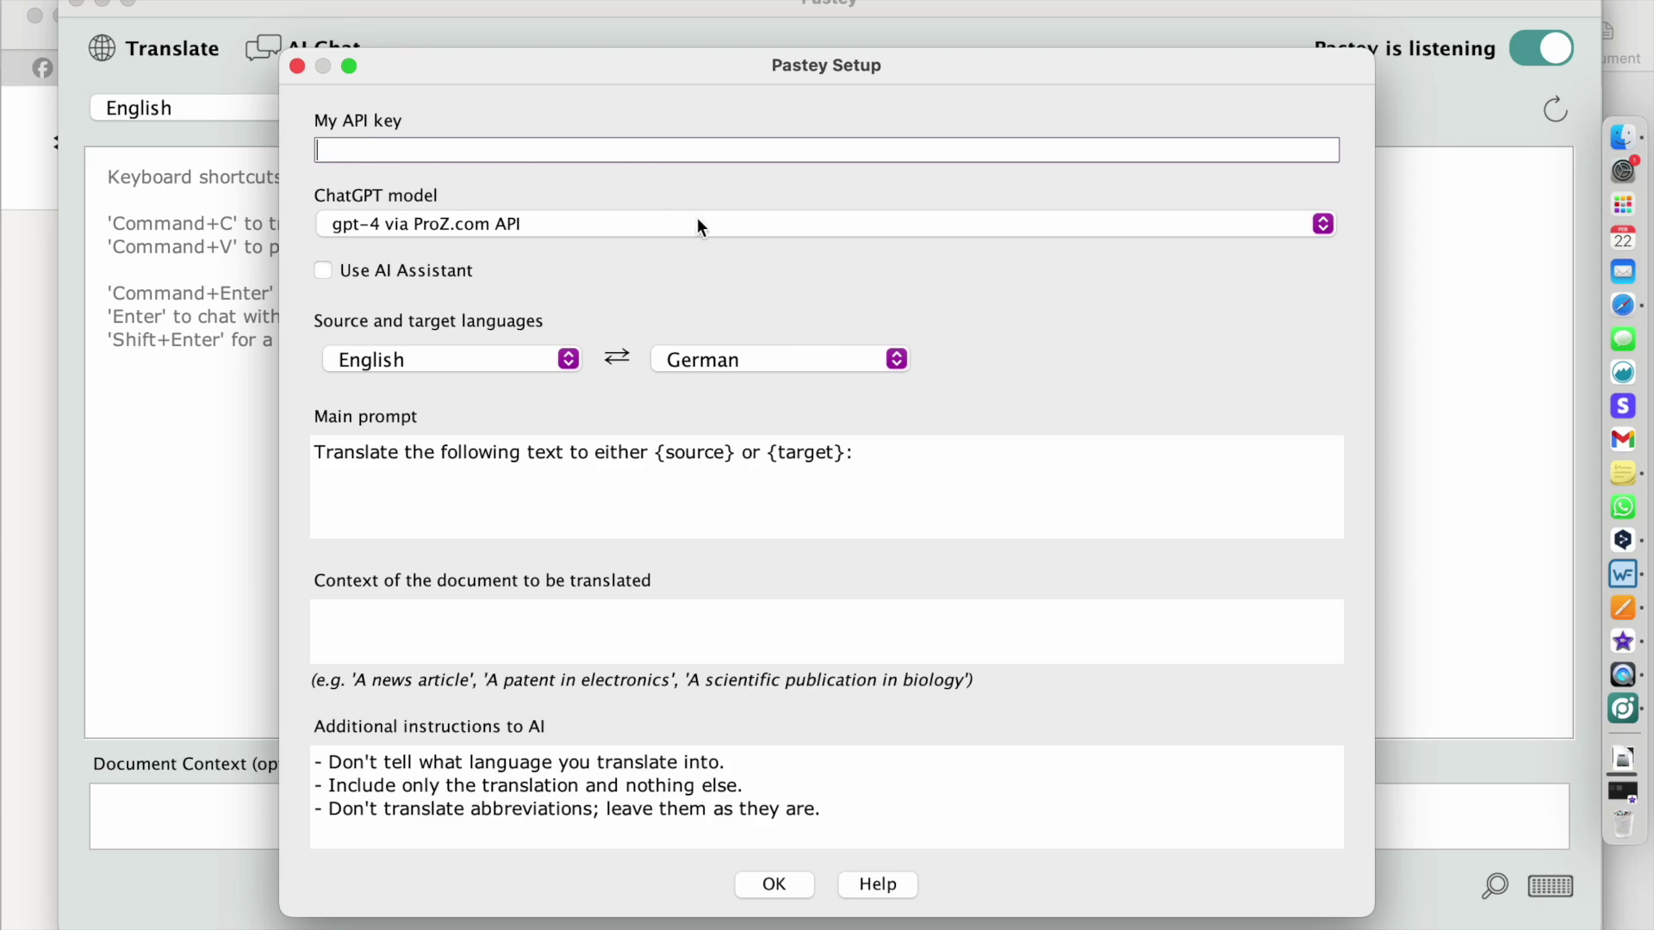
pyautogui.click(619, 222)
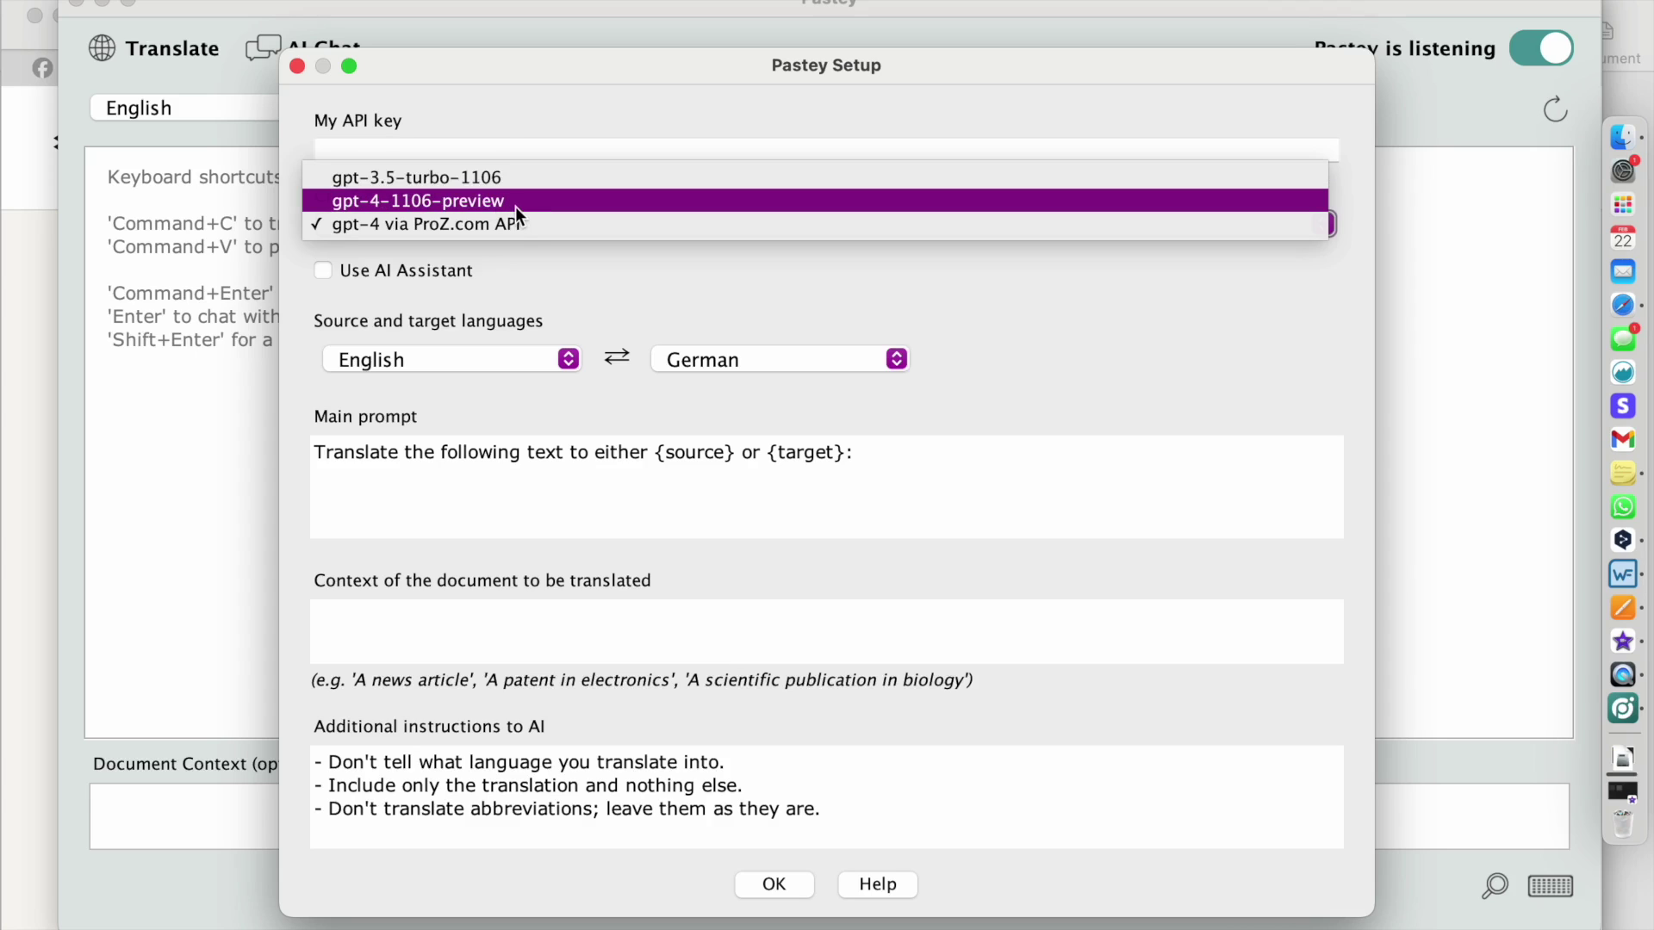
pyautogui.click(582, 230)
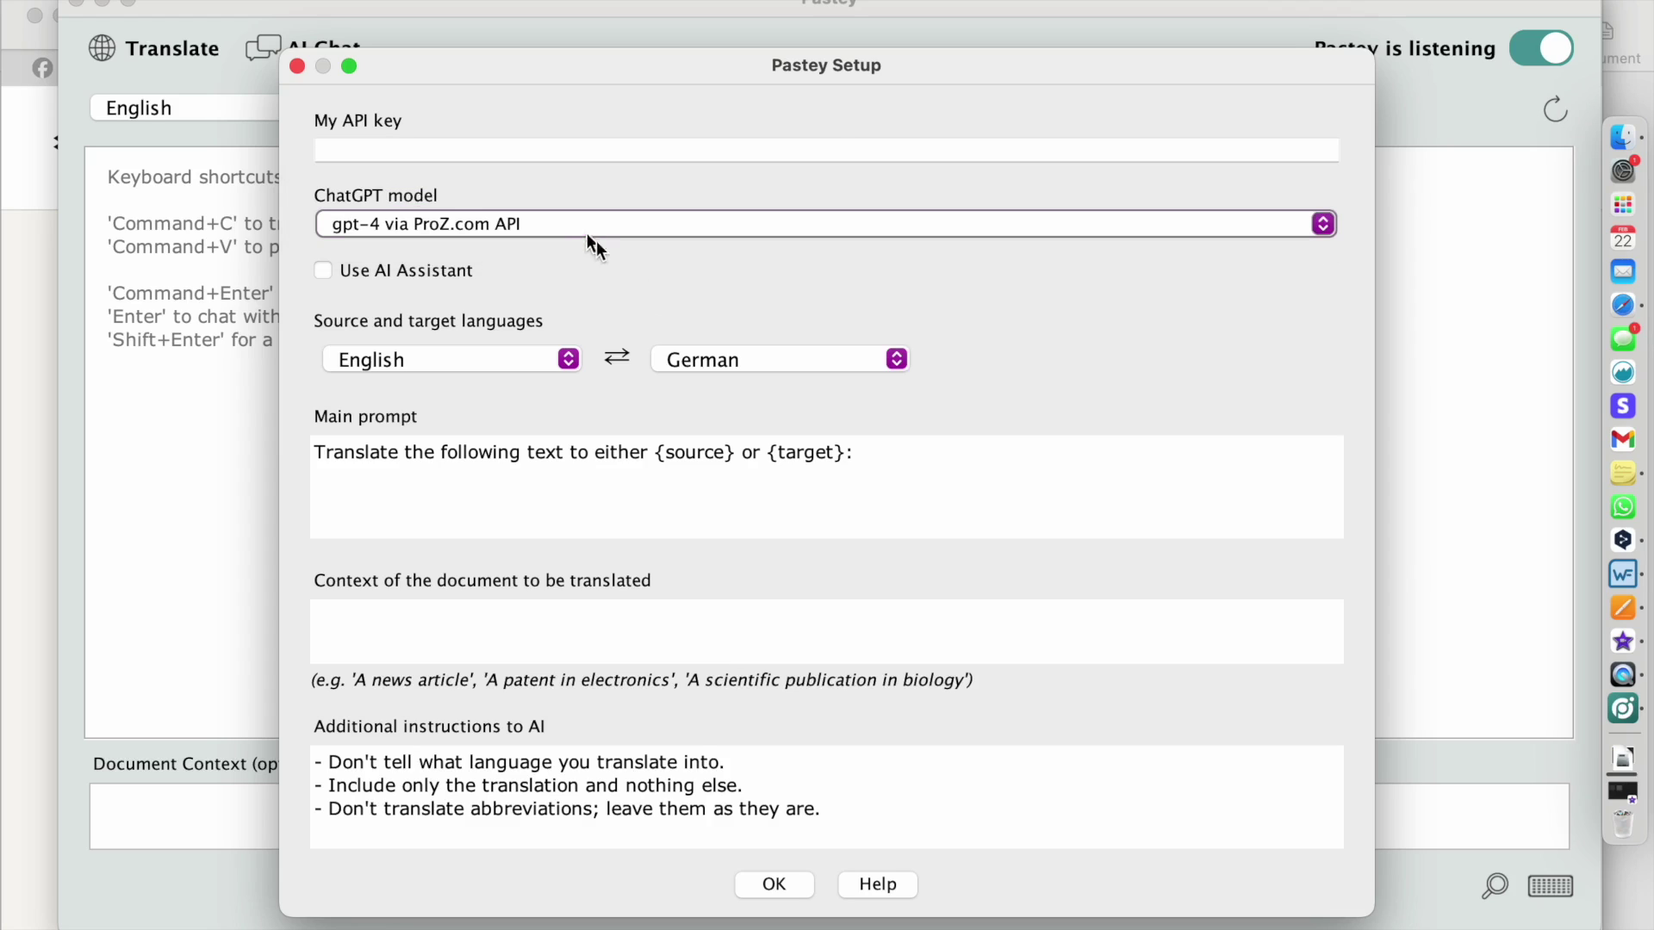
pyautogui.click(774, 884)
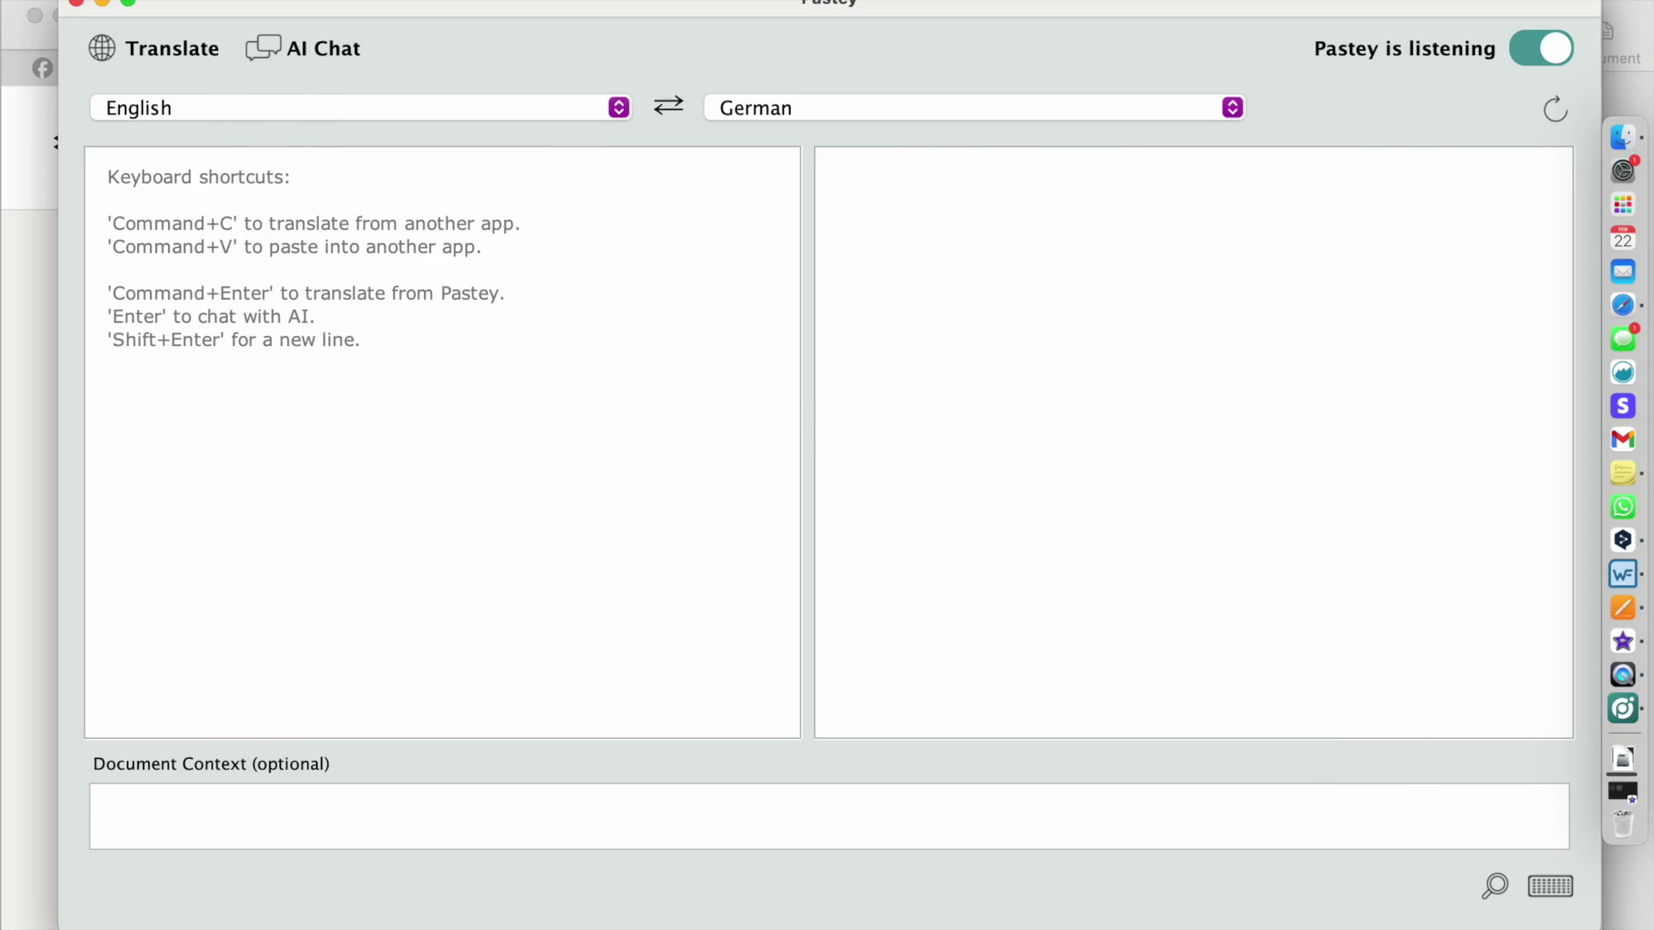
# - Shrink the Pastey window and set the source language to Corsican
pyautogui.moveTo(59, 927); pyautogui.dragTo(550, 659)
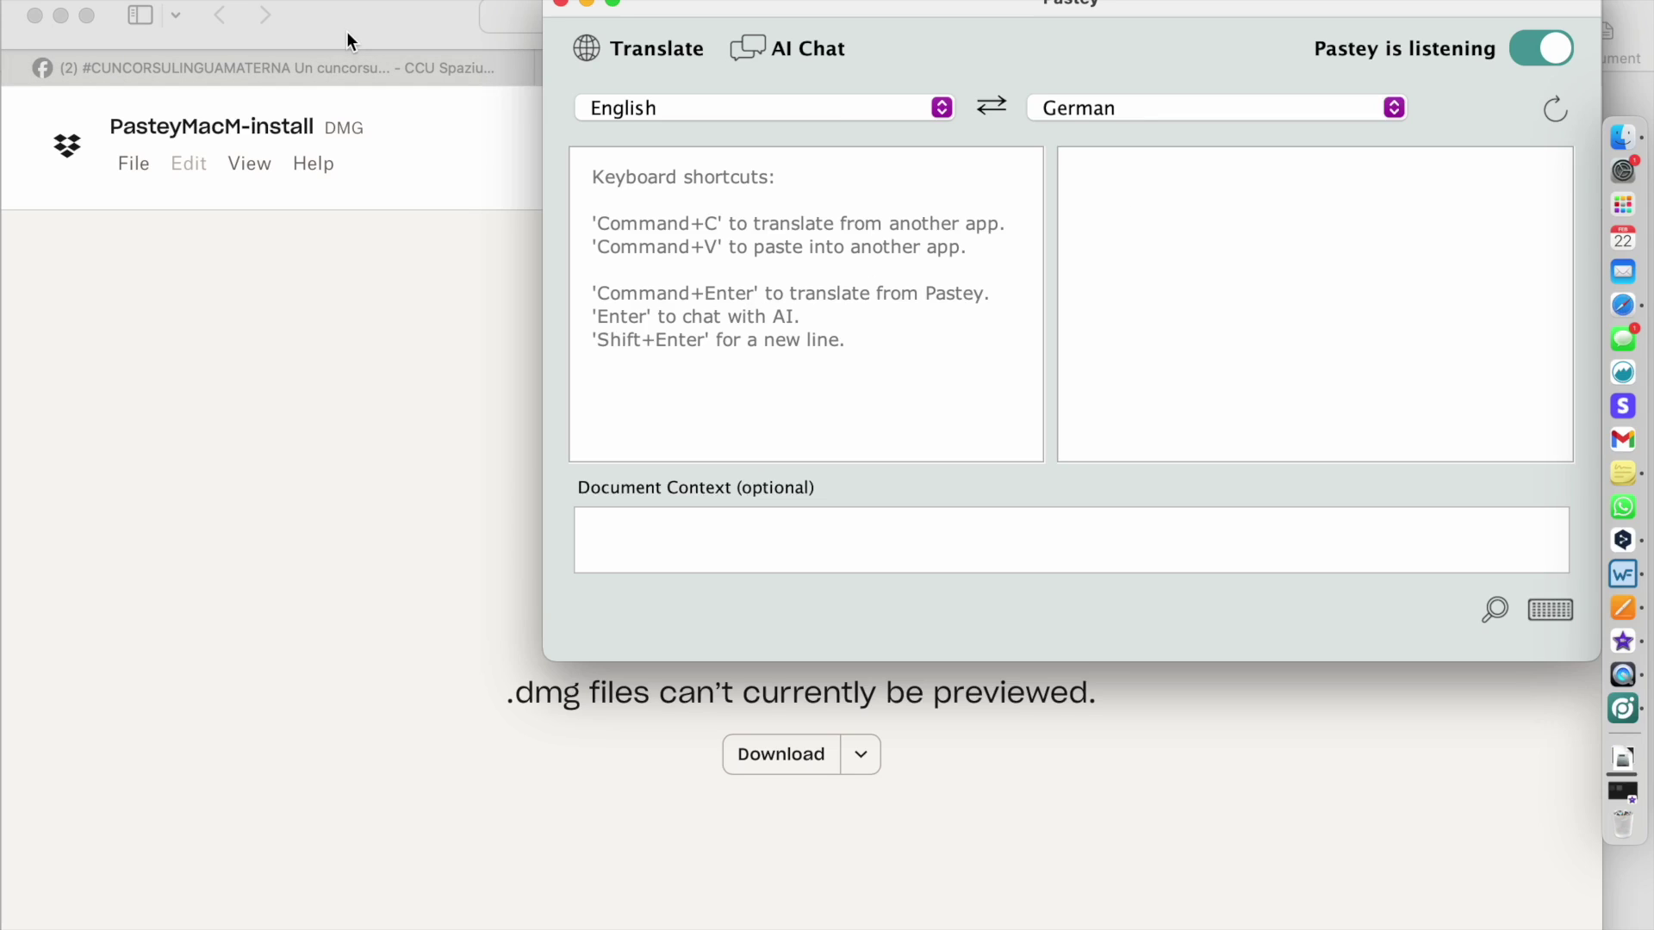
pyautogui.click(660, 107)
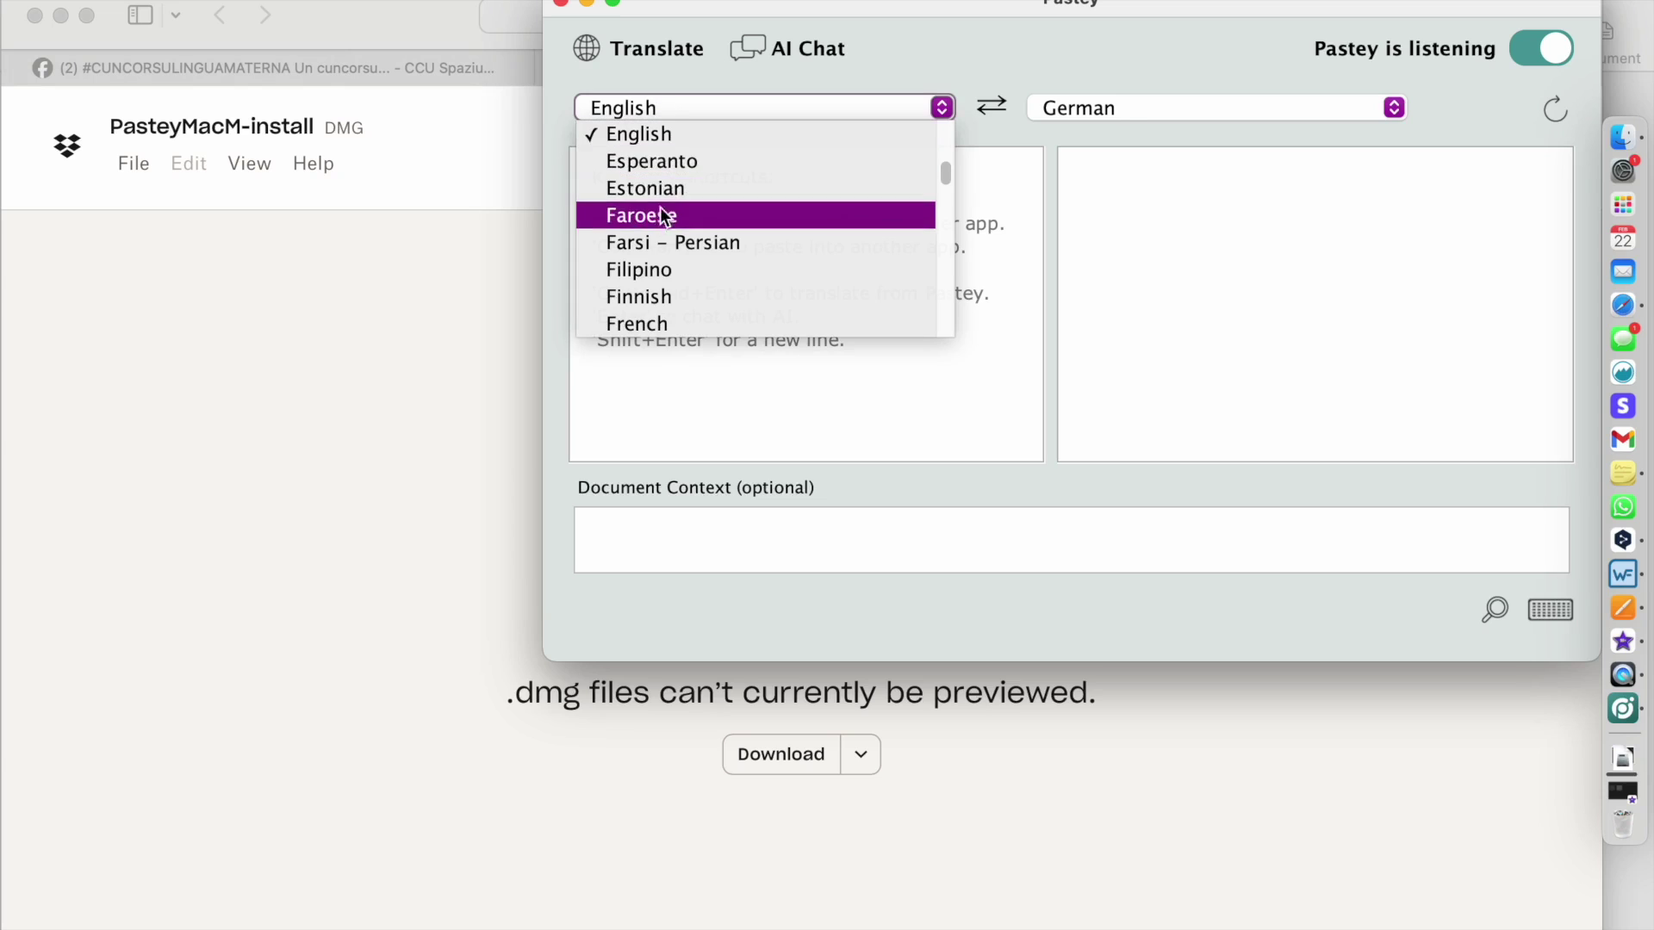
pyautogui.scroll(-3, 659, 217)
pyautogui.scroll(2, 659, 215)
pyautogui.scroll(5, 661, 218)
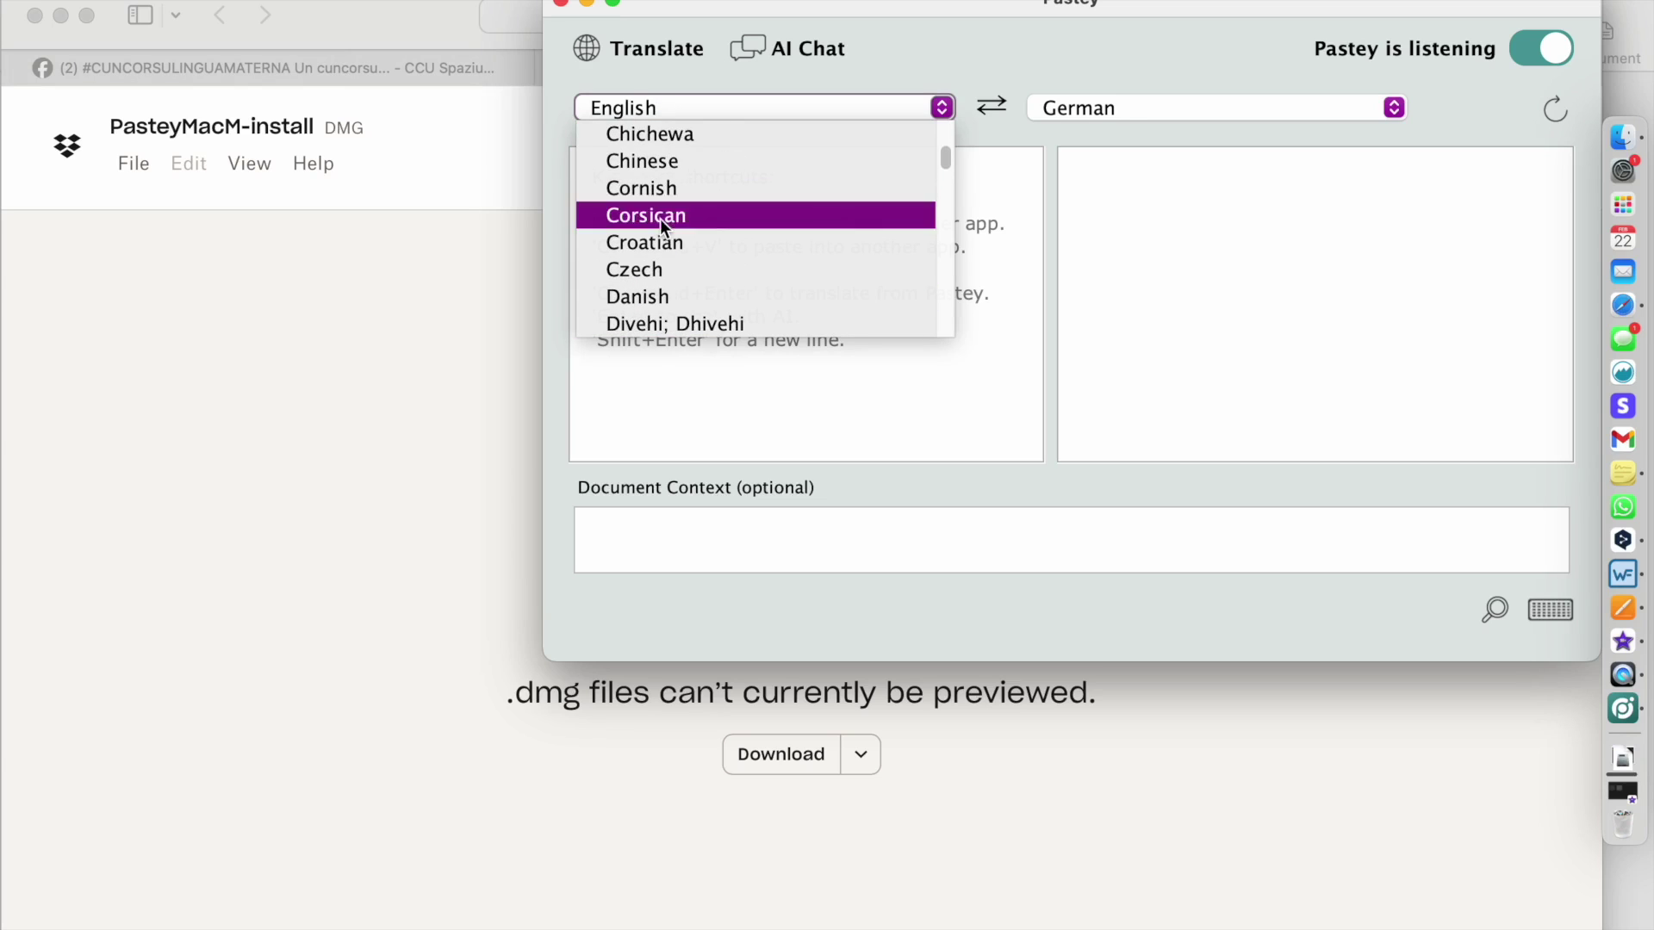
pyautogui.click(659, 217)
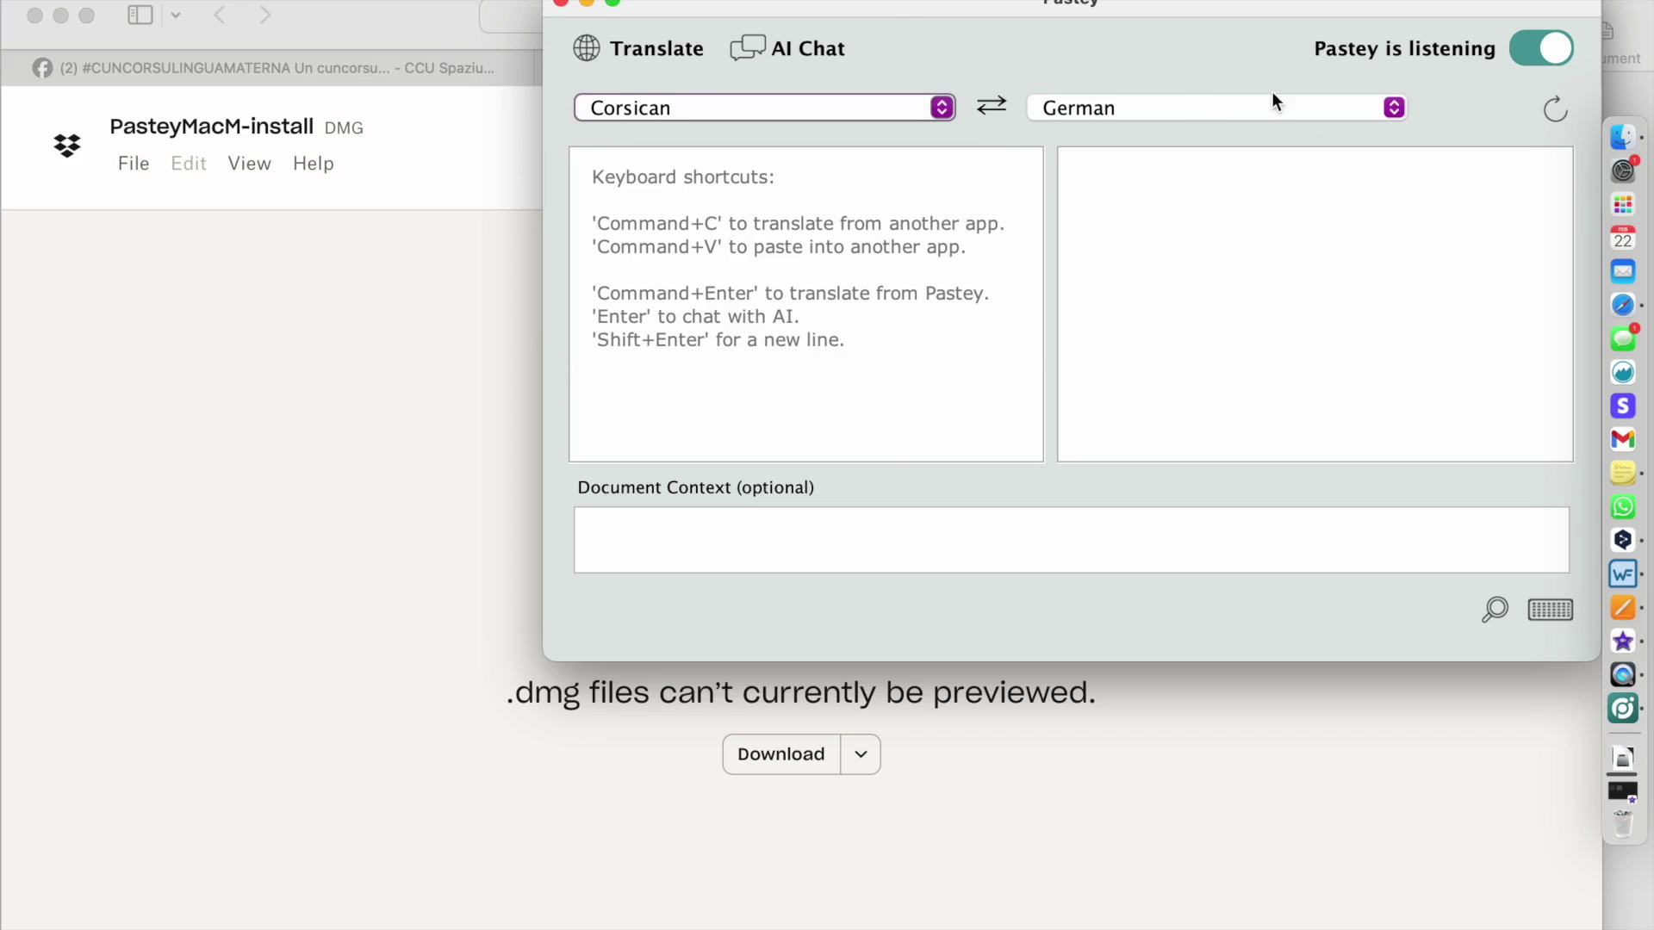
# - Set the target language to English and bring the Facebook post tab forward in Safari
pyautogui.click(1175, 105)
pyautogui.scroll(3, 1130, 154)
pyautogui.scroll(3, 1130, 153)
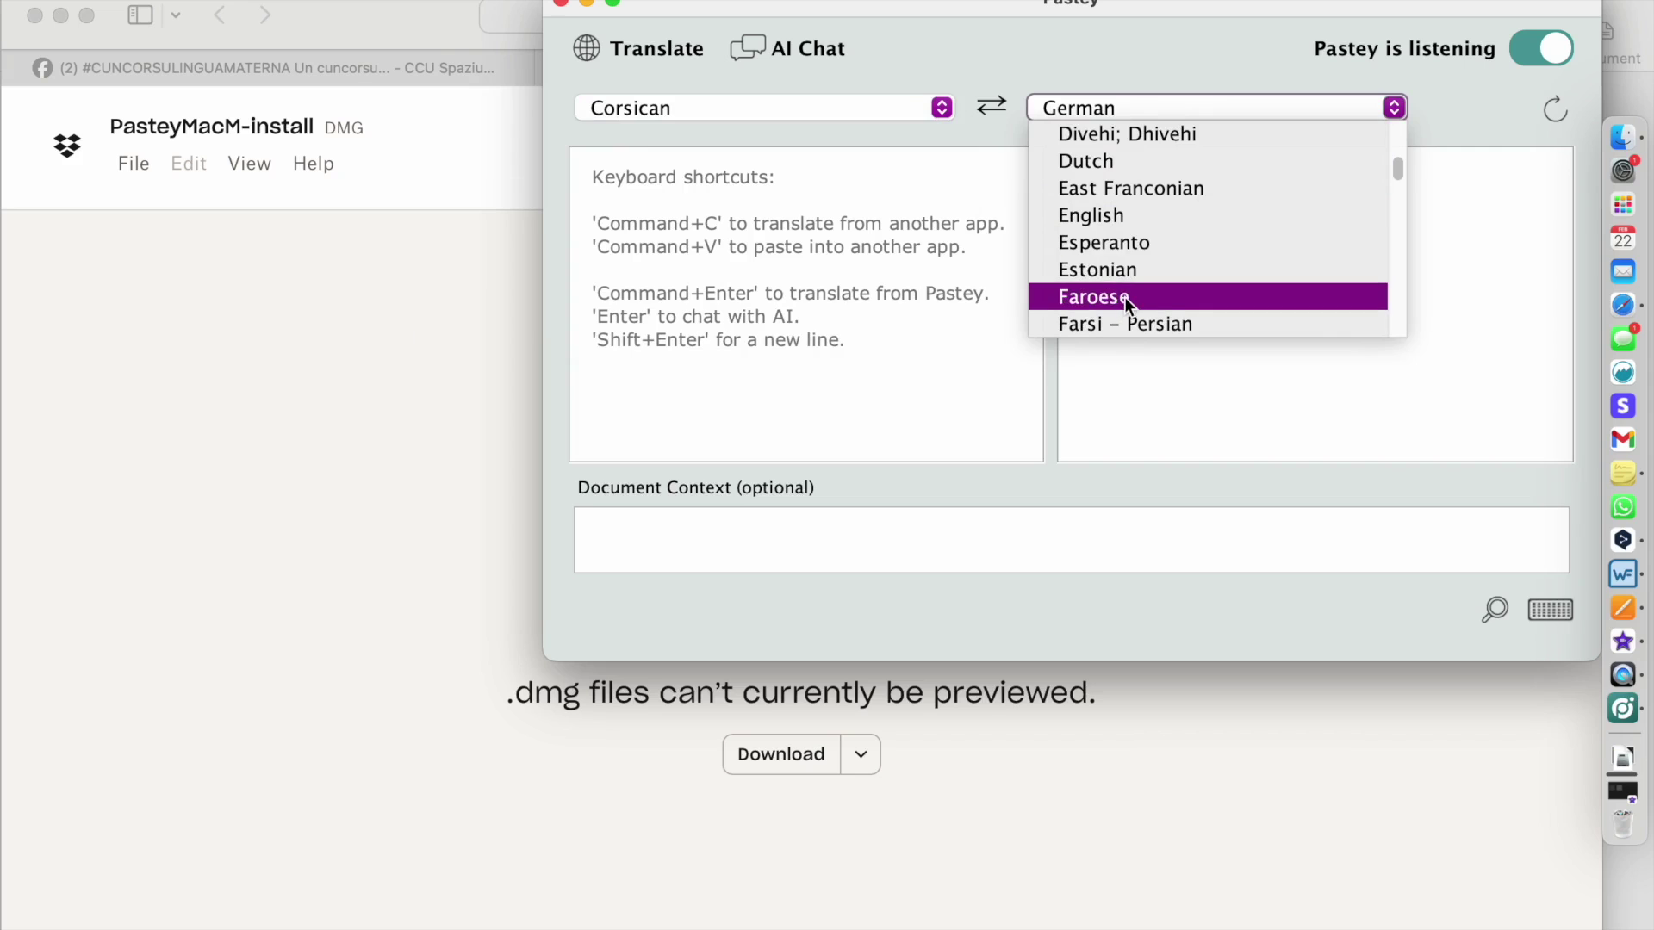
pyautogui.click(1108, 215)
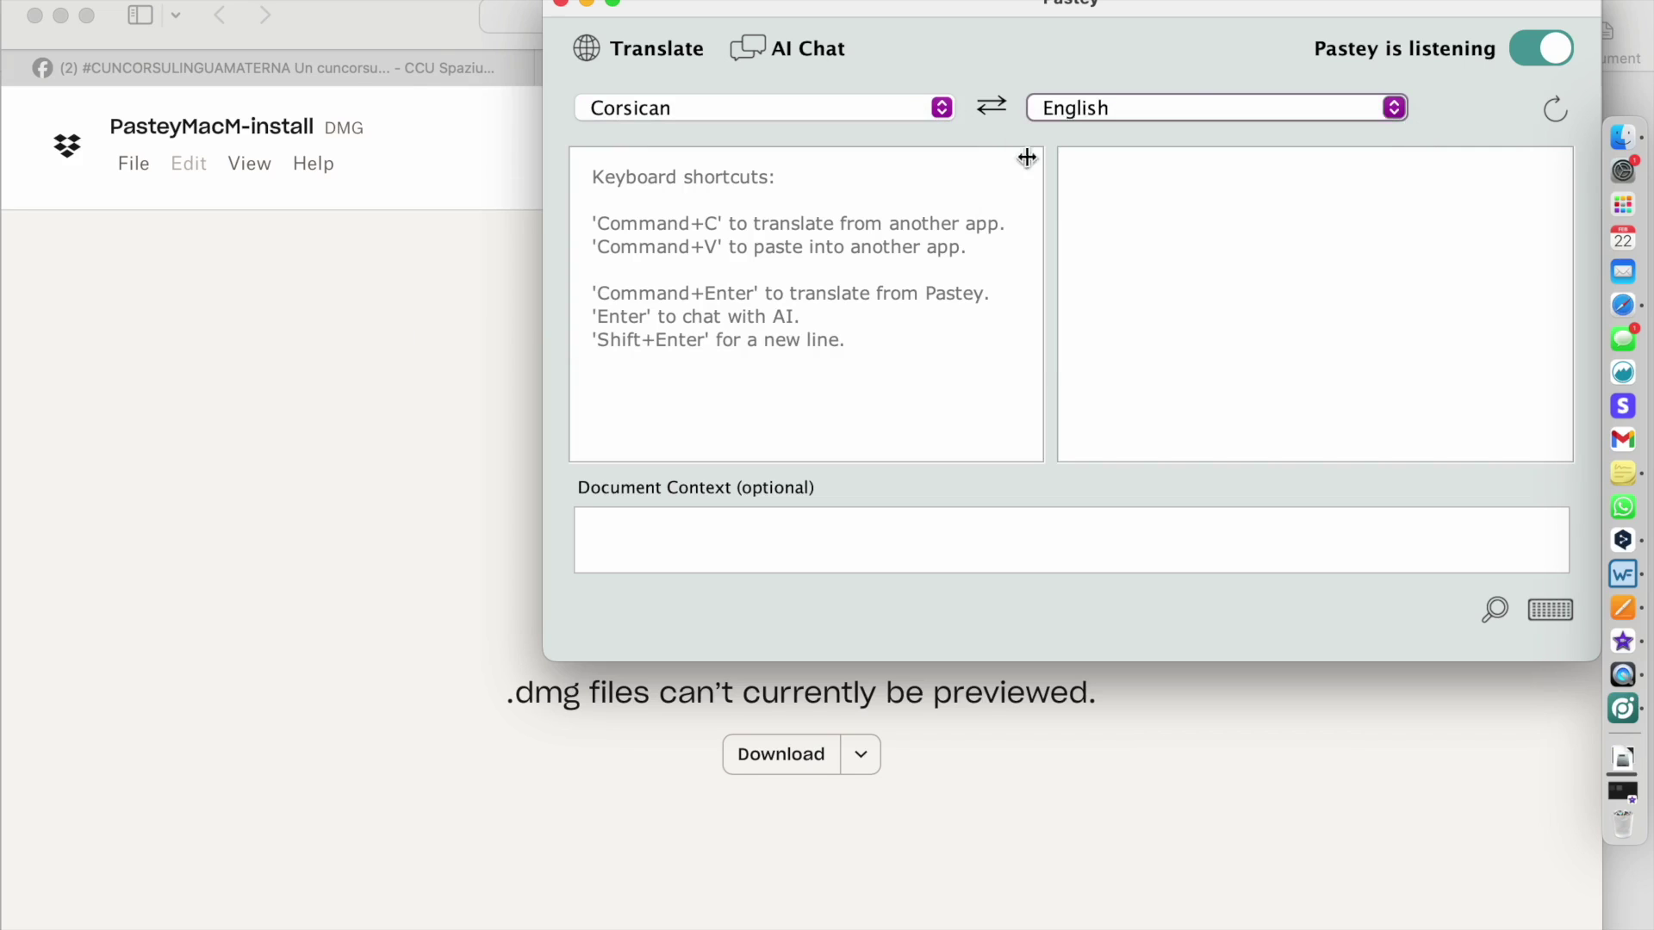
pyautogui.click(348, 71)
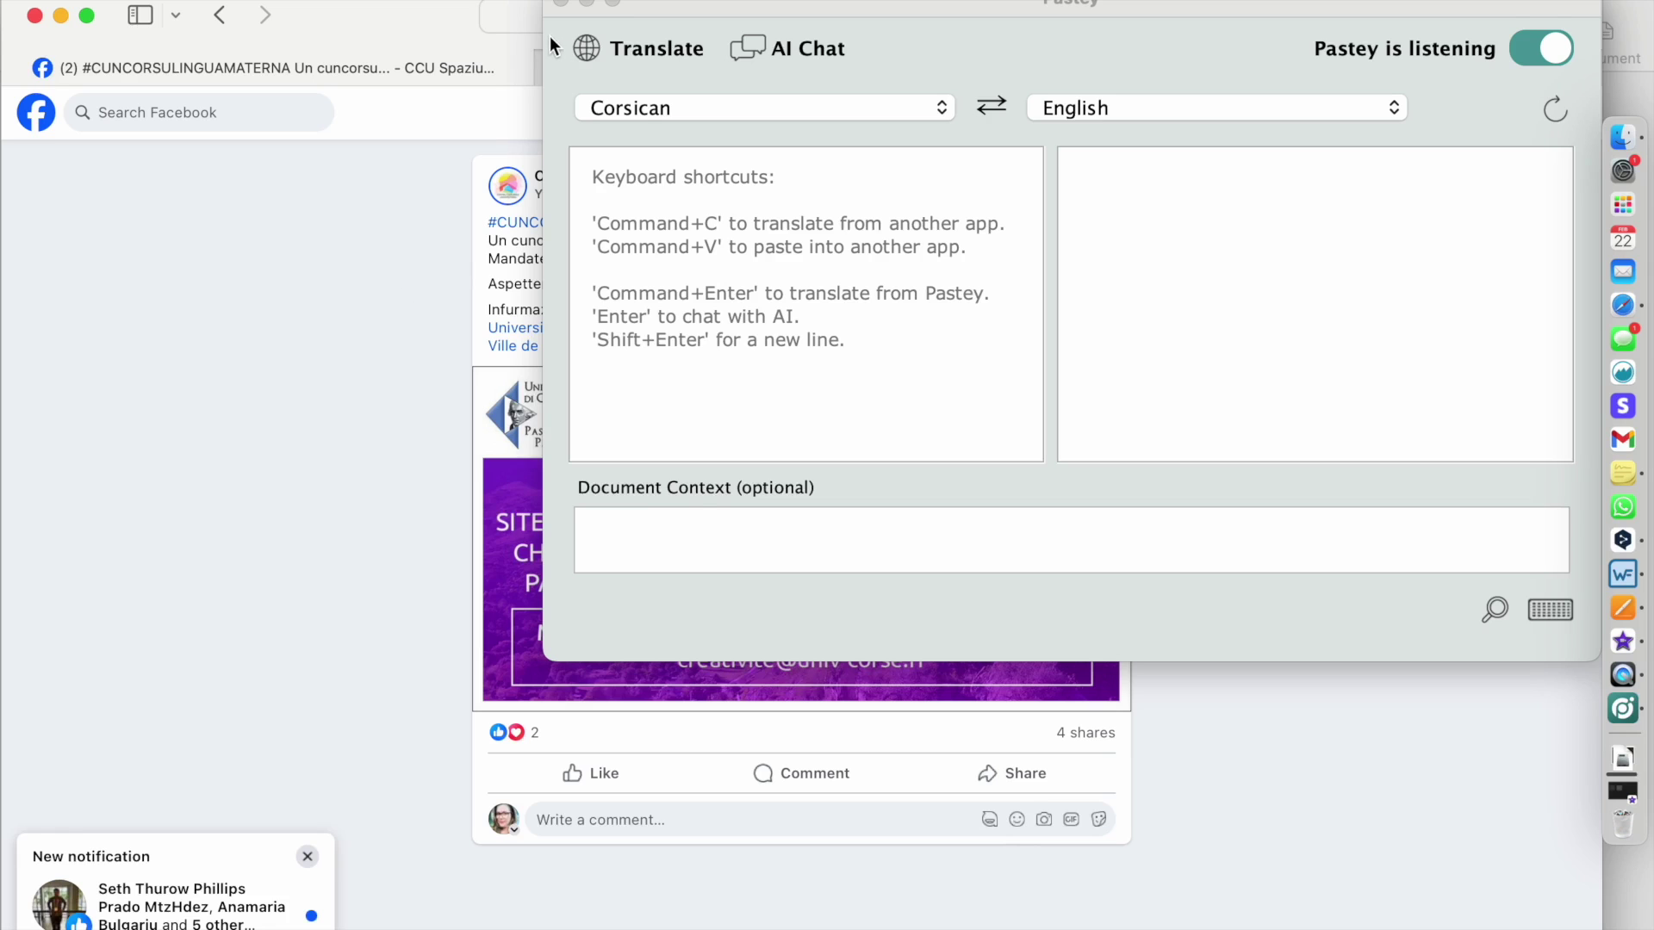
# - Narrow Pastey, select the Corsican text of the Facebook post, and copy it
pyautogui.moveTo(542, 34); pyautogui.dragTo(932, 22)
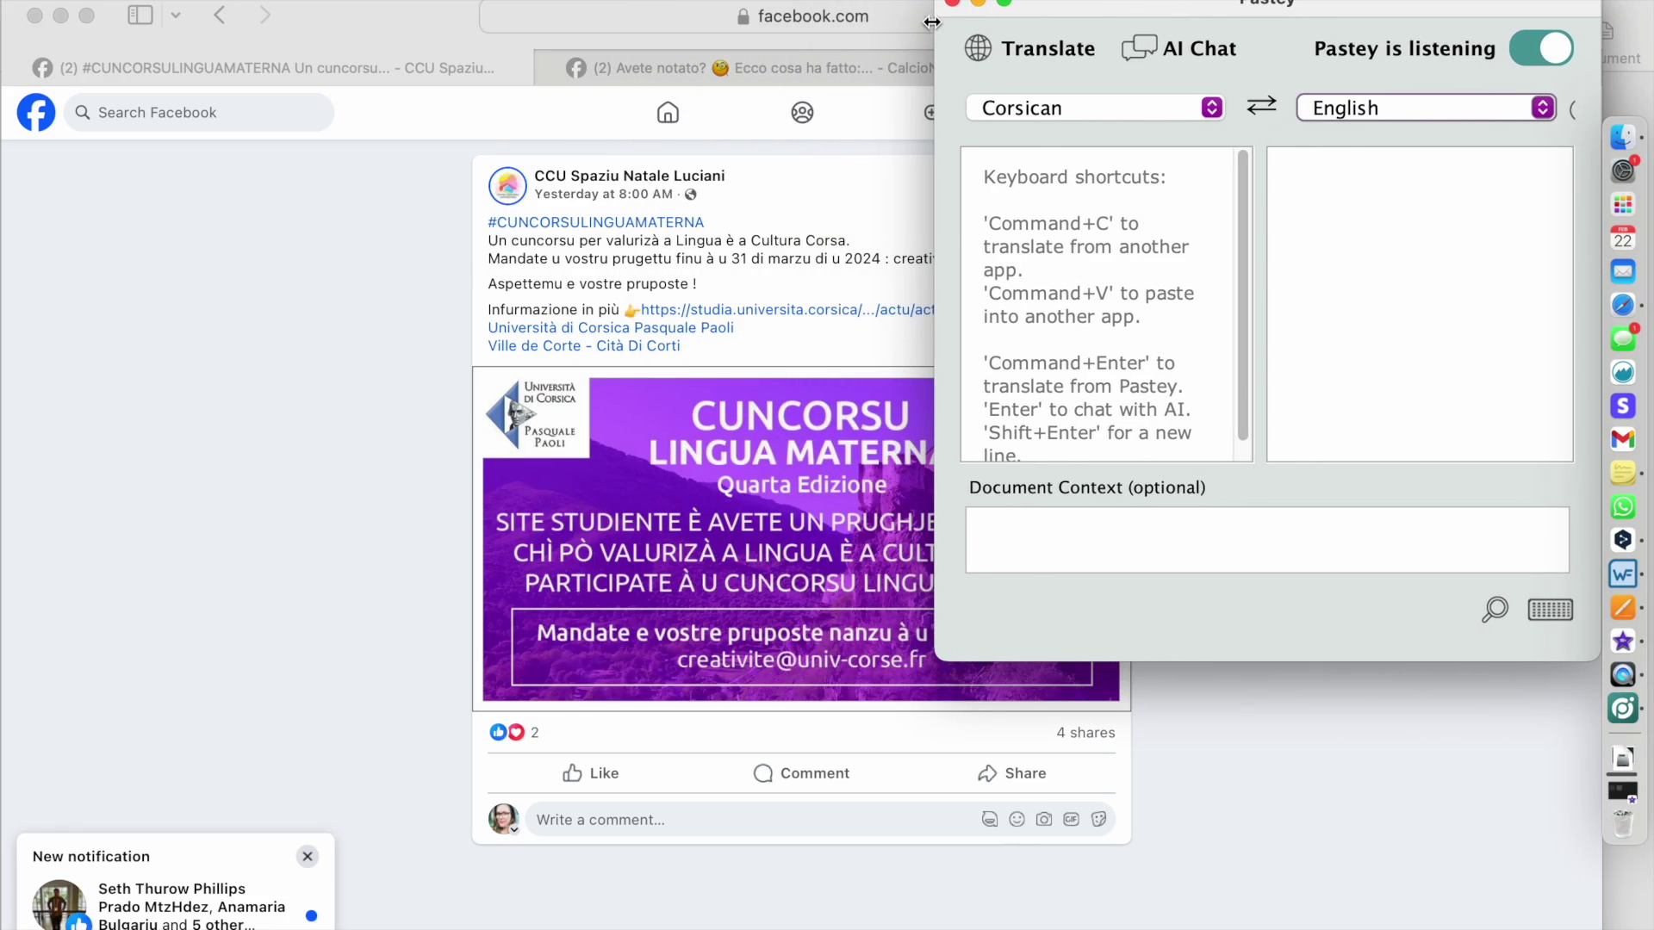
pyautogui.click(484, 226)
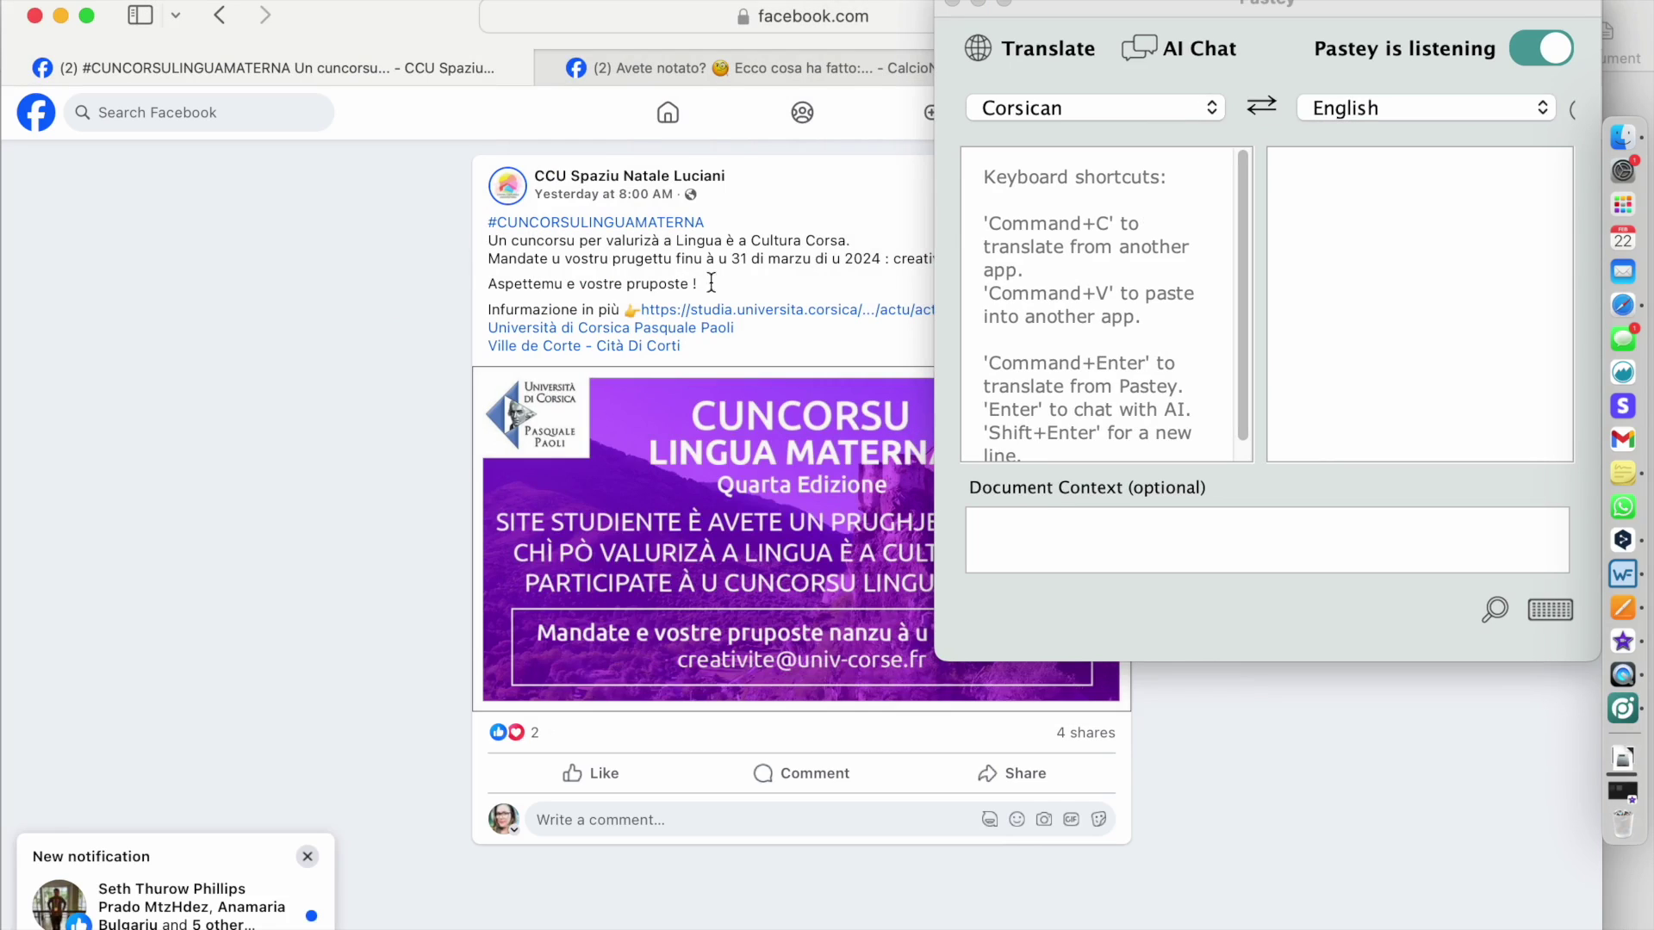
pyautogui.moveTo(711, 282); pyautogui.dragTo(483, 226)
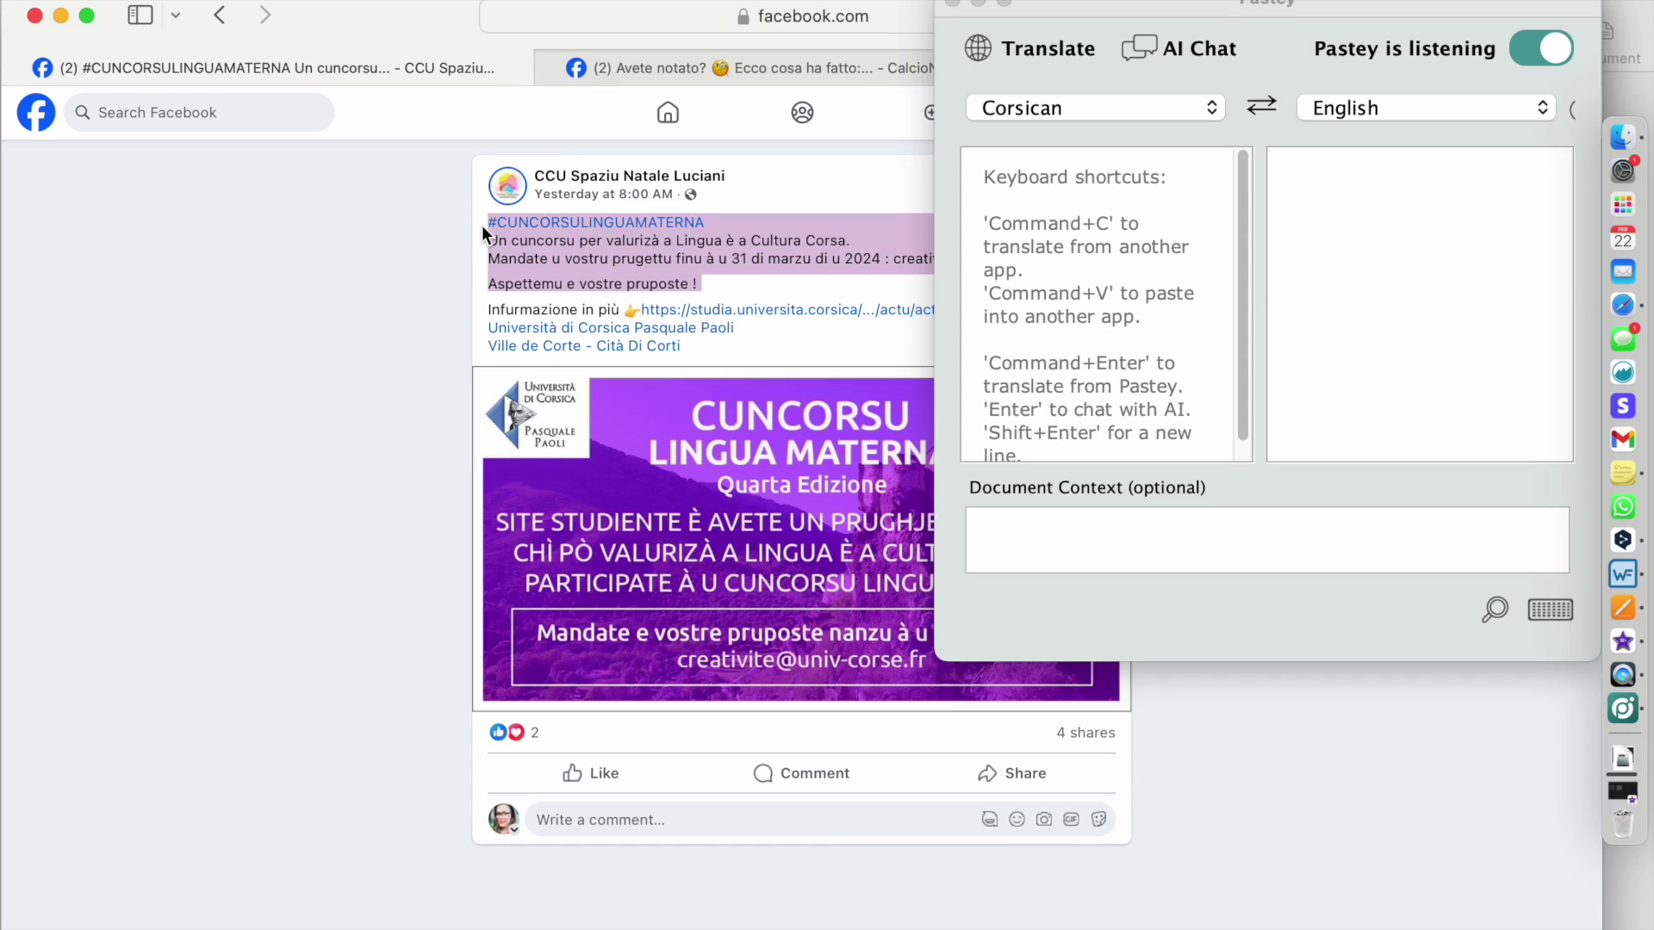
pyautogui.press('super+c')
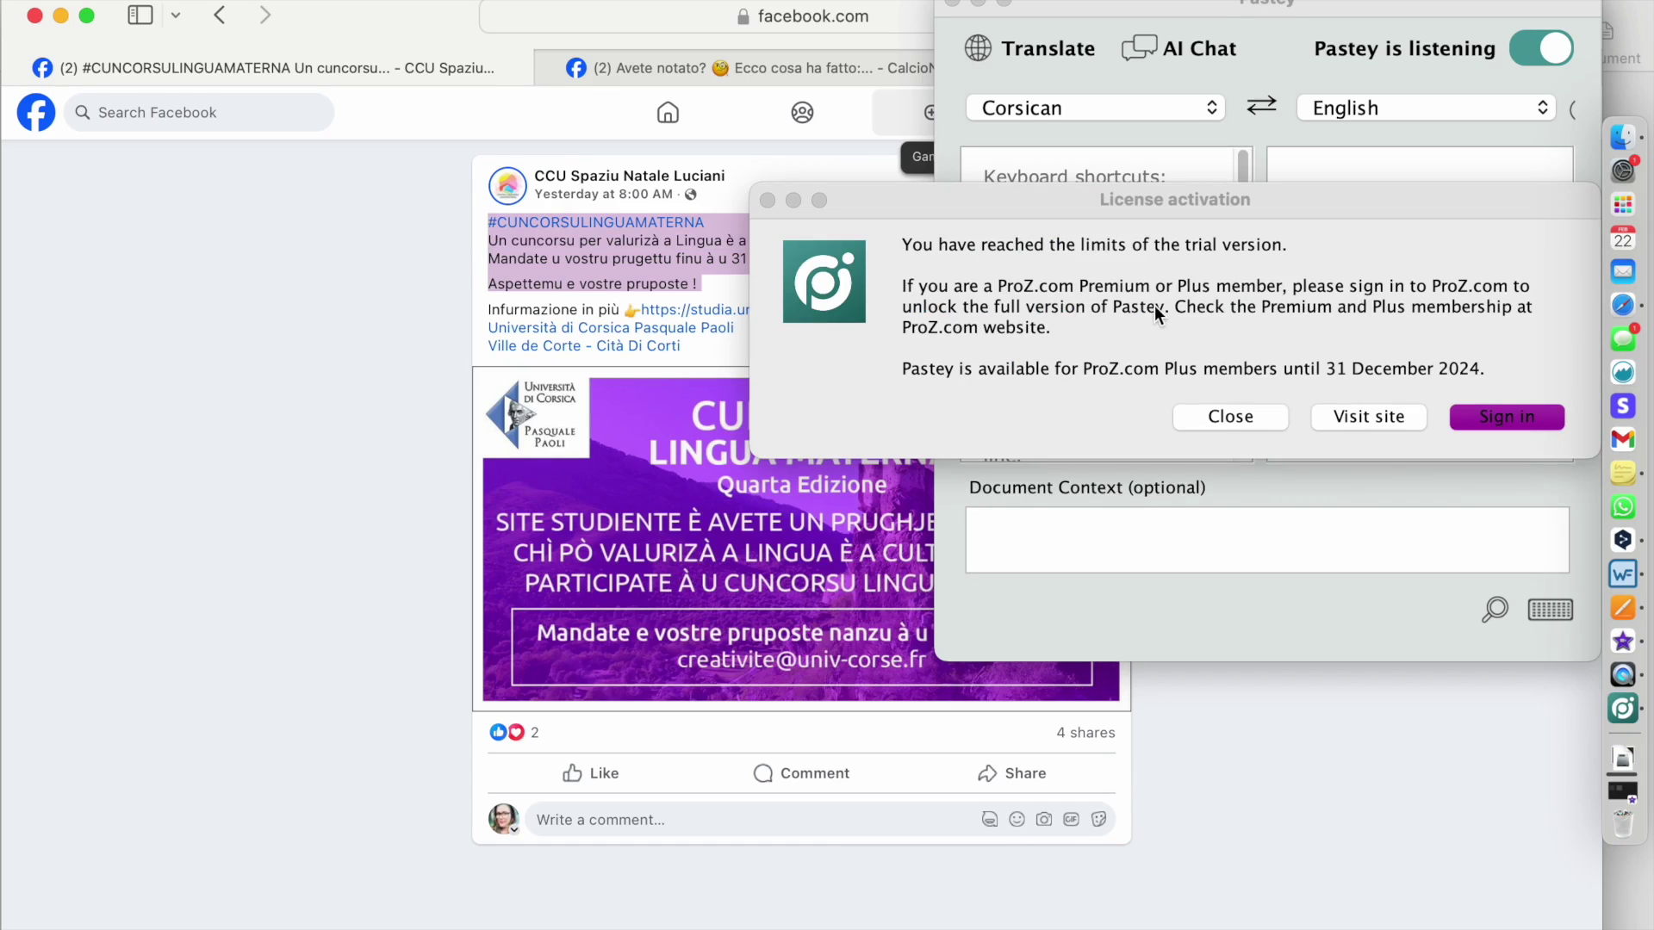
# - Log in to ProZ.com with the account e-mail and password, allow Pastey access, and resend the post
pyautogui.click(1540, 416)
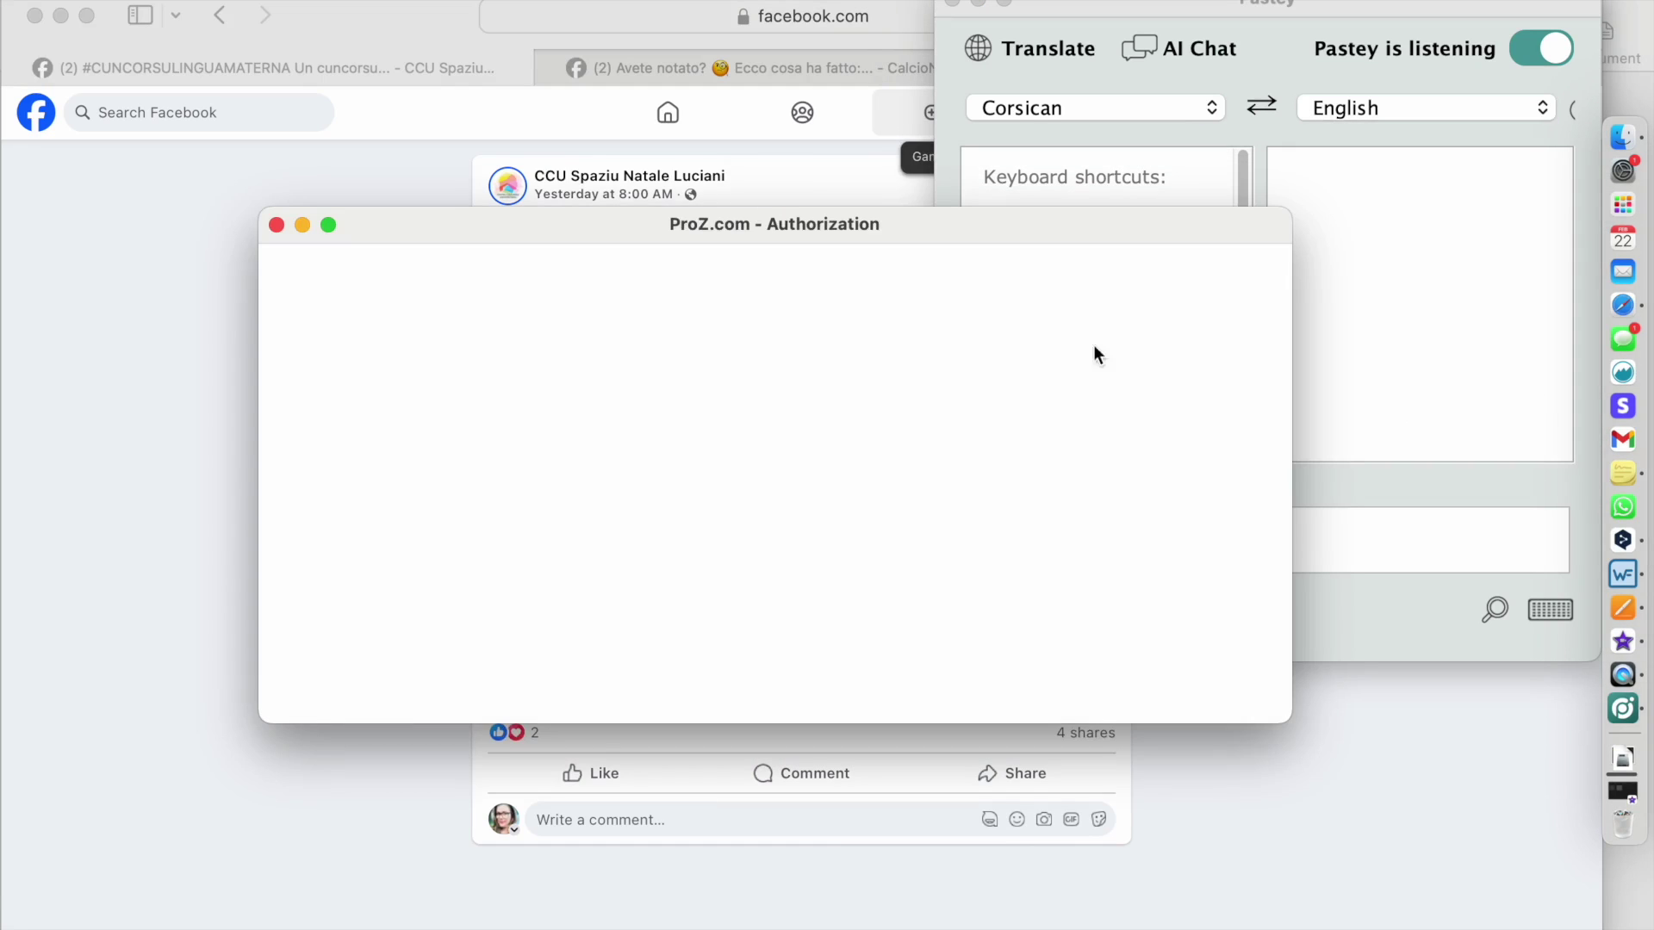
pyautogui.click(595, 380)
pyautogui.press('Tab')
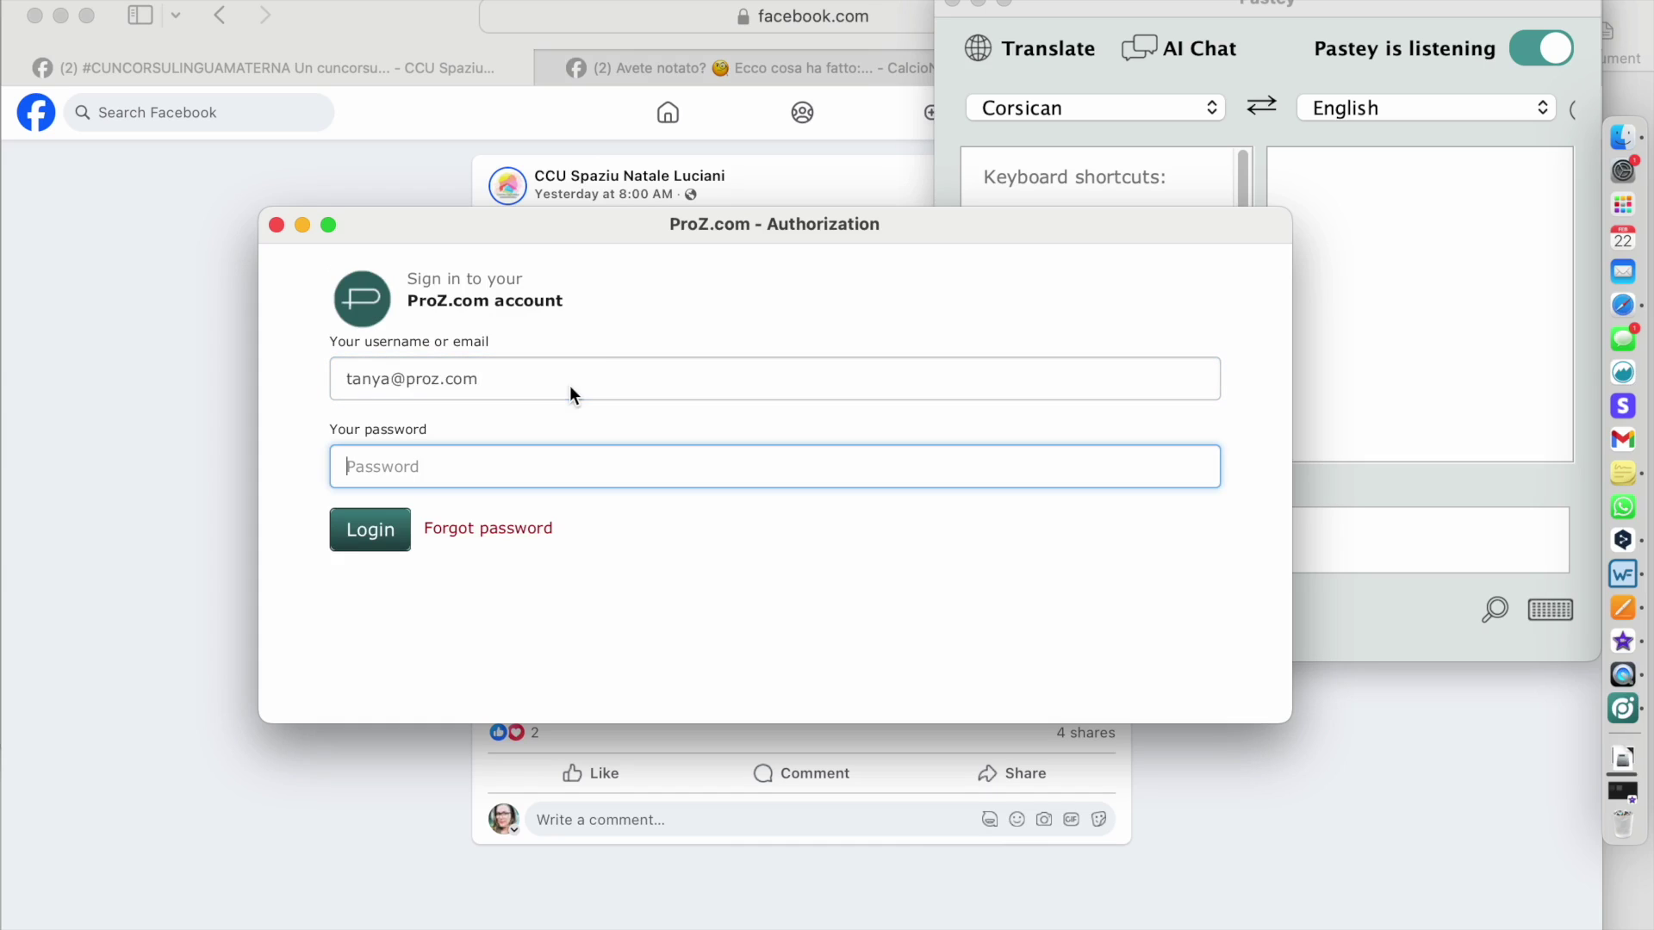
pyautogui.press('super+v')
pyautogui.click(368, 525)
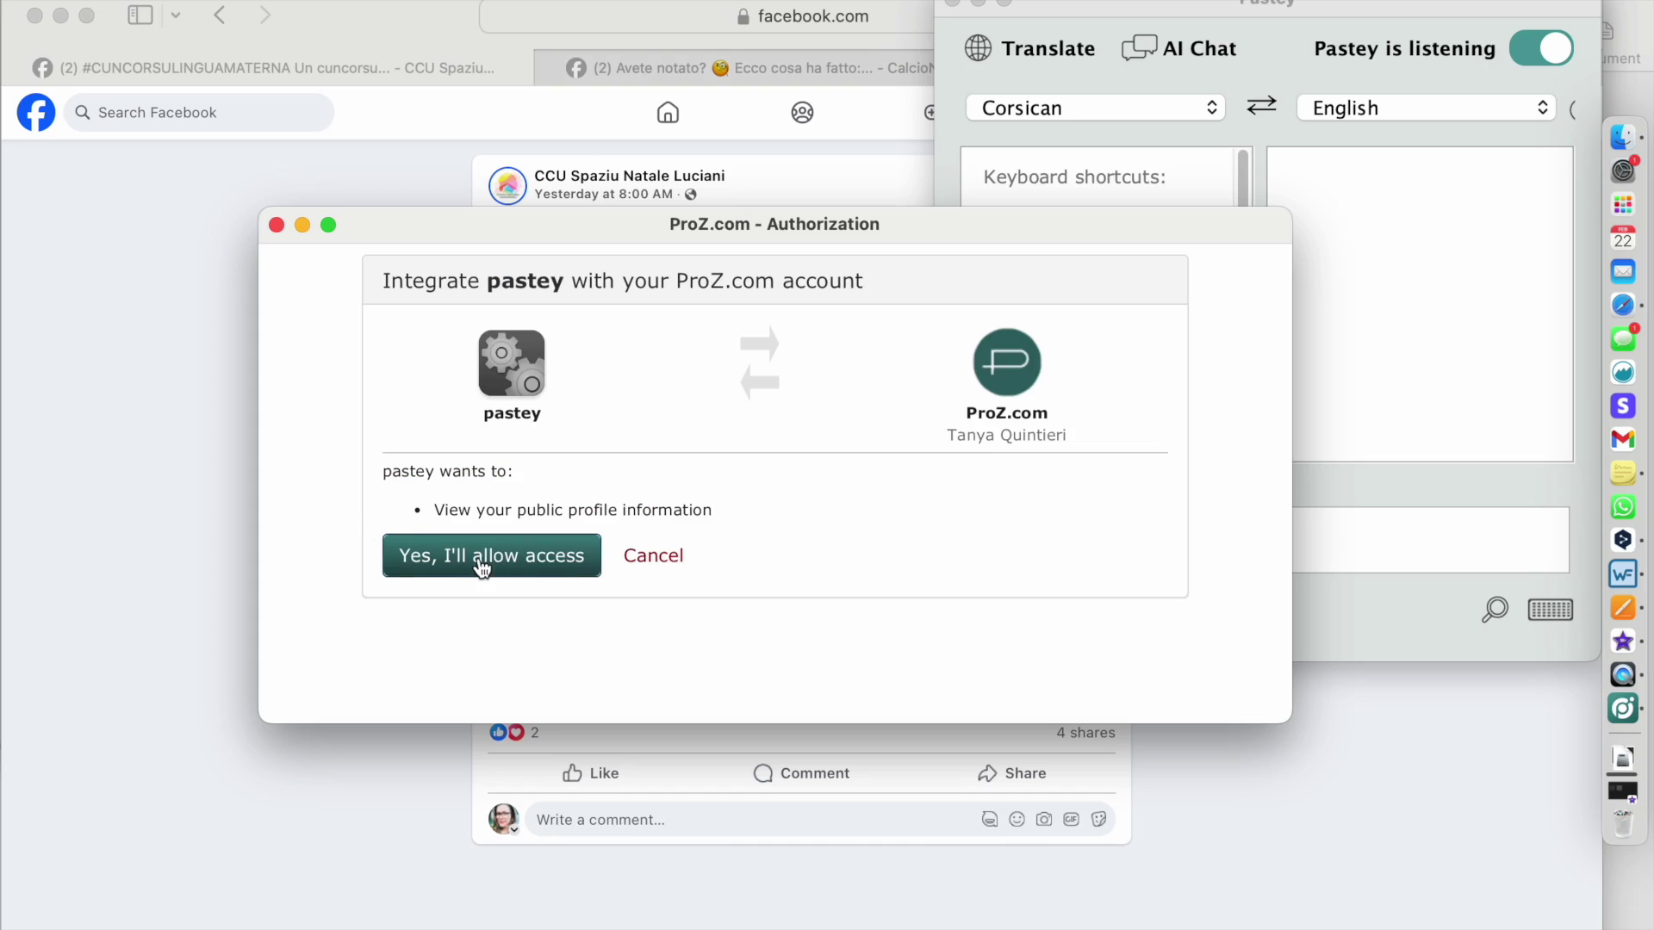
pyautogui.click(482, 562)
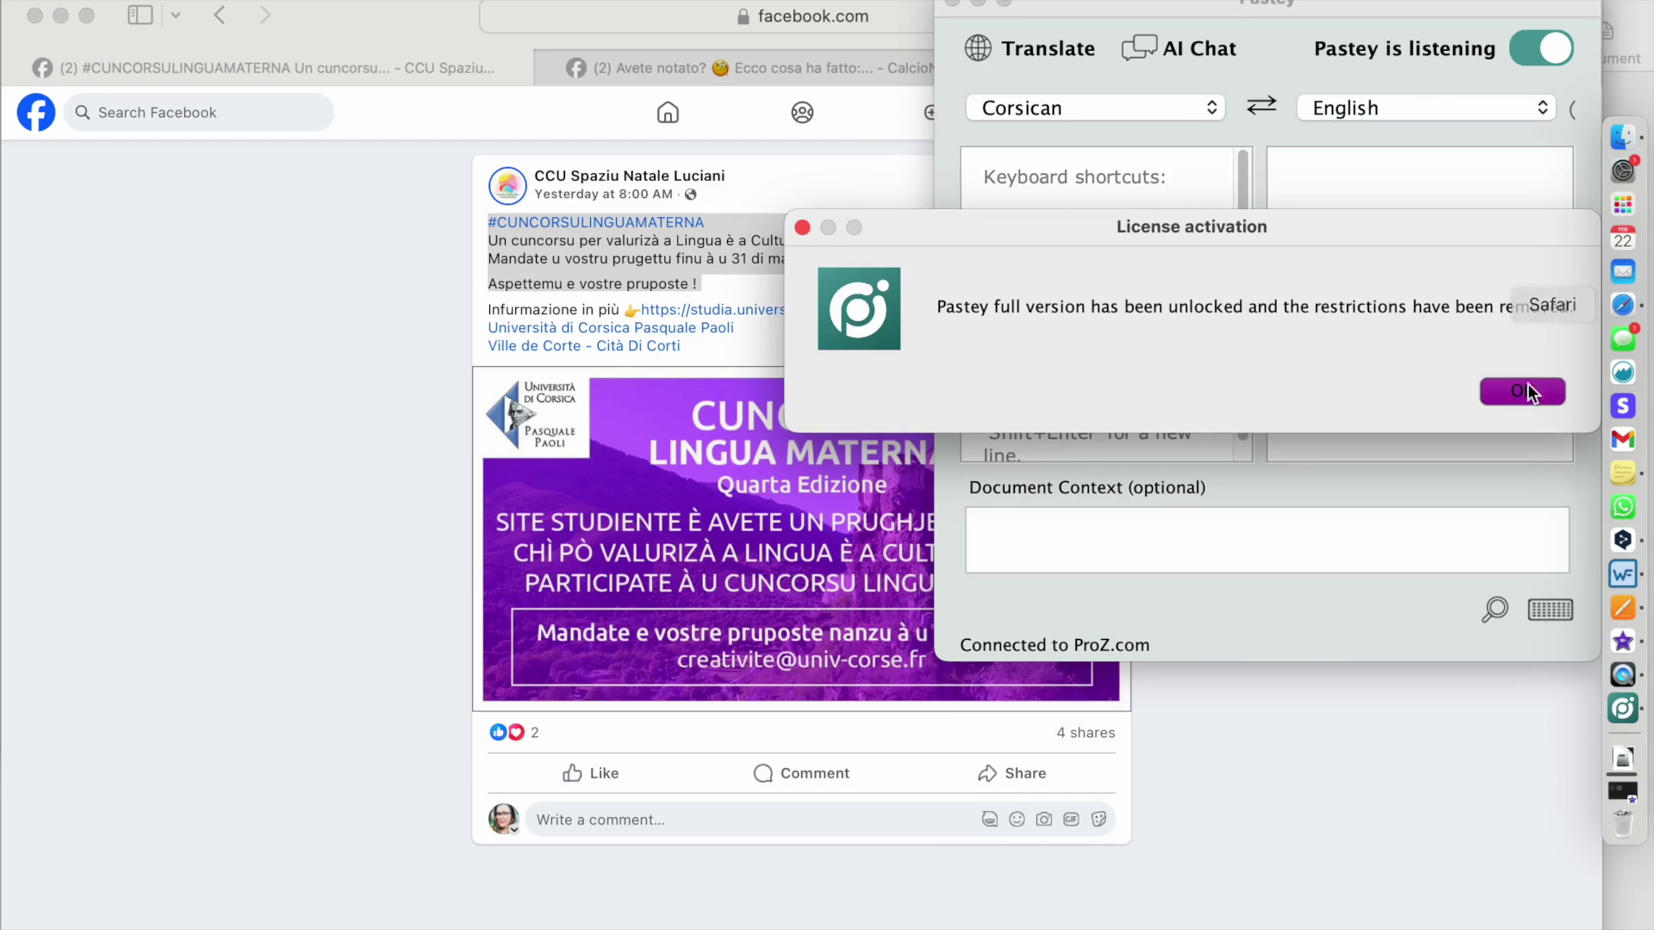
pyautogui.click(1522, 390)
pyautogui.press('super+c')
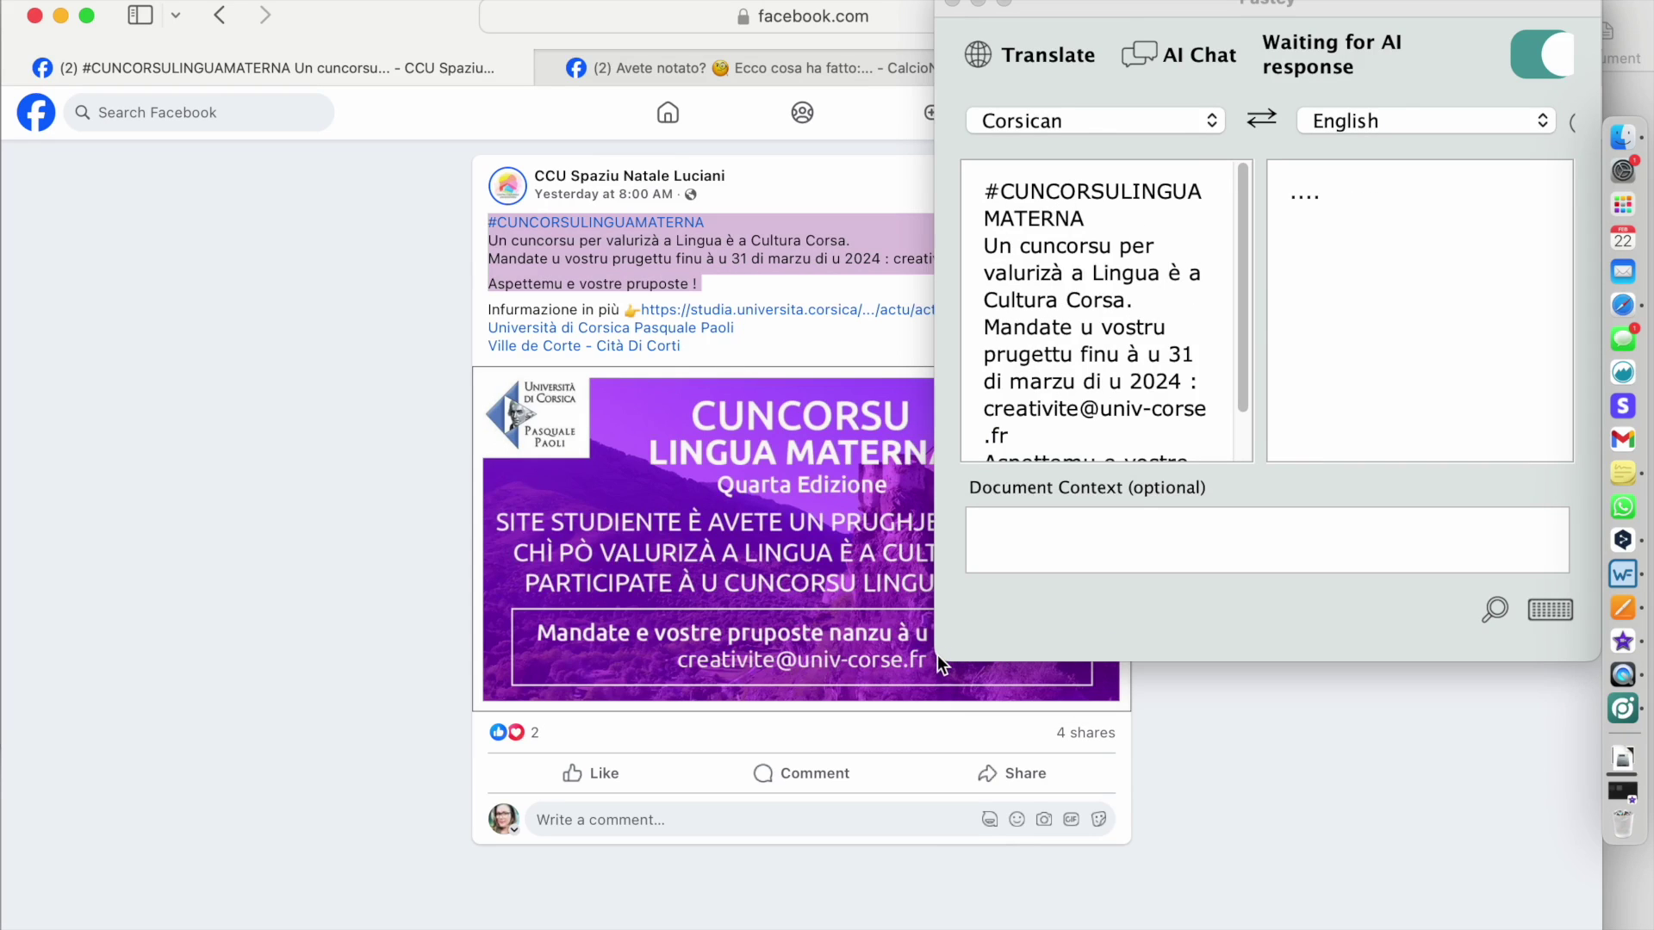
# - Enlarge Pastey, switch the pair to English → German, and delete the old Corsican source text
pyautogui.moveTo(937, 655); pyautogui.dragTo(196, 778)
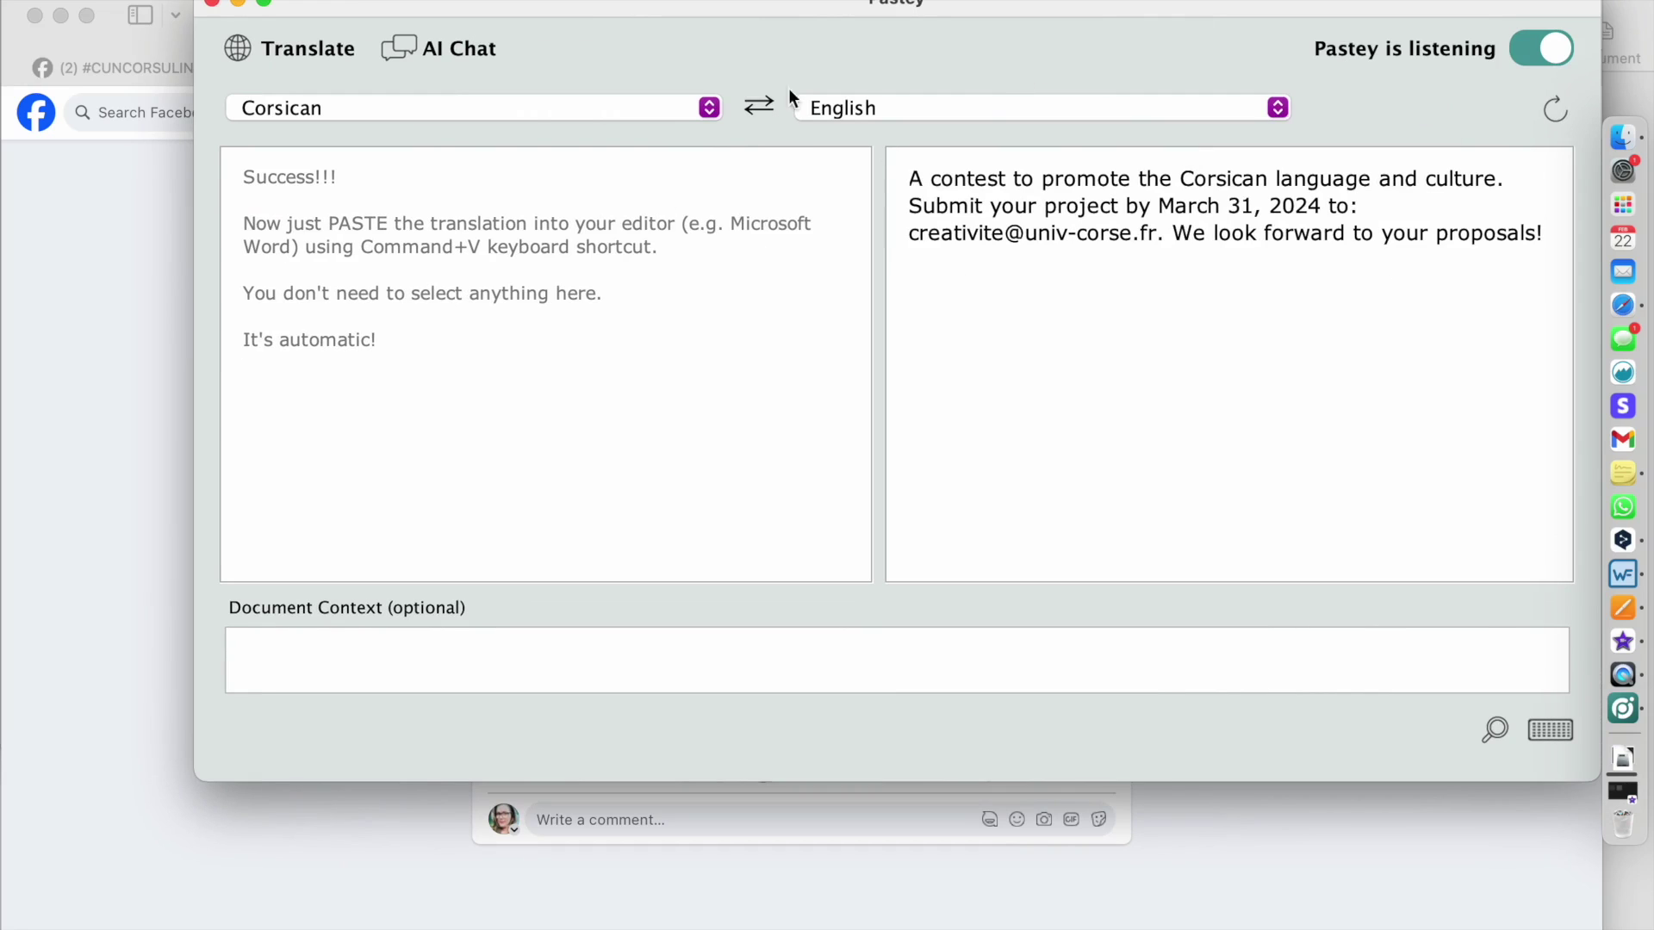
pyautogui.moveTo(902, 167); pyautogui.dragTo(1109, 320)
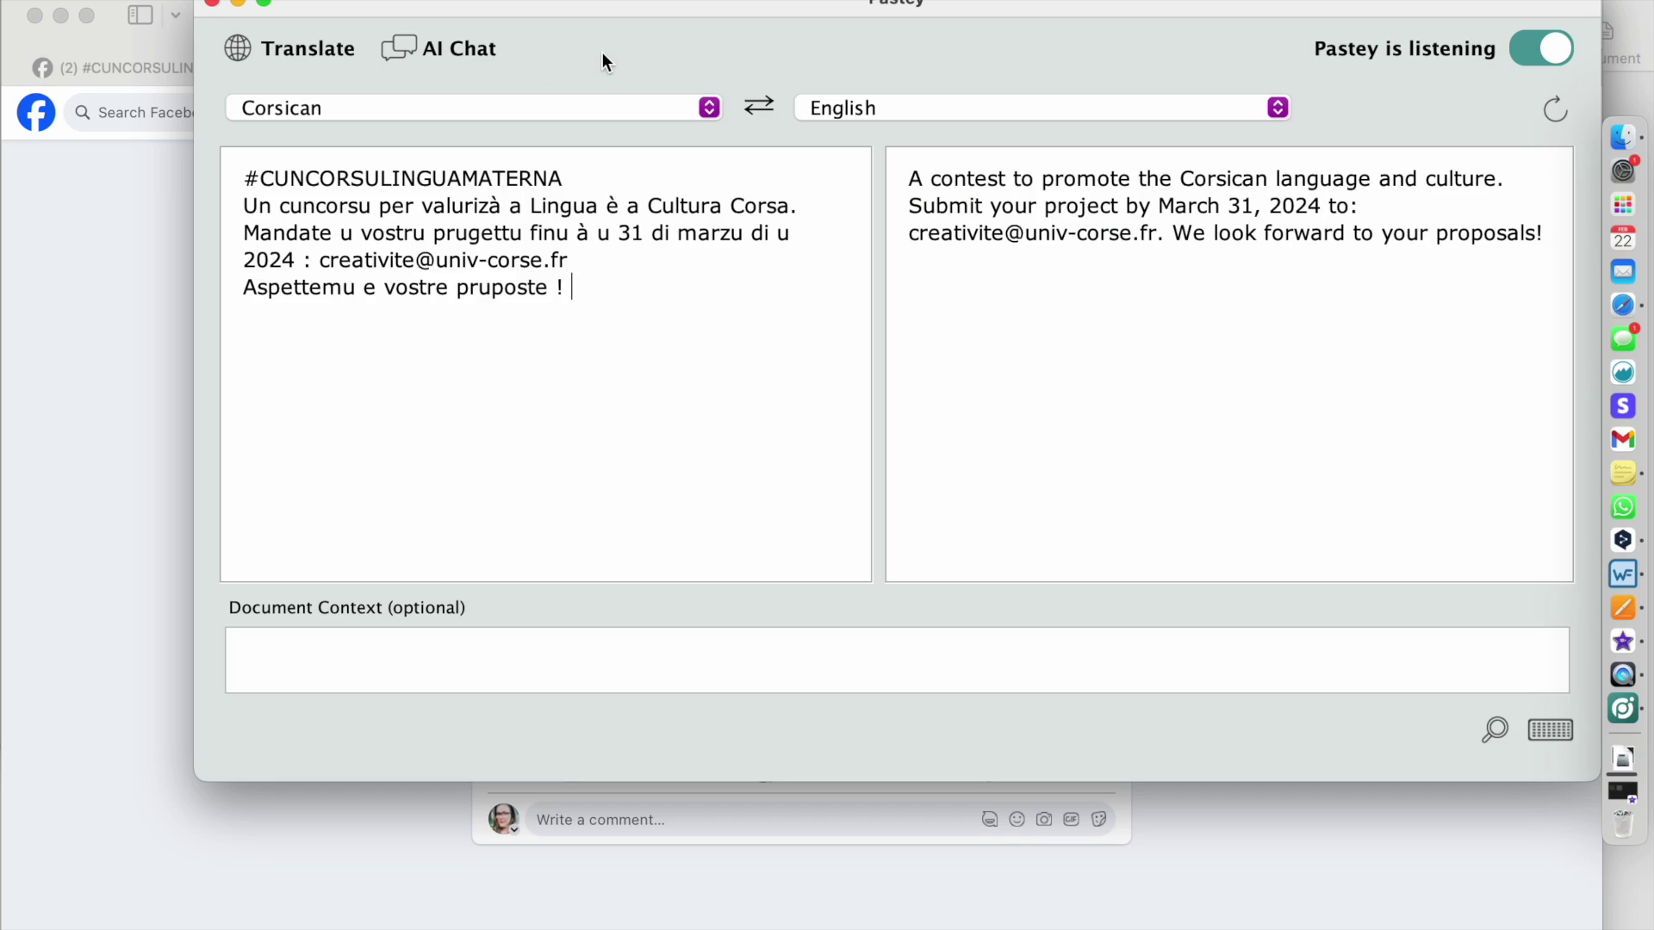
pyautogui.click(708, 111)
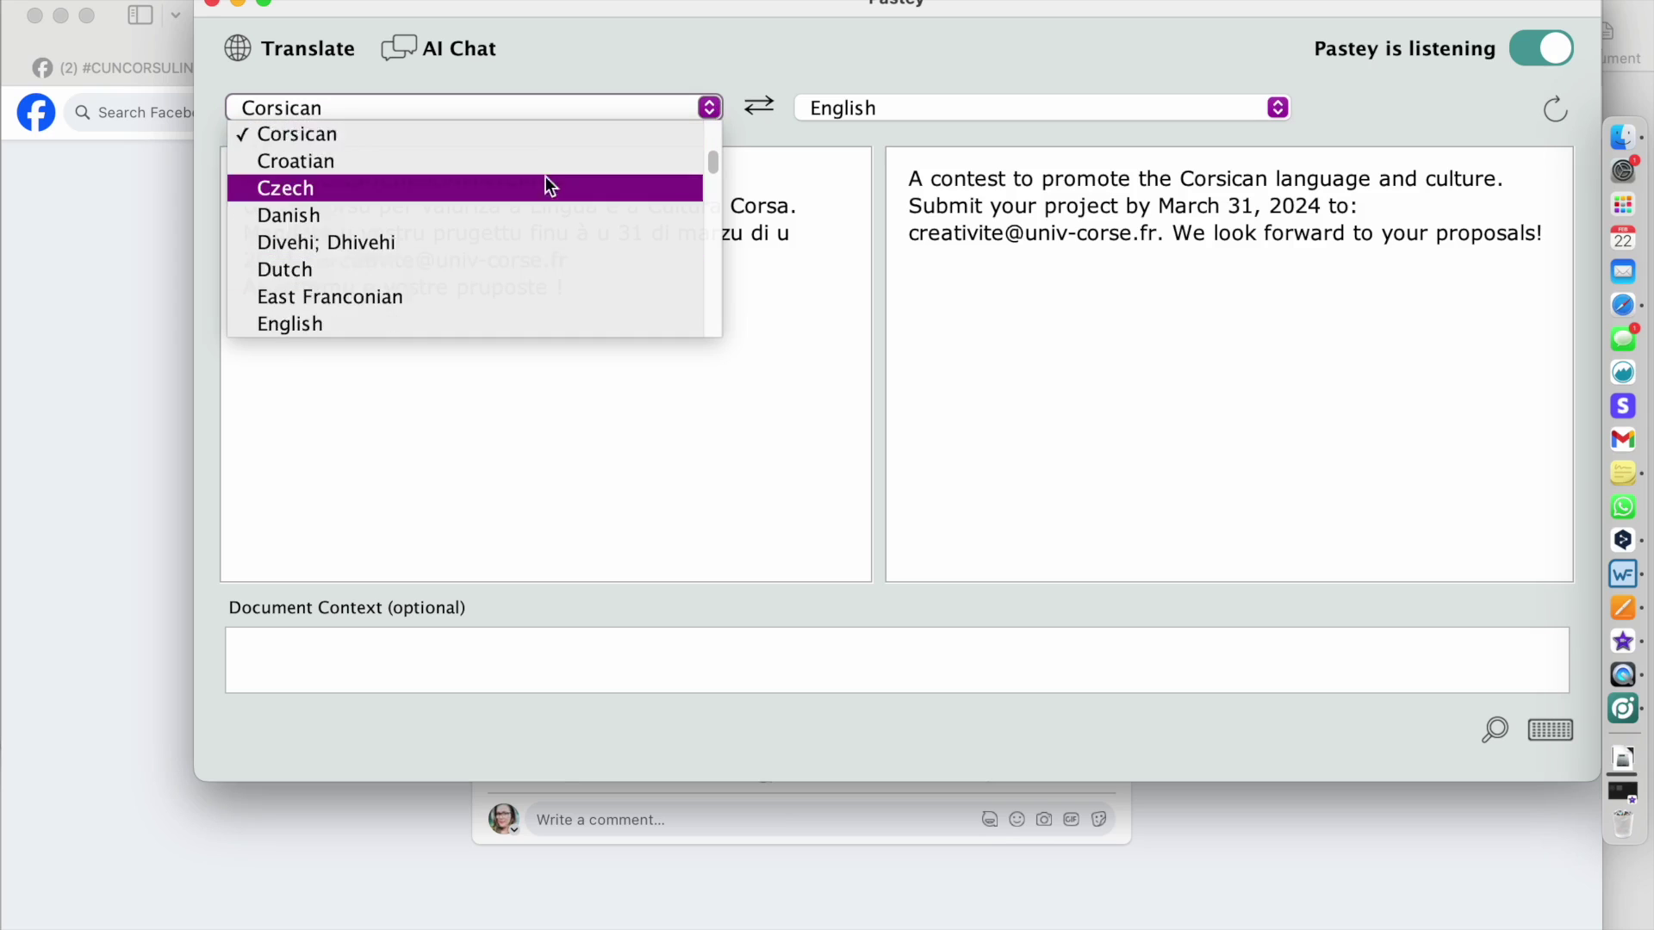
pyautogui.scroll(-2, 545, 176)
pyautogui.click(495, 214)
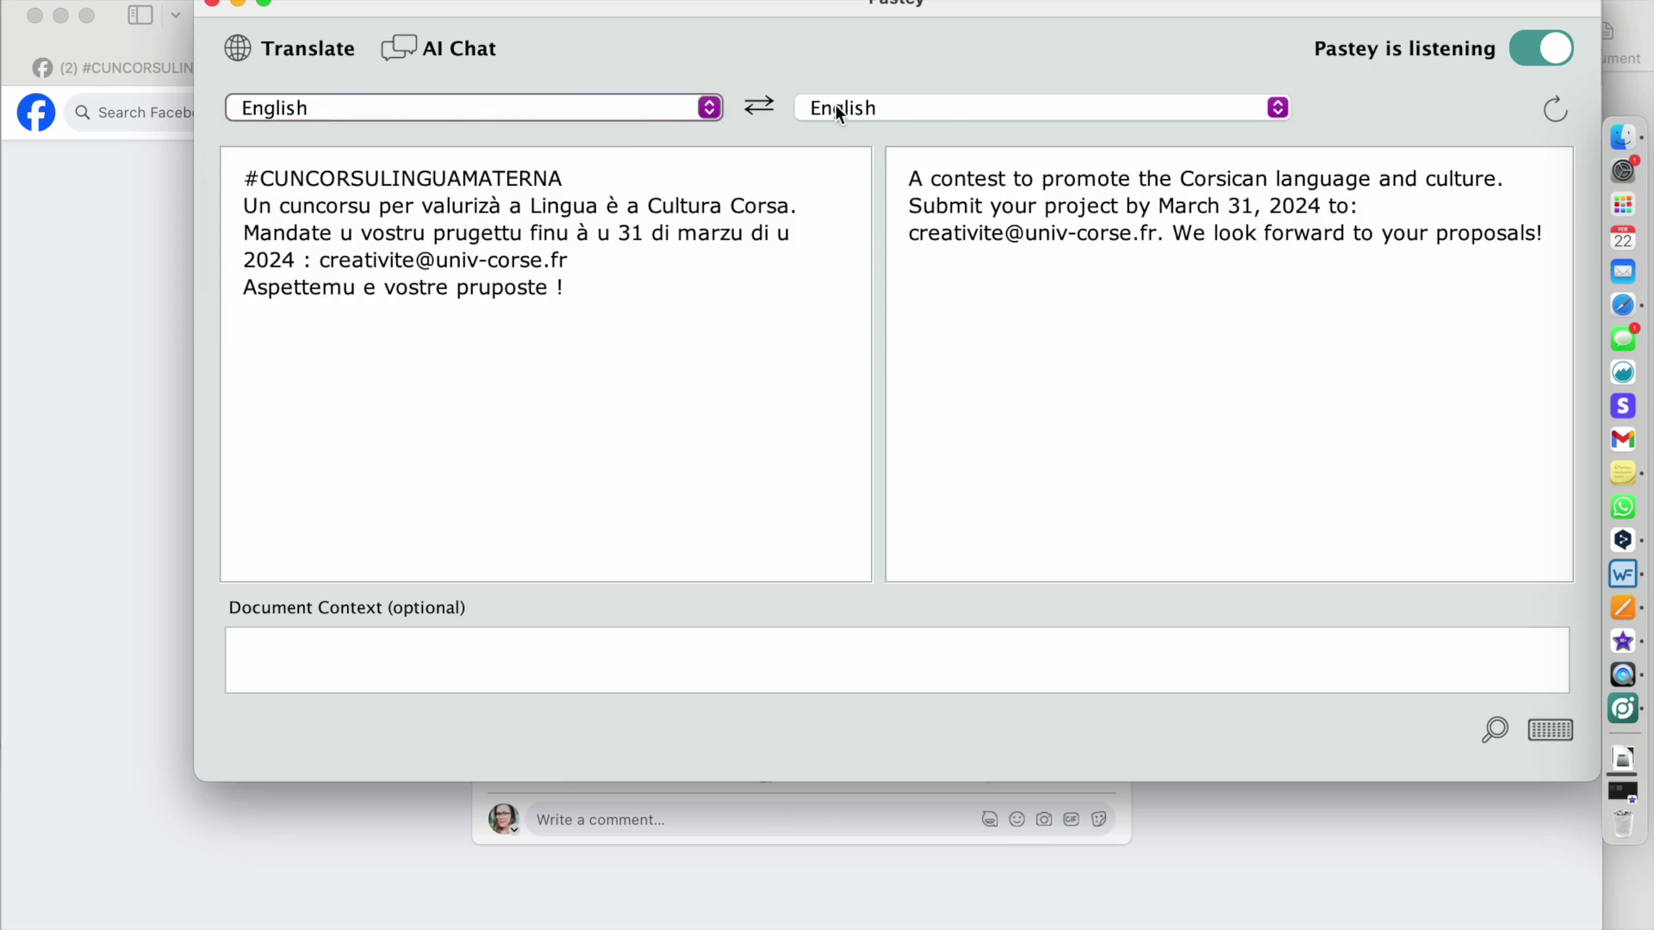
pyautogui.click(835, 106)
pyautogui.scroll(-3, 877, 250)
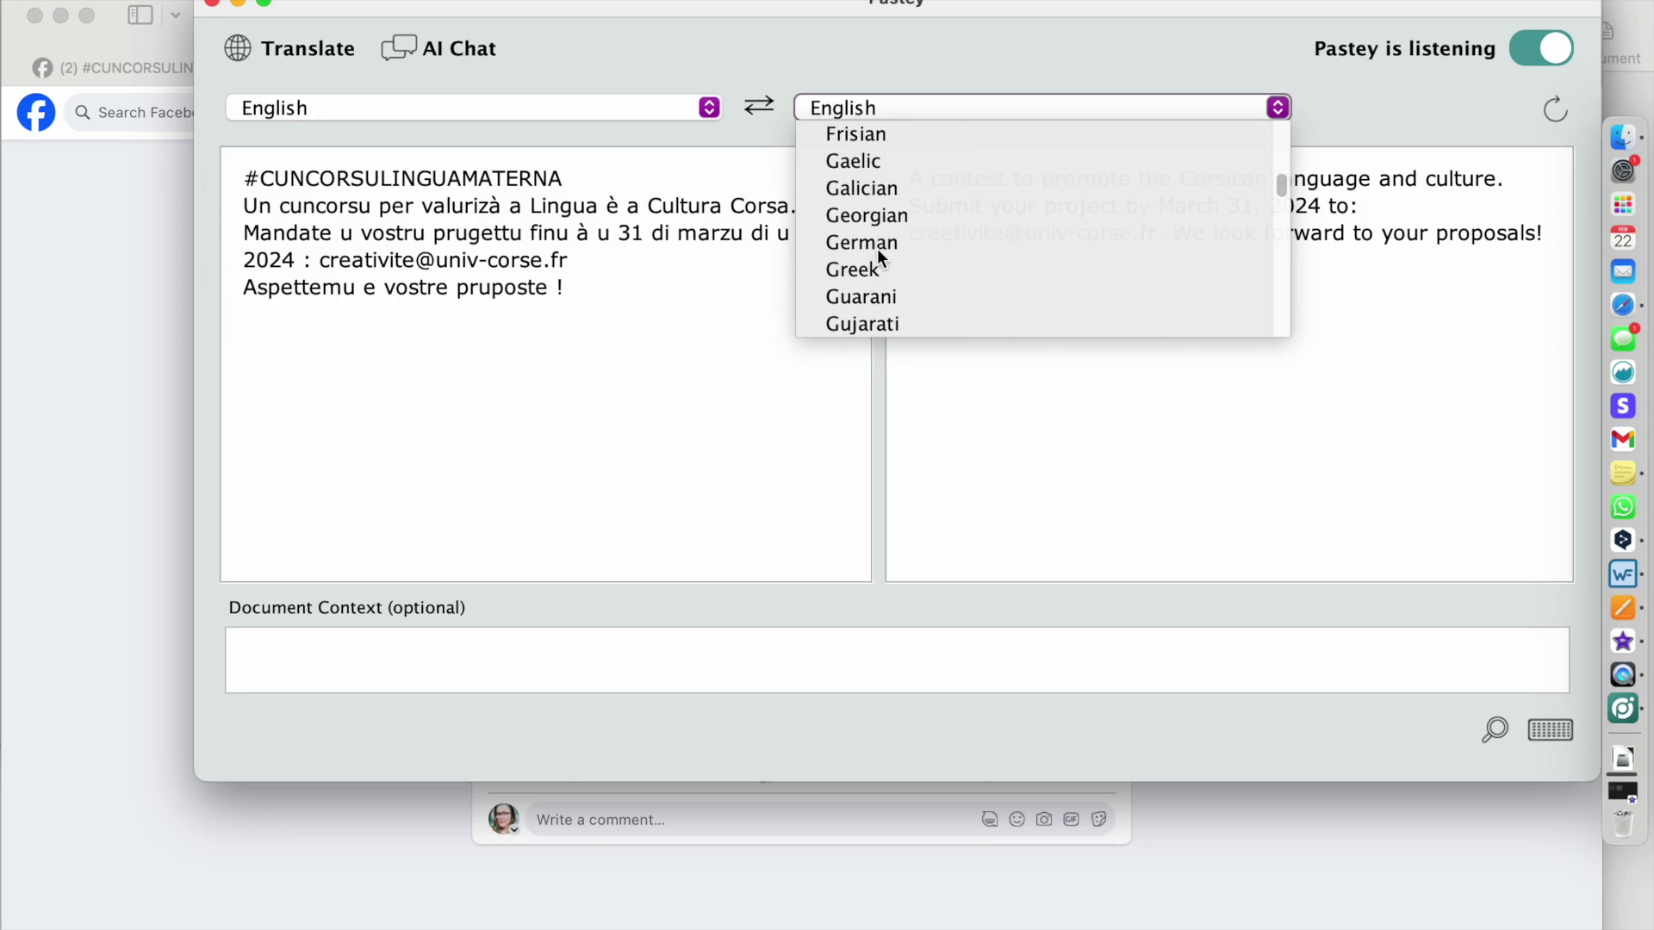
pyautogui.click(880, 246)
pyautogui.moveTo(586, 287); pyautogui.dragTo(219, 160)
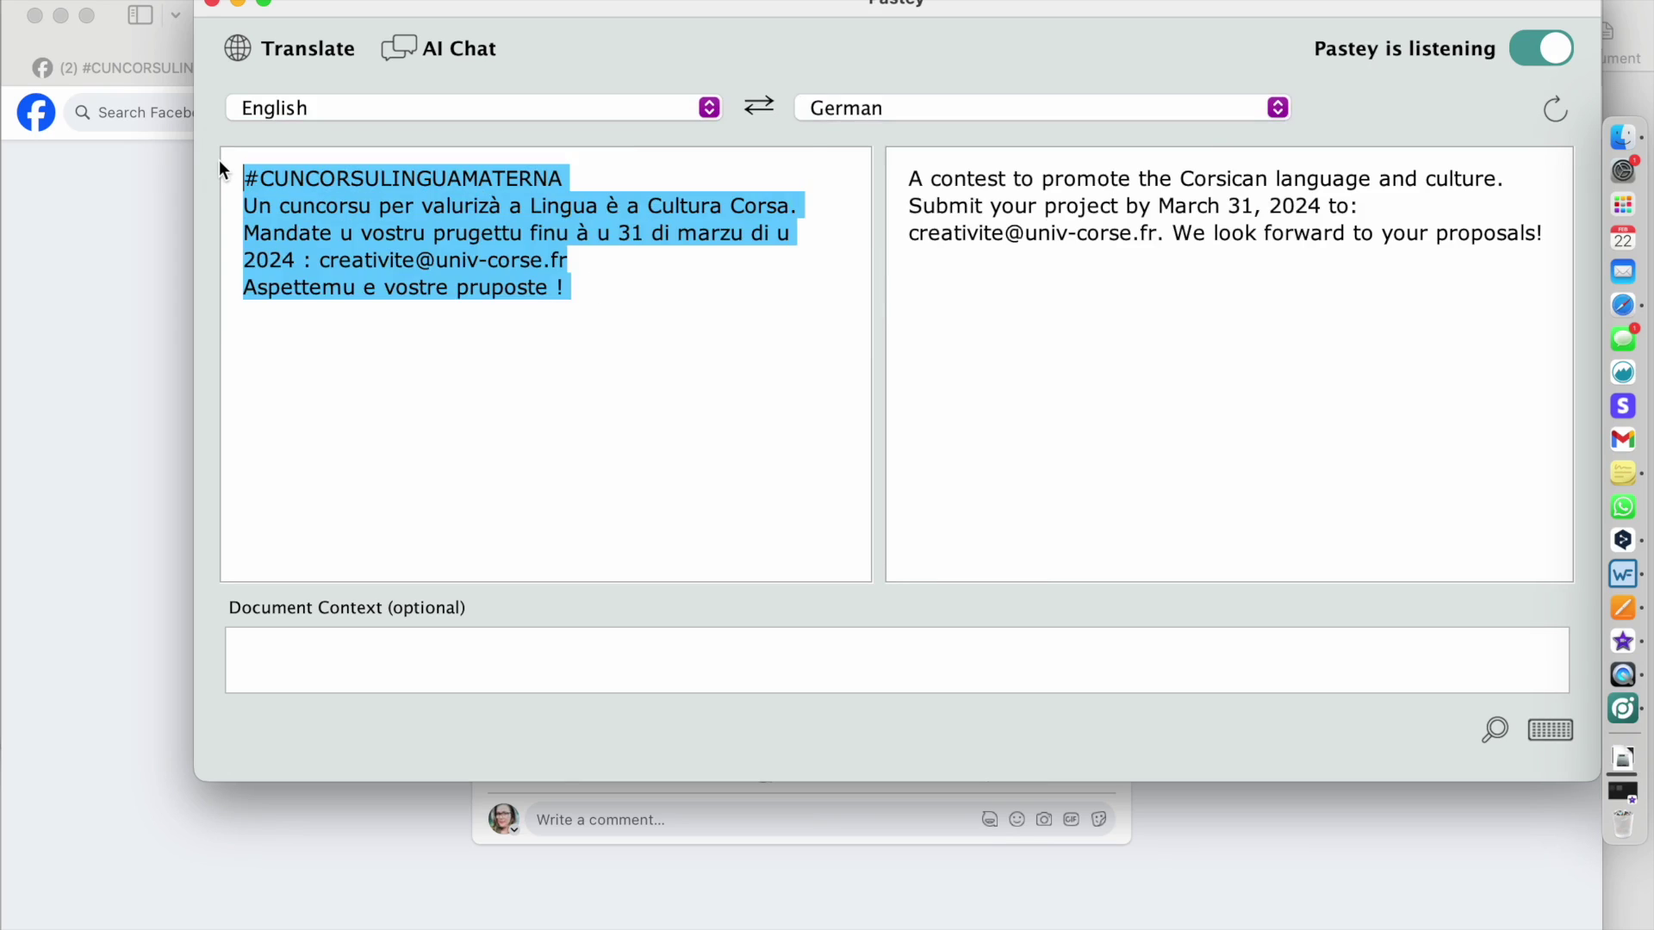
pyautogui.press('BackSpace')
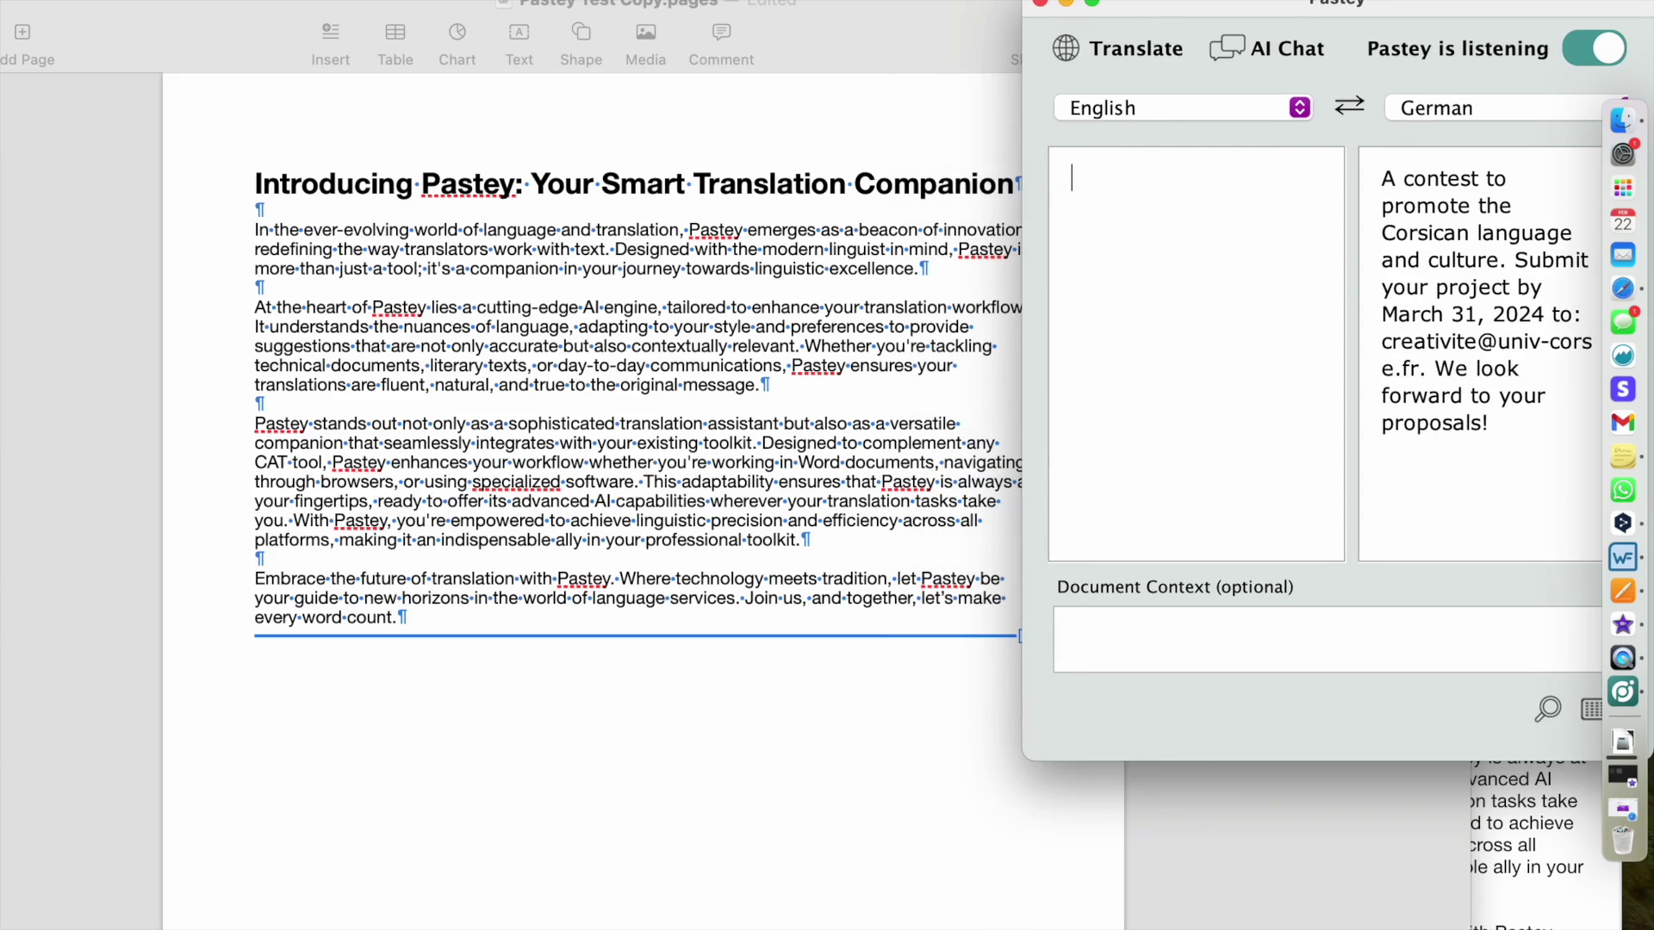
# - Bring the Pages document forward and narrow it to sit beside Pastey
pyautogui.click(945, 27)
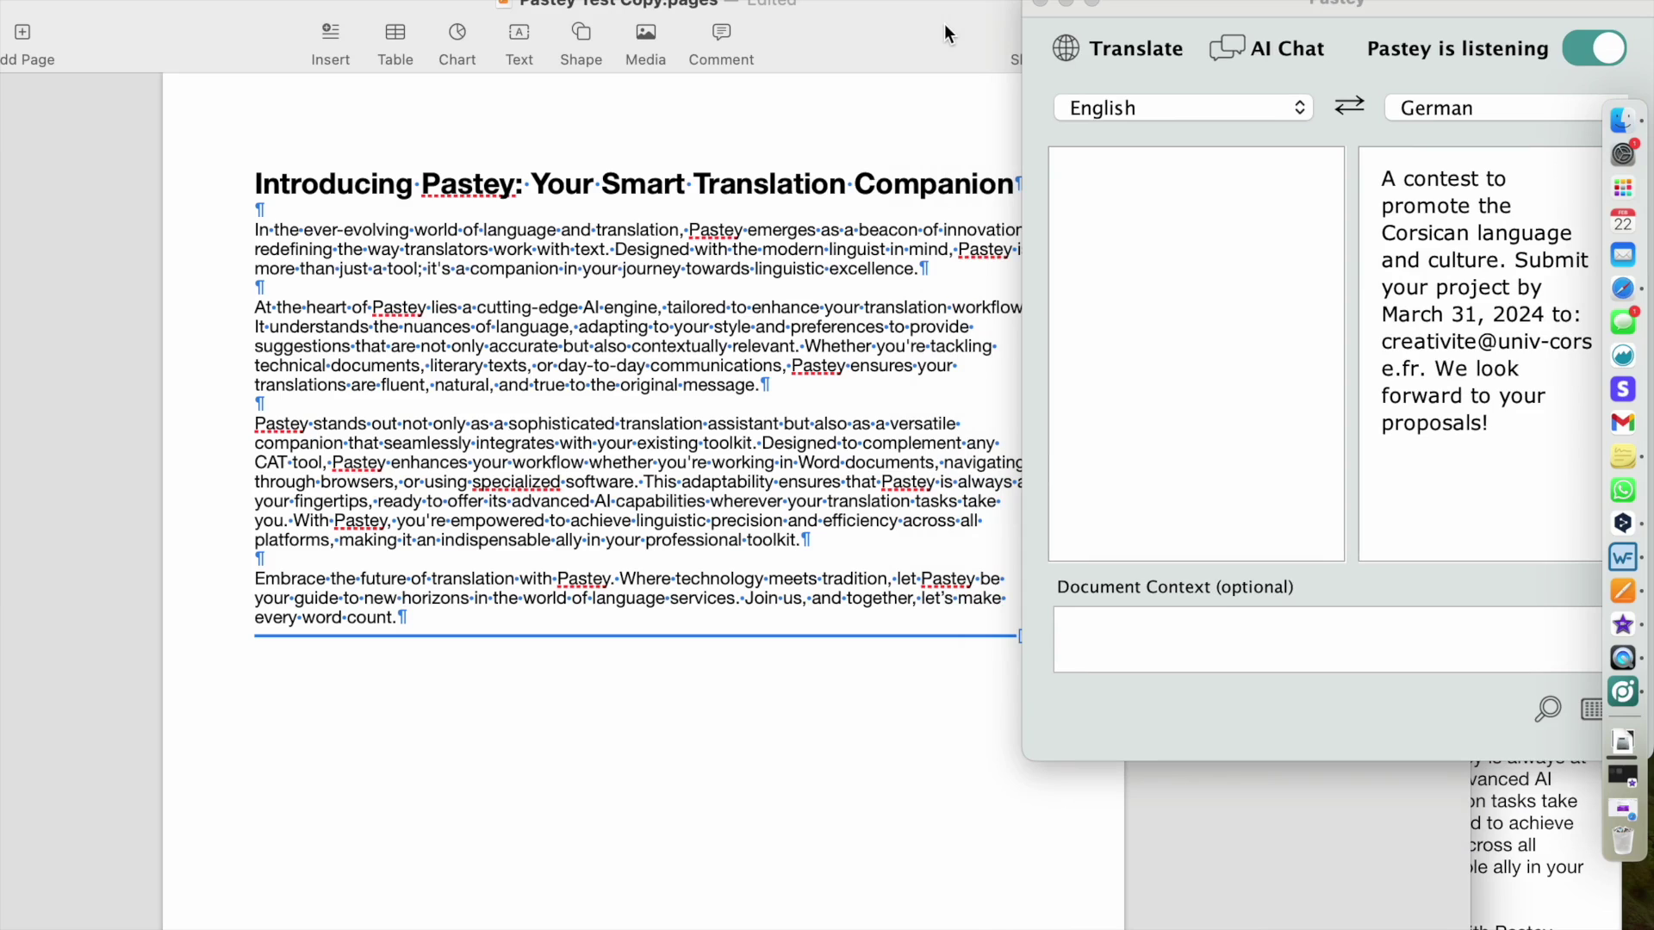
pyautogui.moveTo(944, 23); pyautogui.dragTo(500, 21)
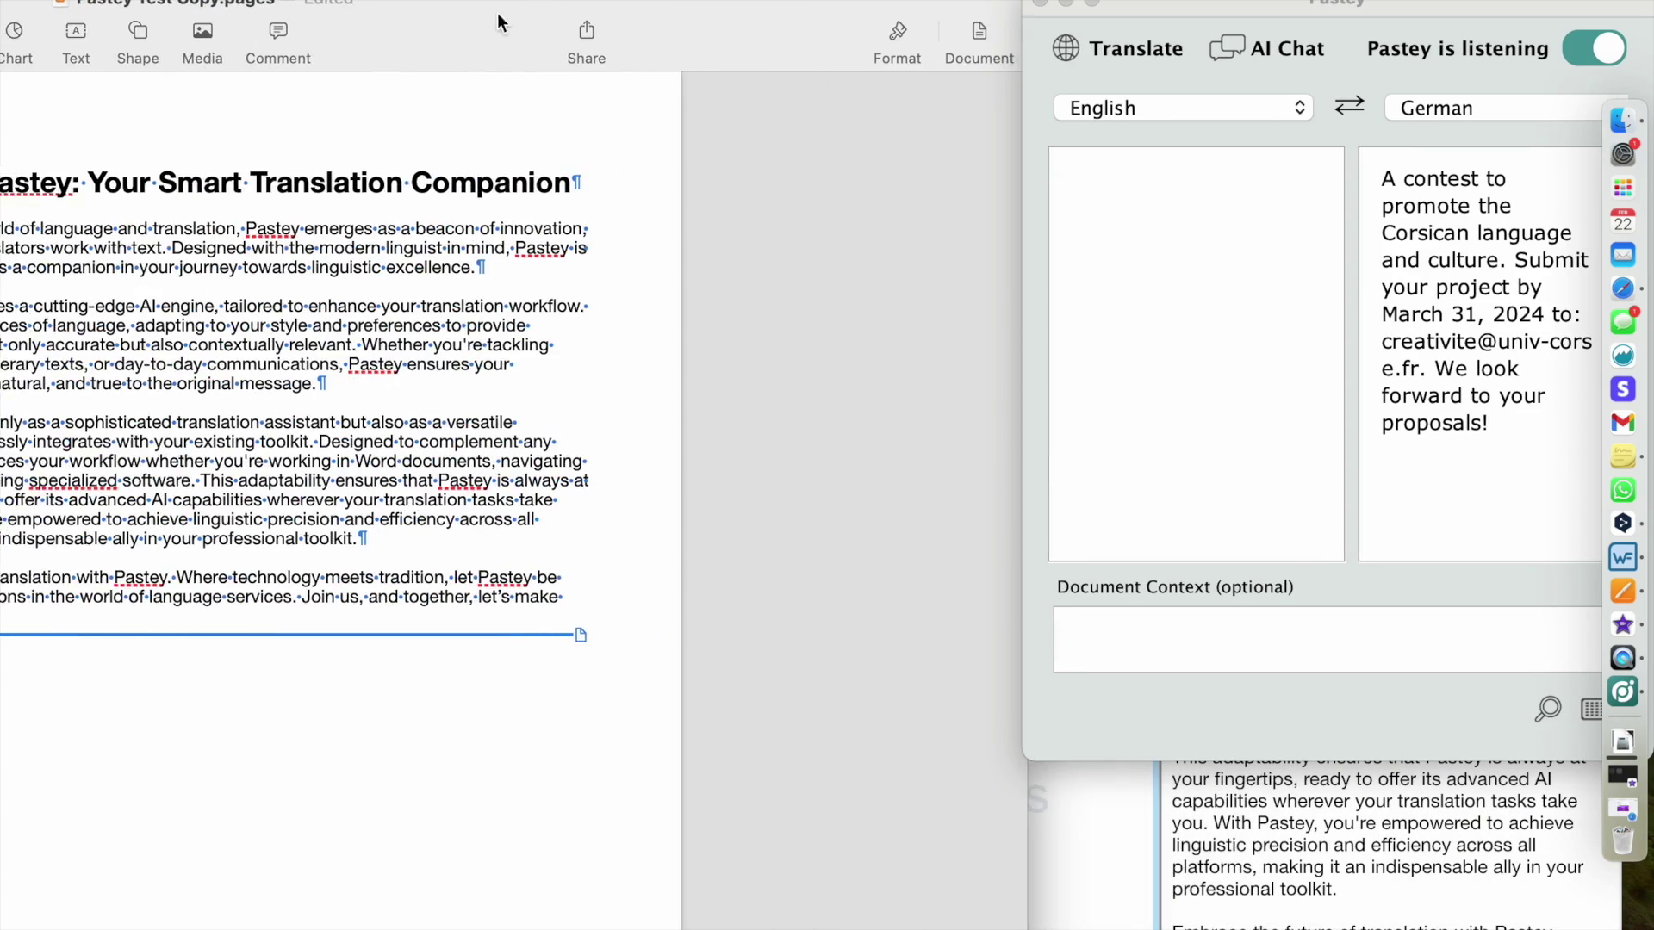
pyautogui.moveTo(722, 34); pyautogui.dragTo(648, 33)
pyautogui.moveTo(930, 3); pyautogui.dragTo(990, 2)
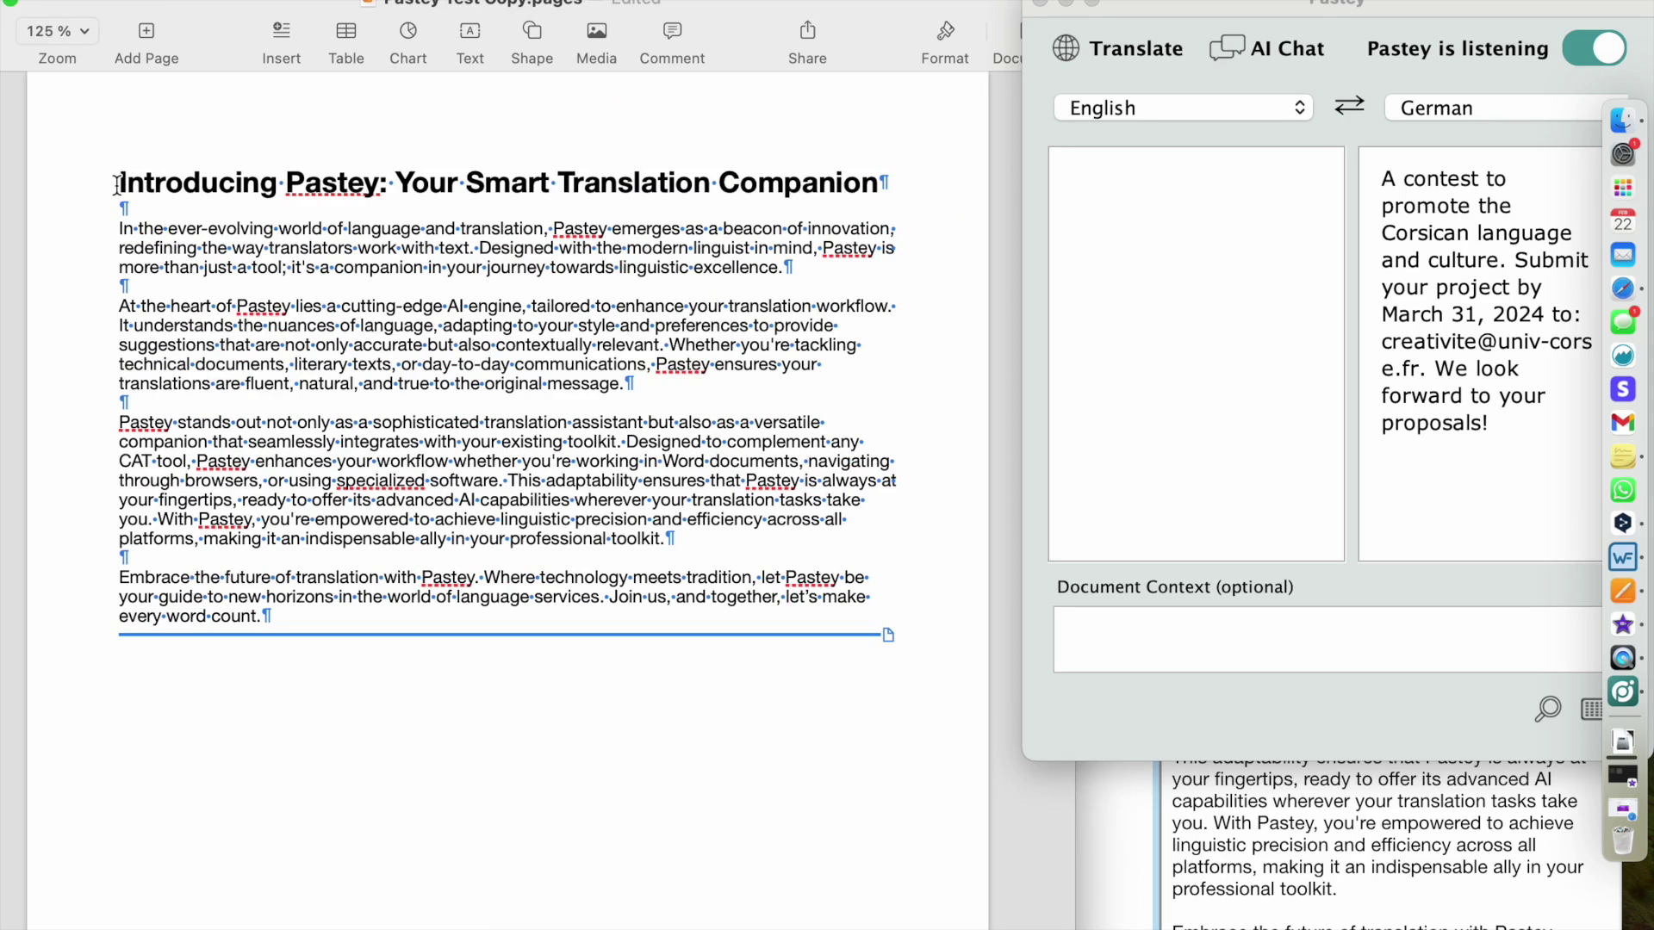
# - Replace the title with 'Vorstellung von Pastey: Ihr intelligenter Übersetzungsbegleiter' via Pastey
pyautogui.moveTo(117, 185); pyautogui.dragTo(577, 603)
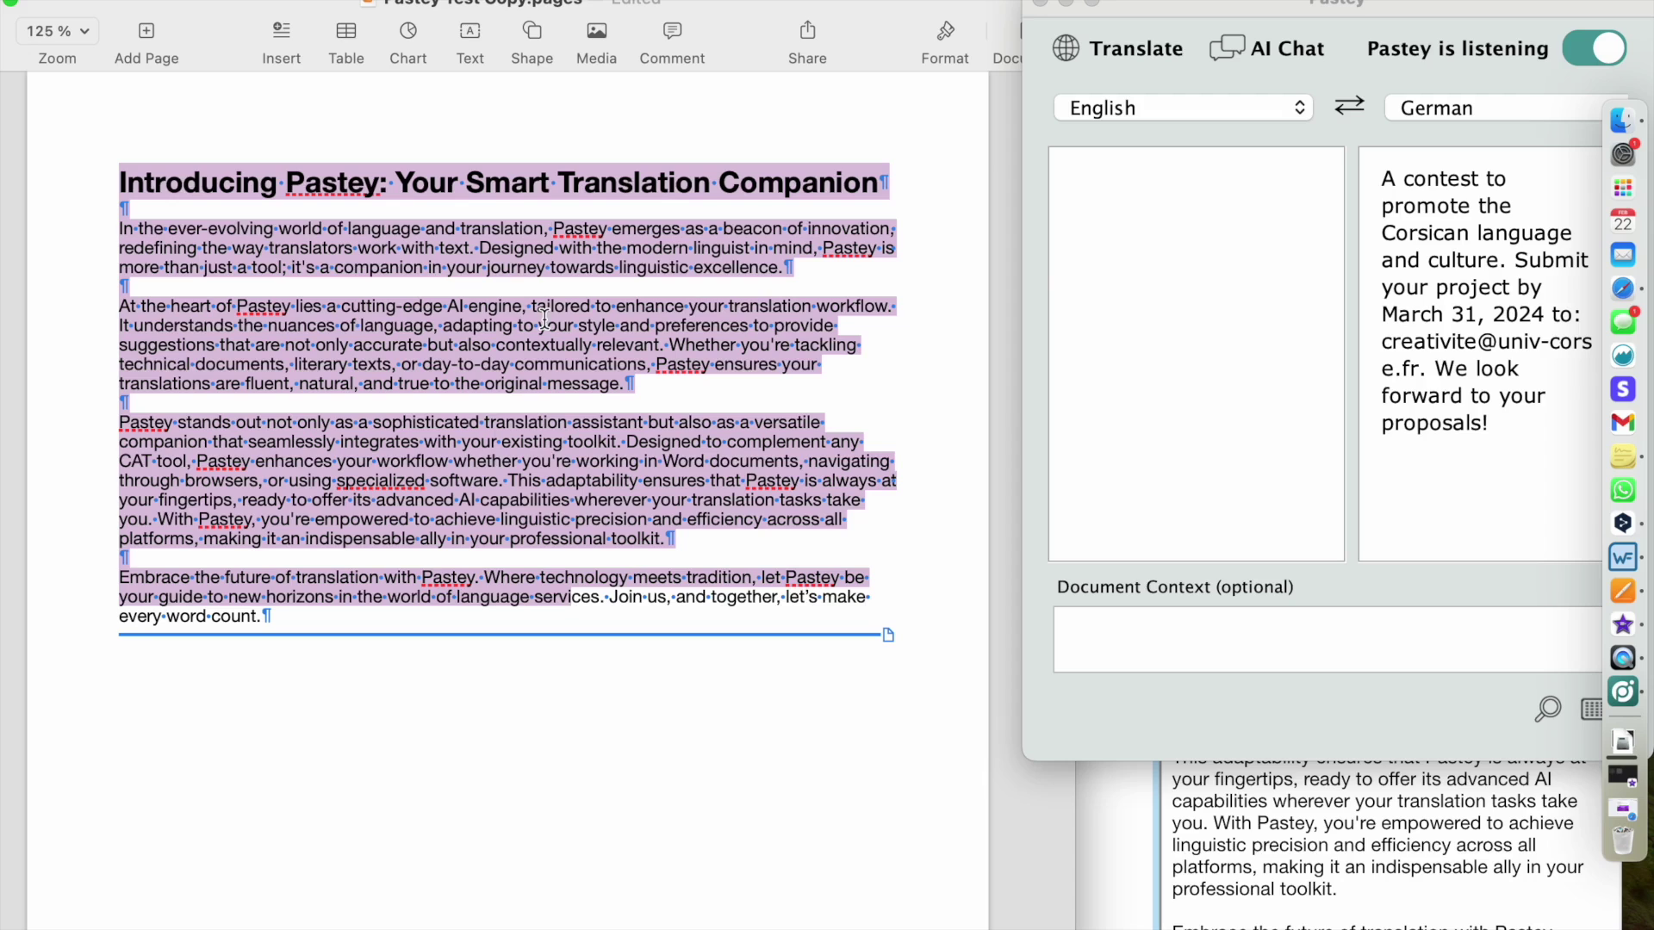
pyautogui.click(298, 205)
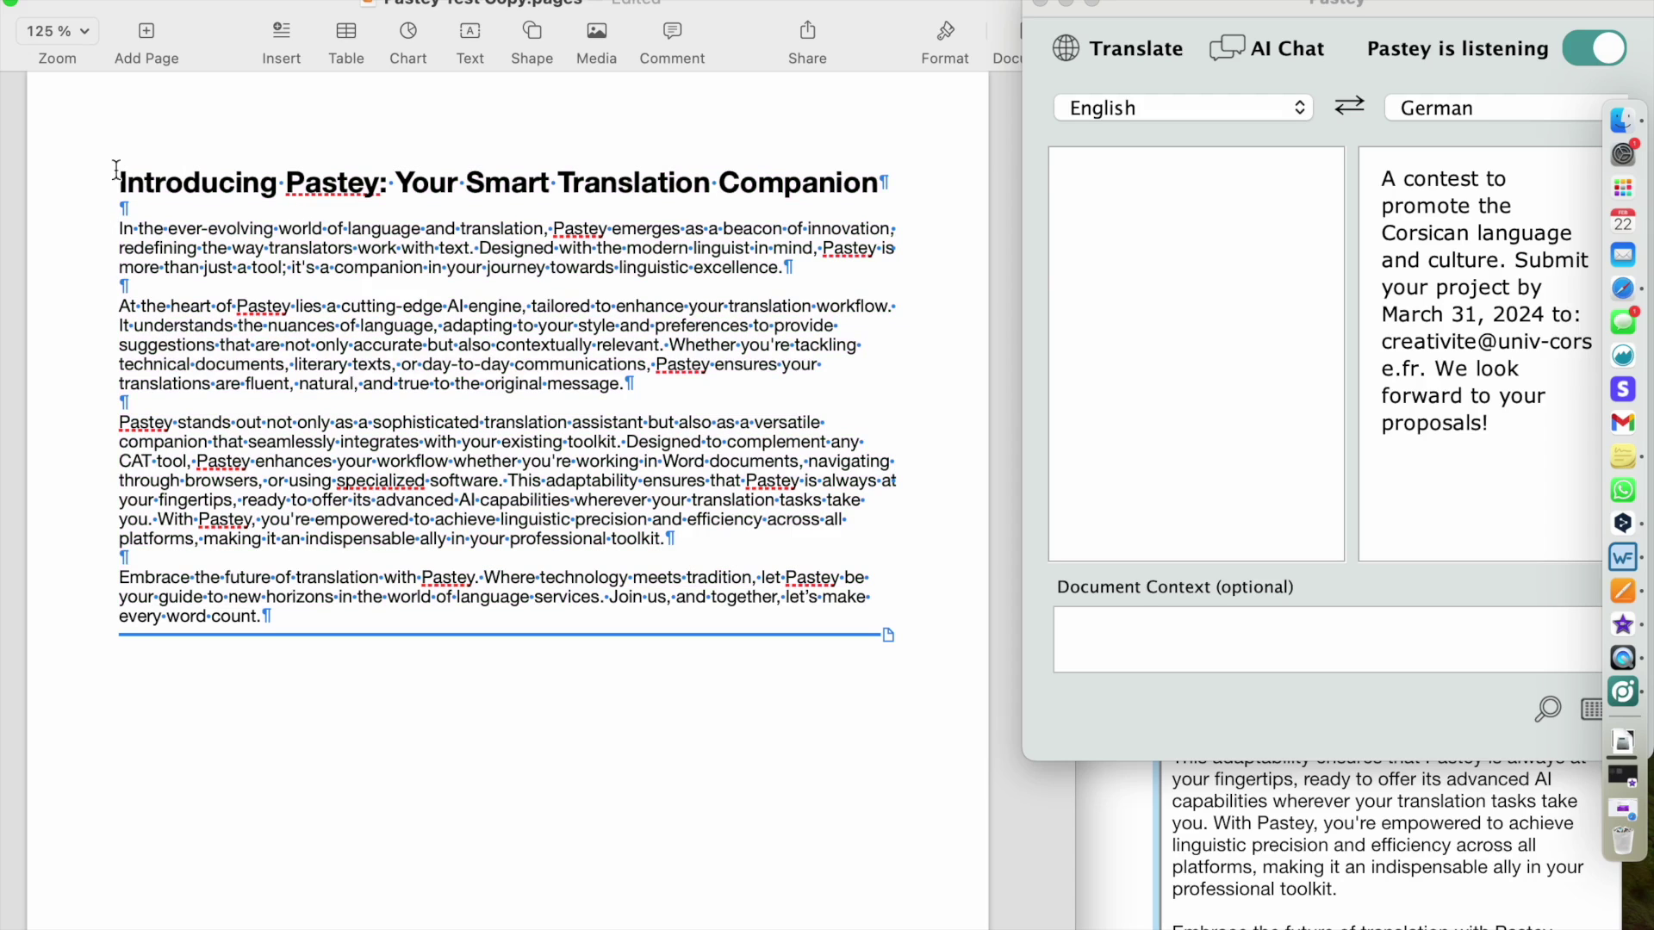
pyautogui.moveTo(120, 183); pyautogui.dragTo(876, 188)
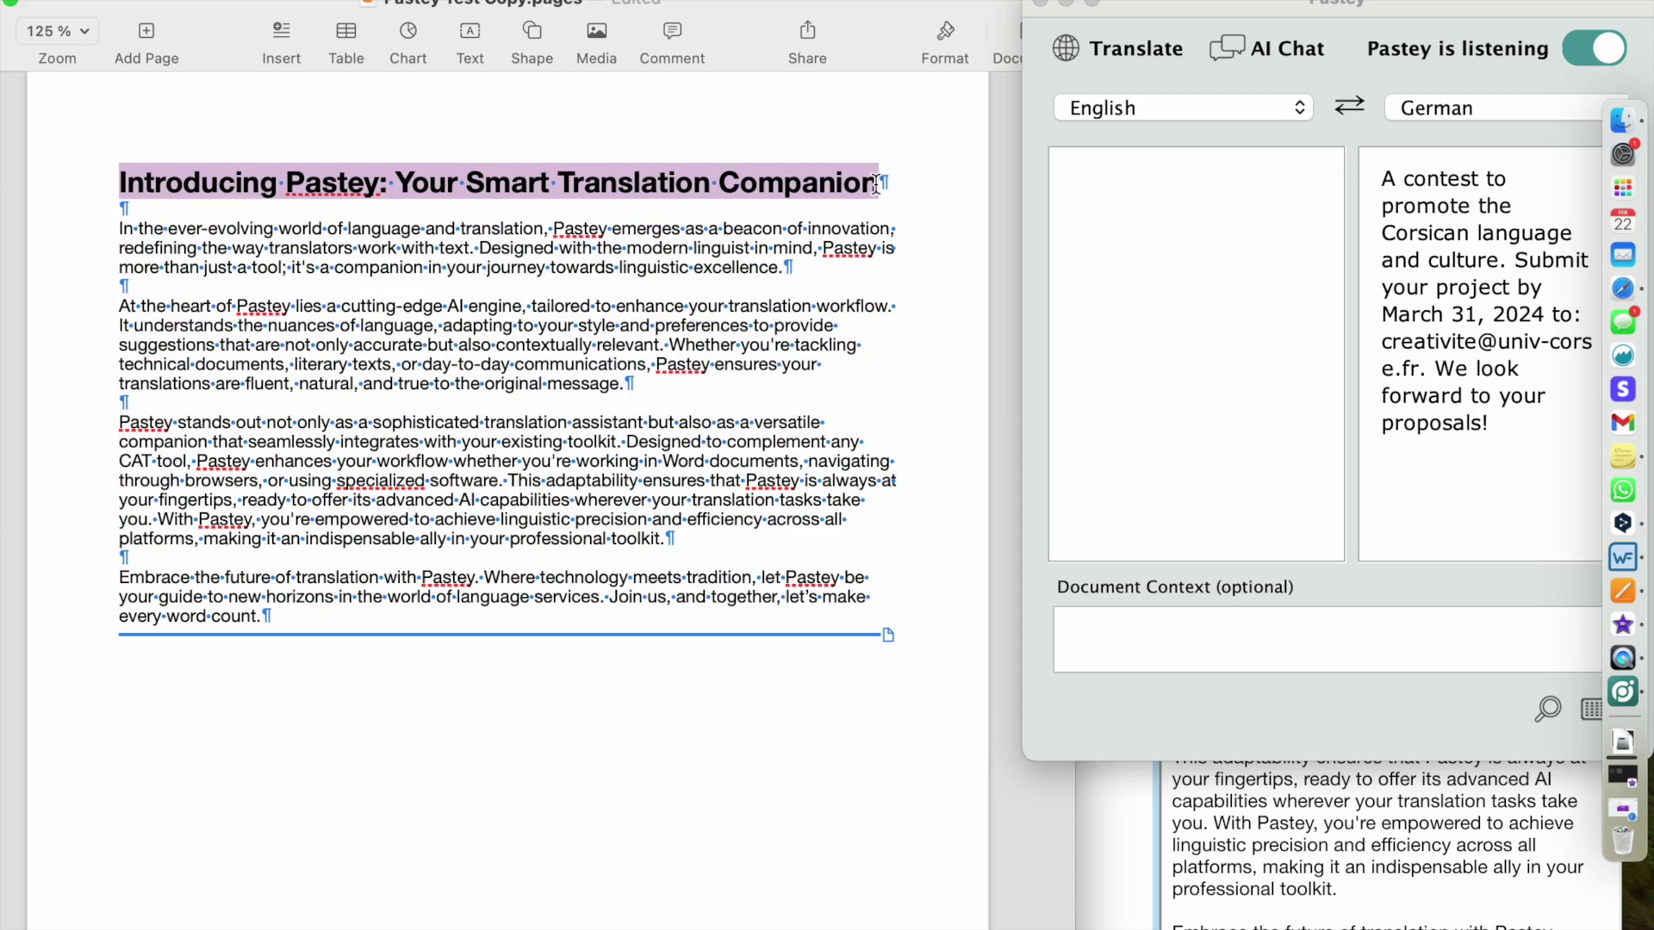
pyautogui.press('super+c')
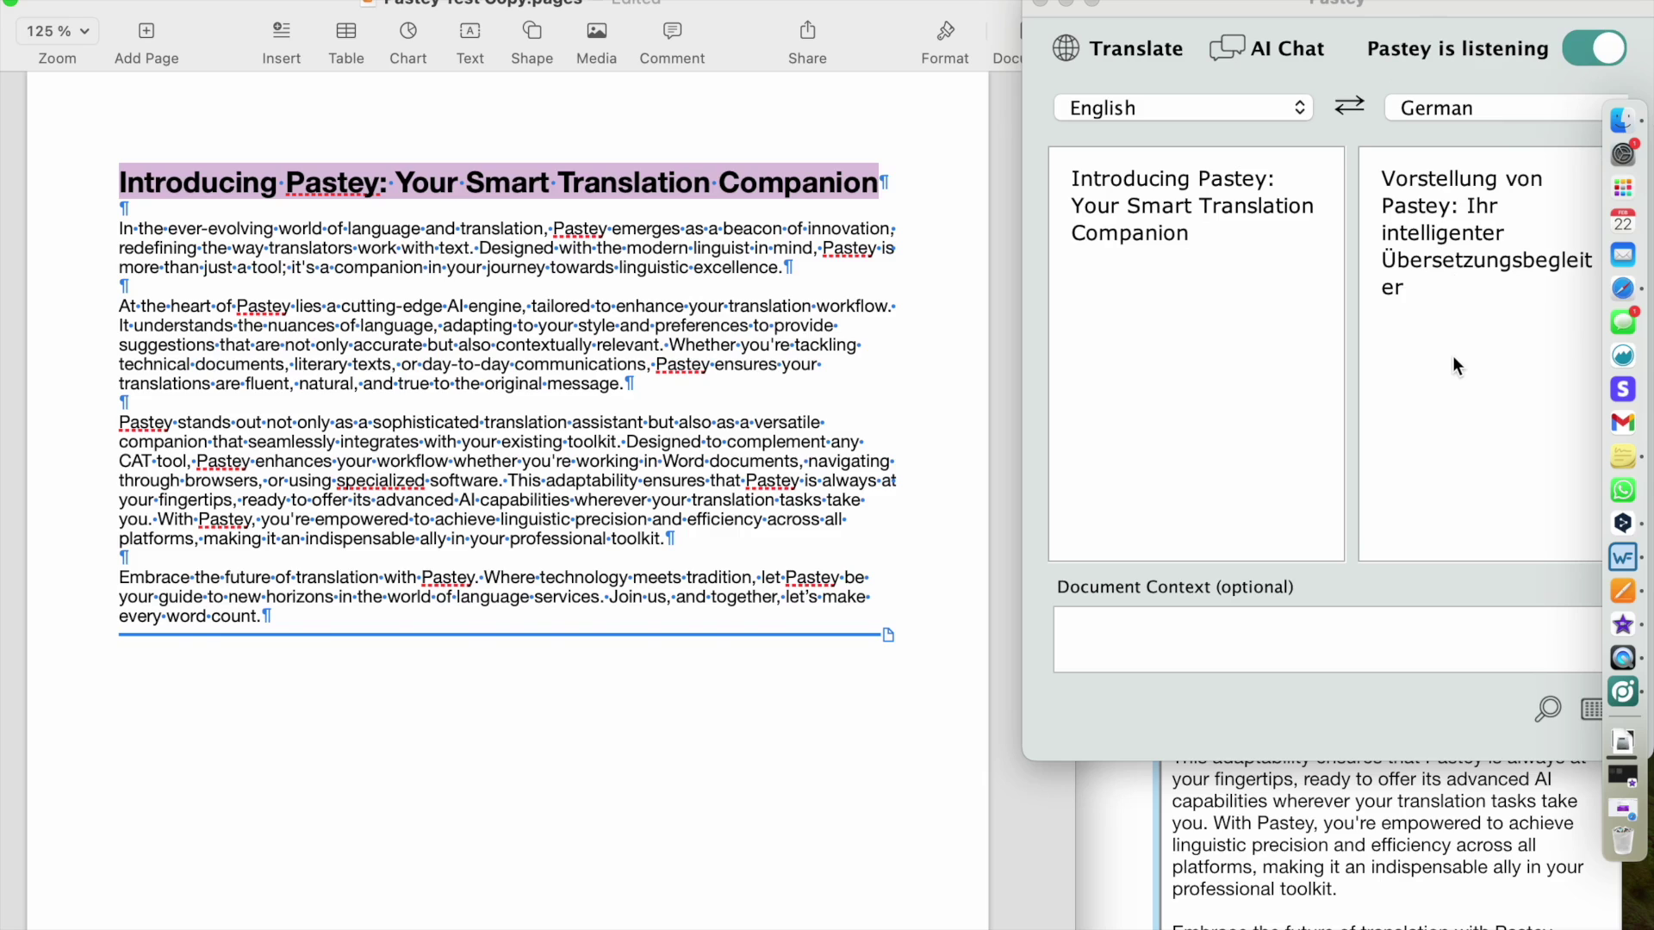
pyautogui.press('super+v')
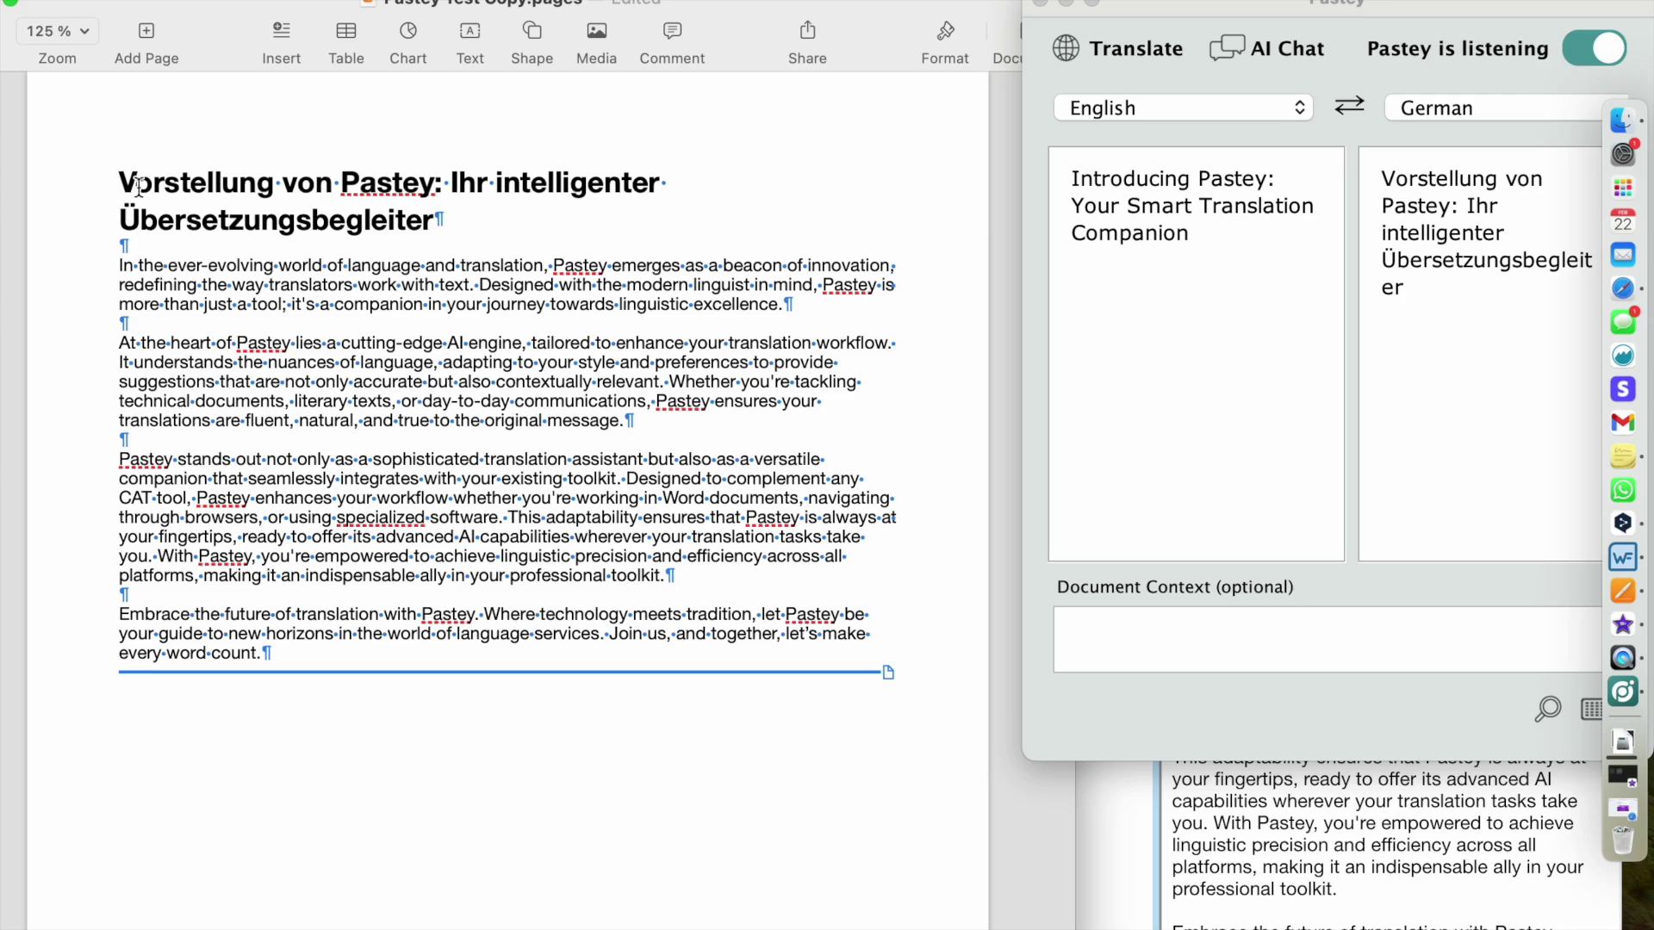
pyautogui.moveTo(136, 183); pyautogui.dragTo(414, 225)
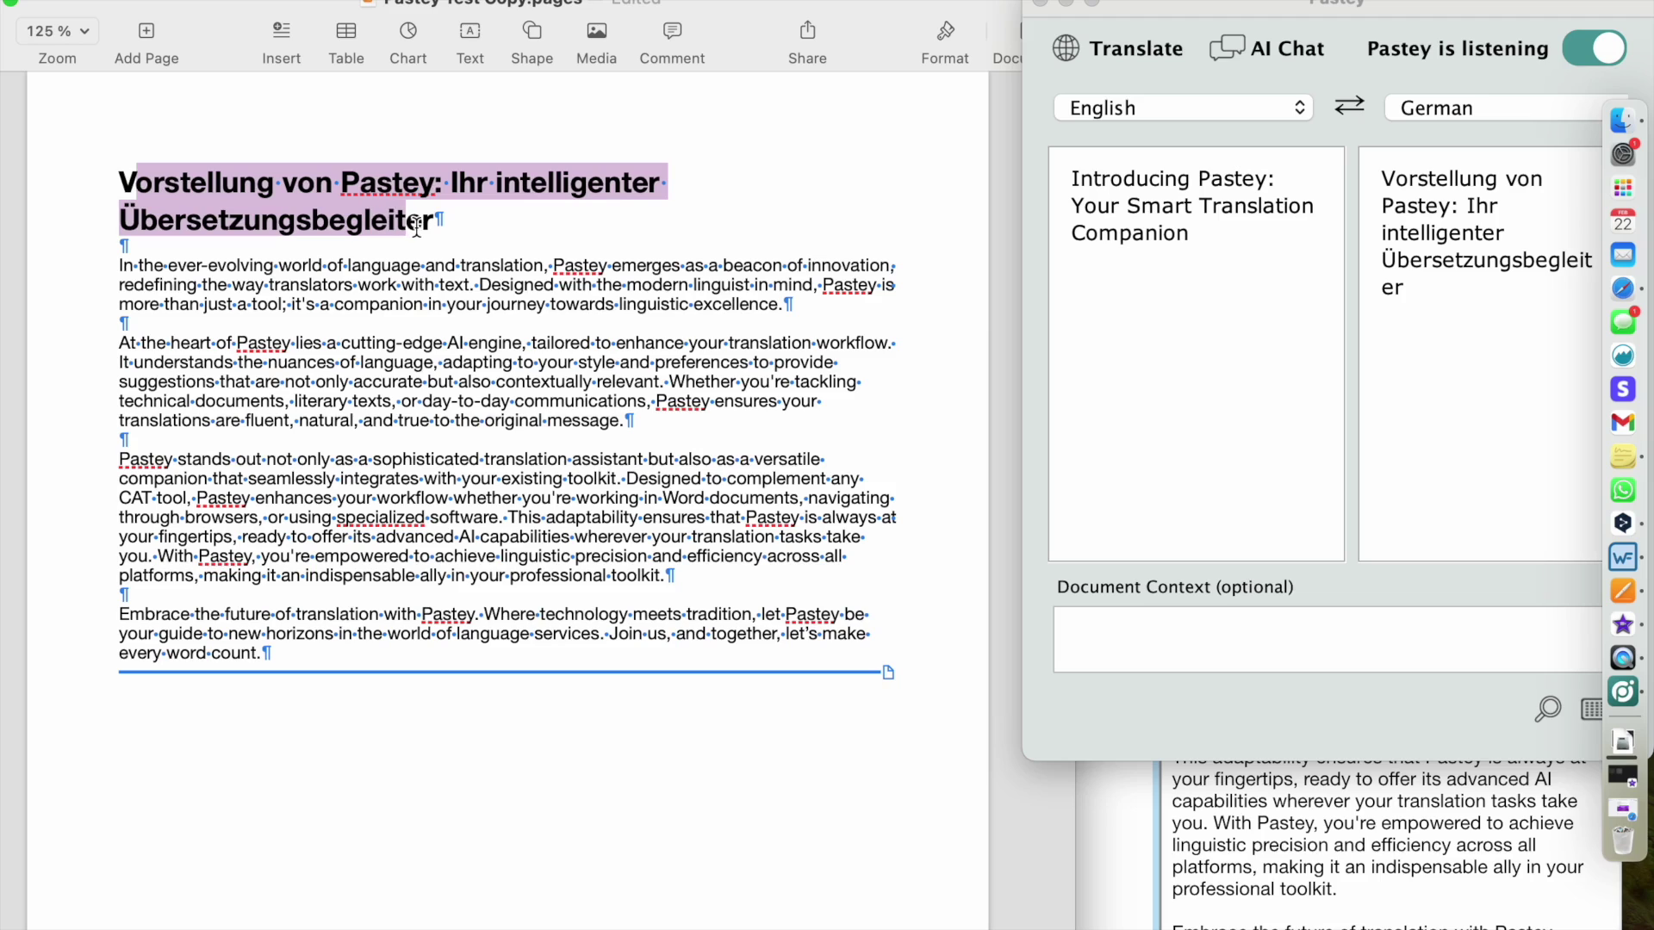
pyautogui.click(312, 219)
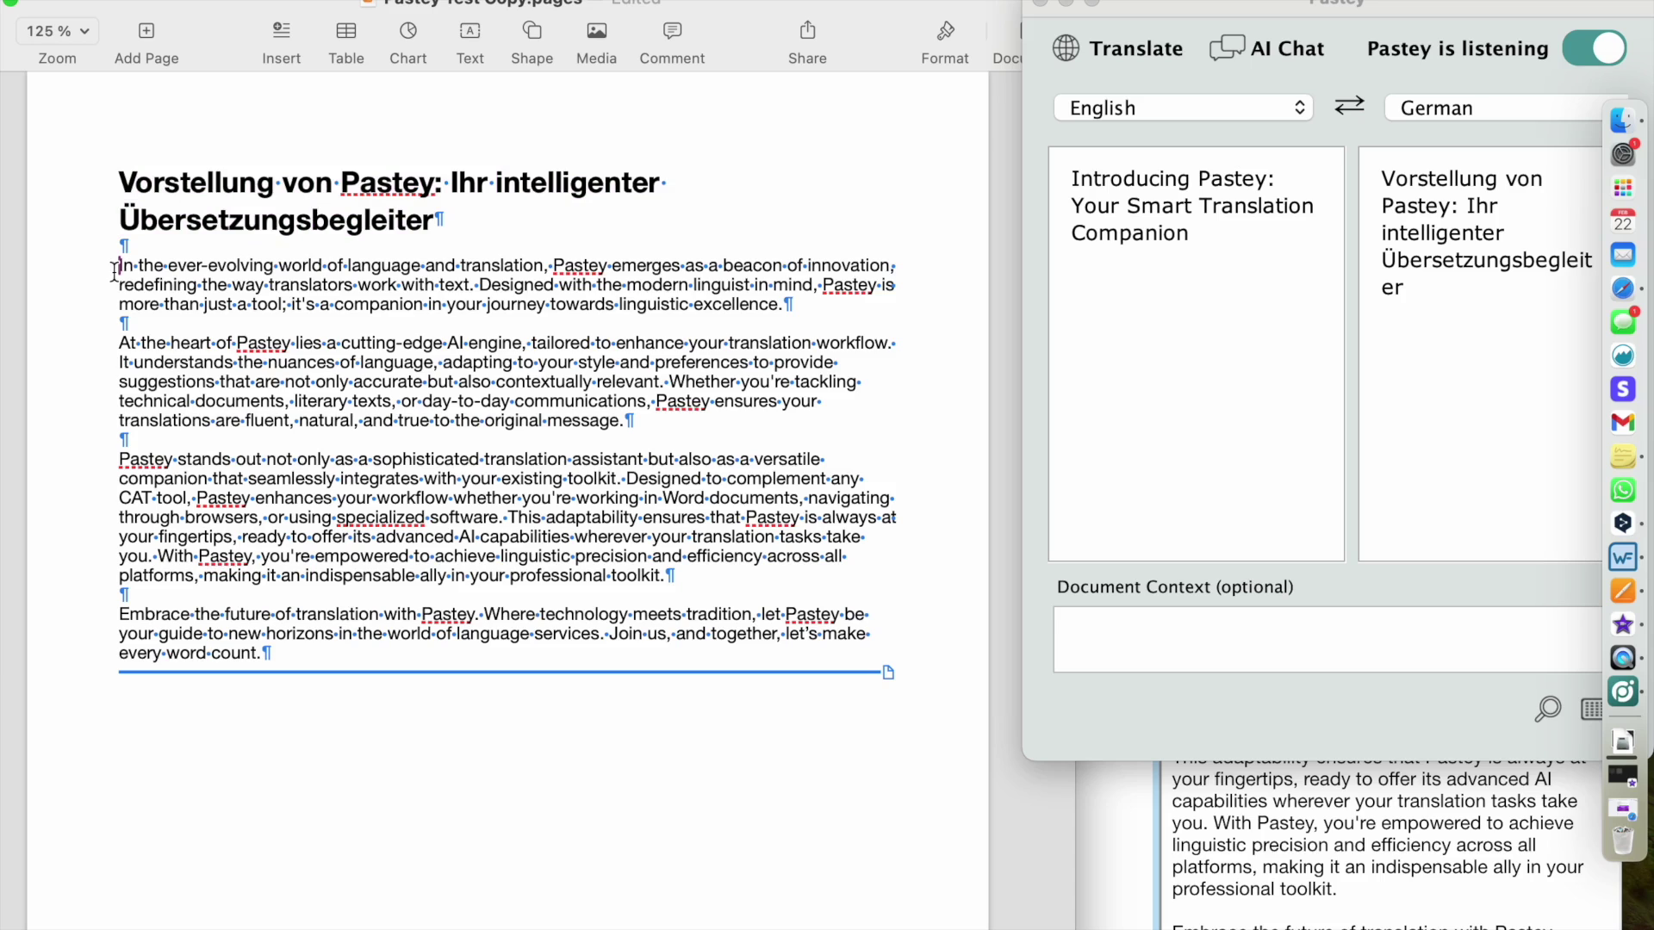
pyautogui.moveTo(116, 267); pyautogui.dragTo(280, 653)
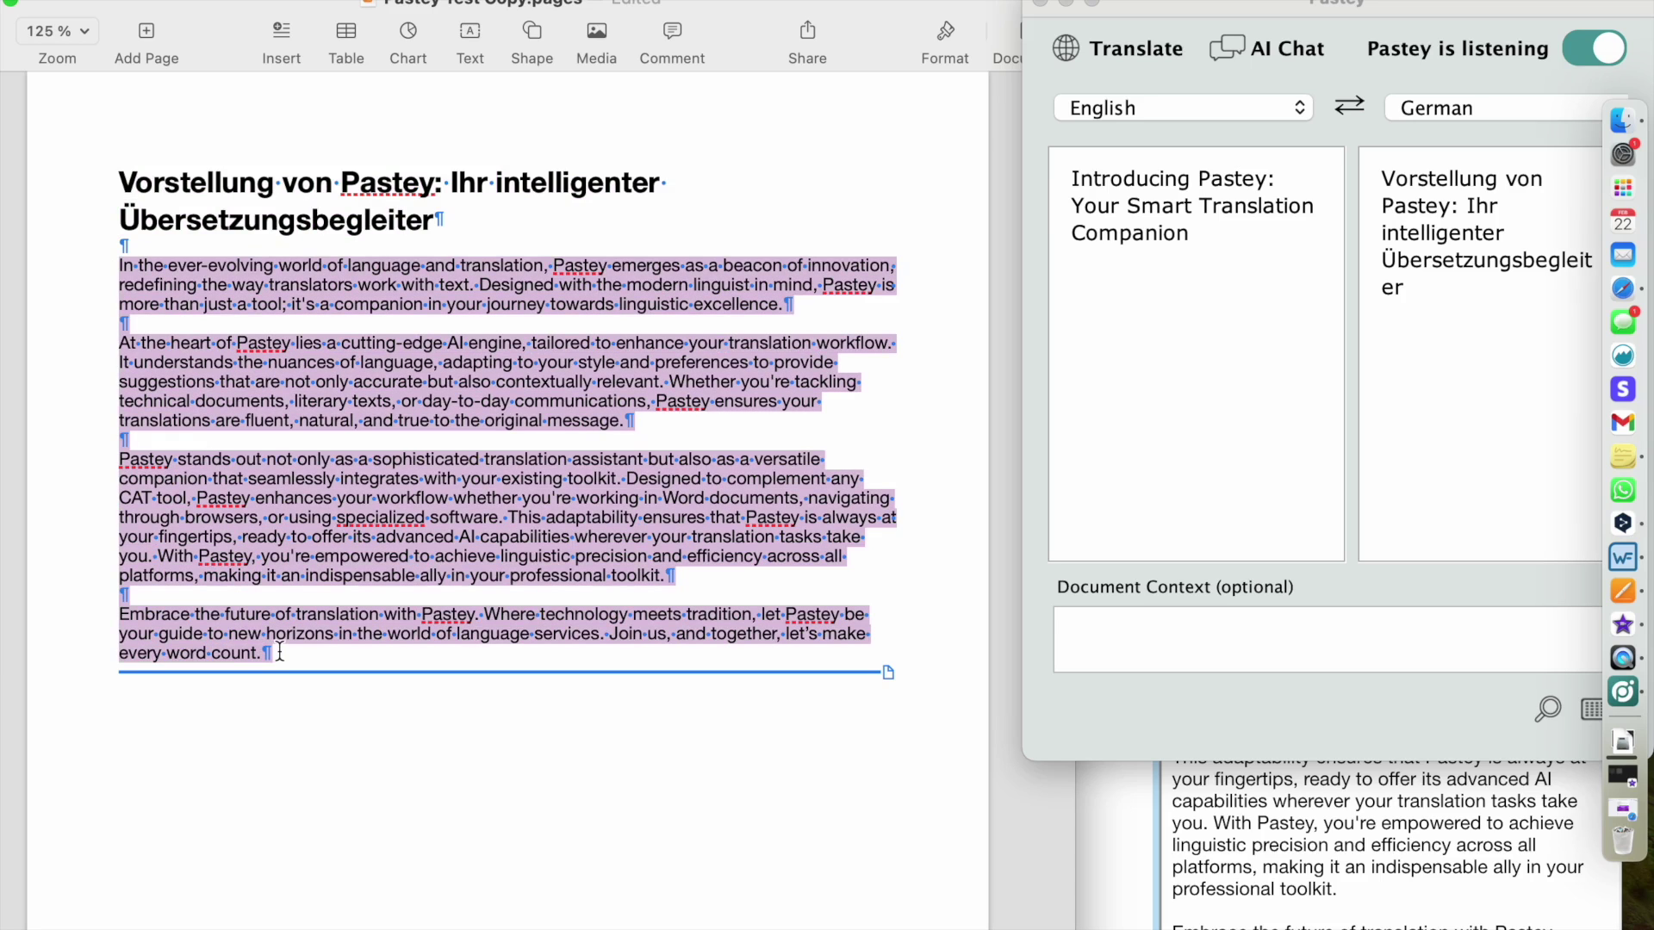
# - Send the four selected body paragraphs to Pastey and replace them with the German translation
pyautogui.press('super+c')
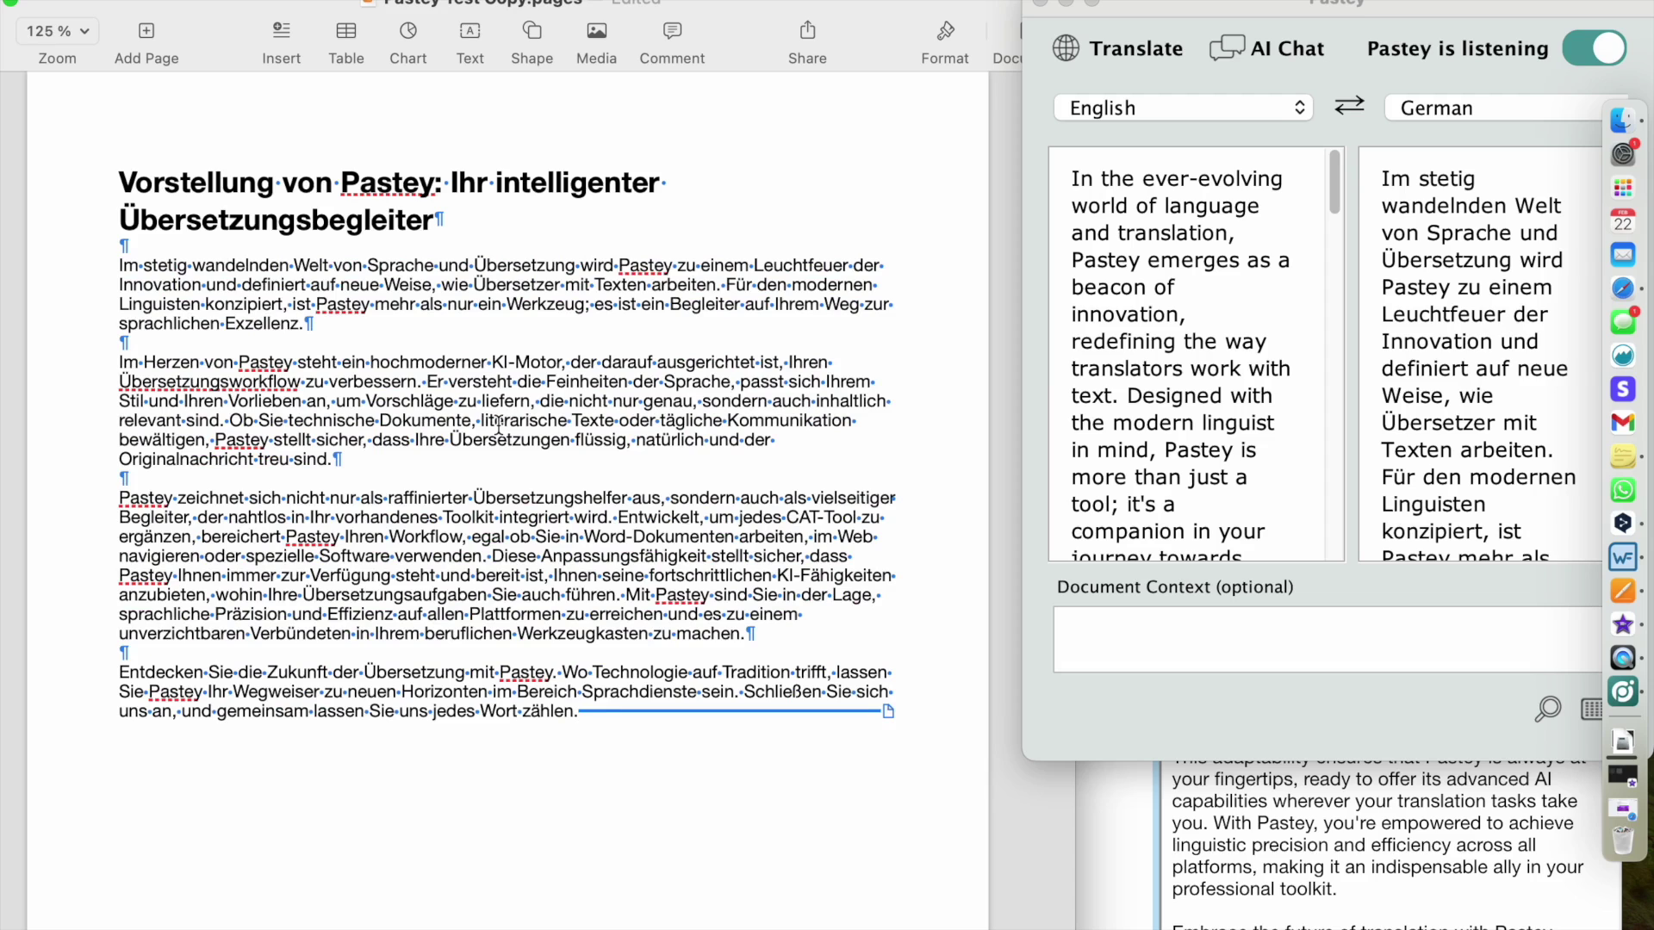
pyautogui.scroll(-10, 619, 404)
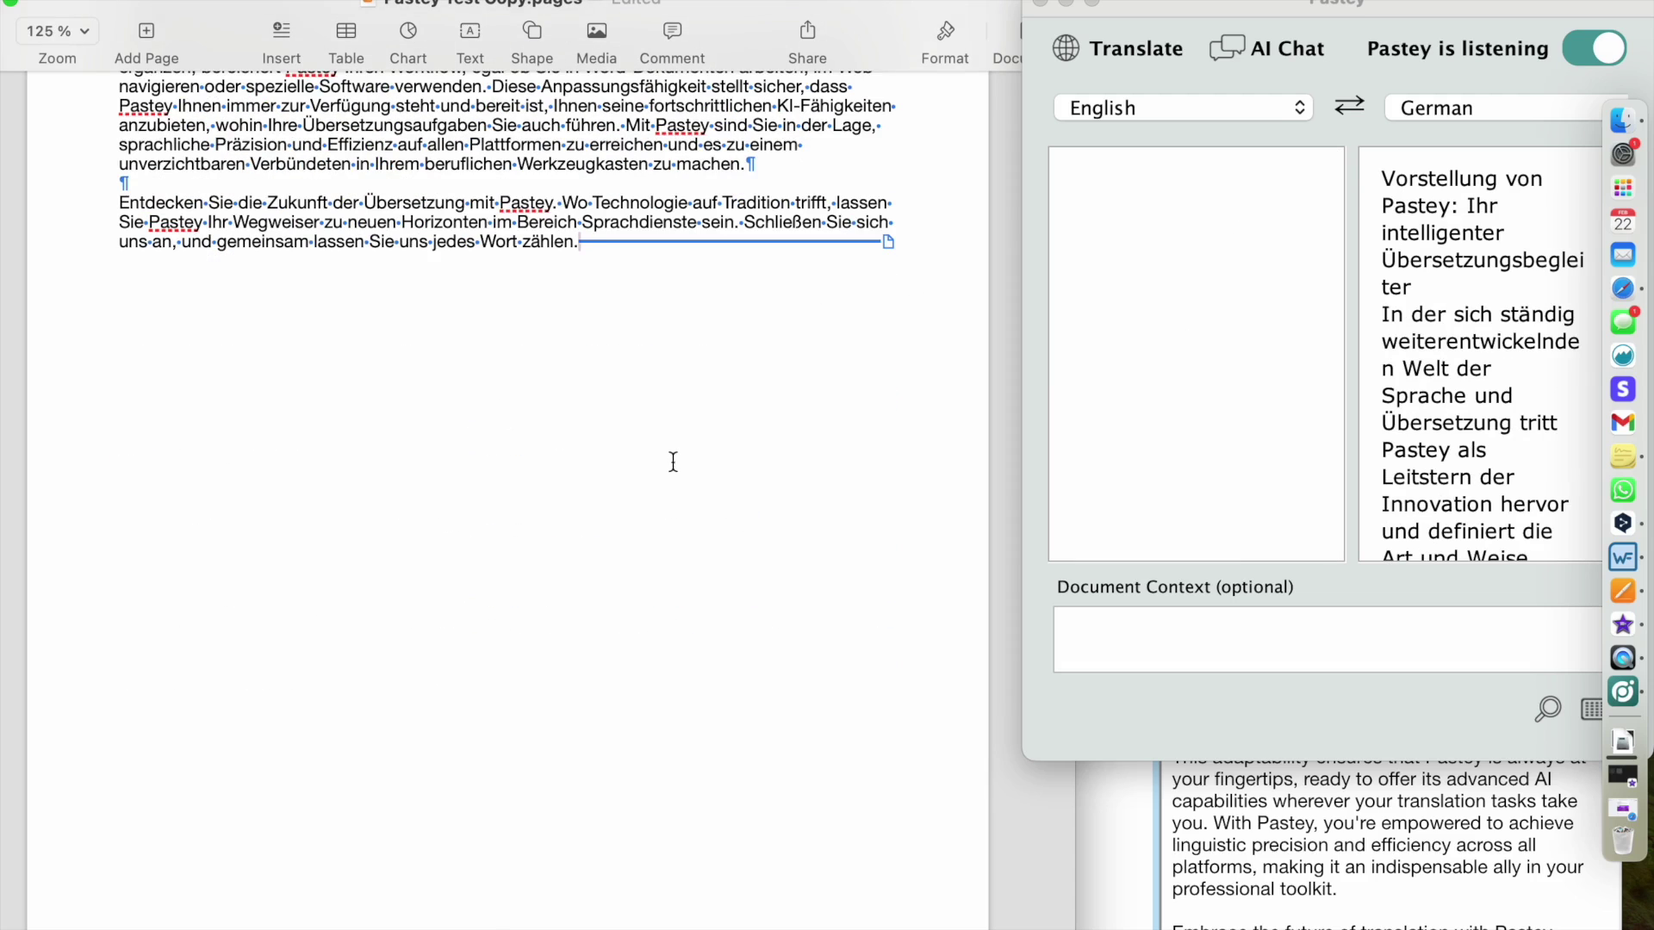
# - Pause Pastey and copy the table's column A English text into empty column B
pyautogui.click(1595, 50)
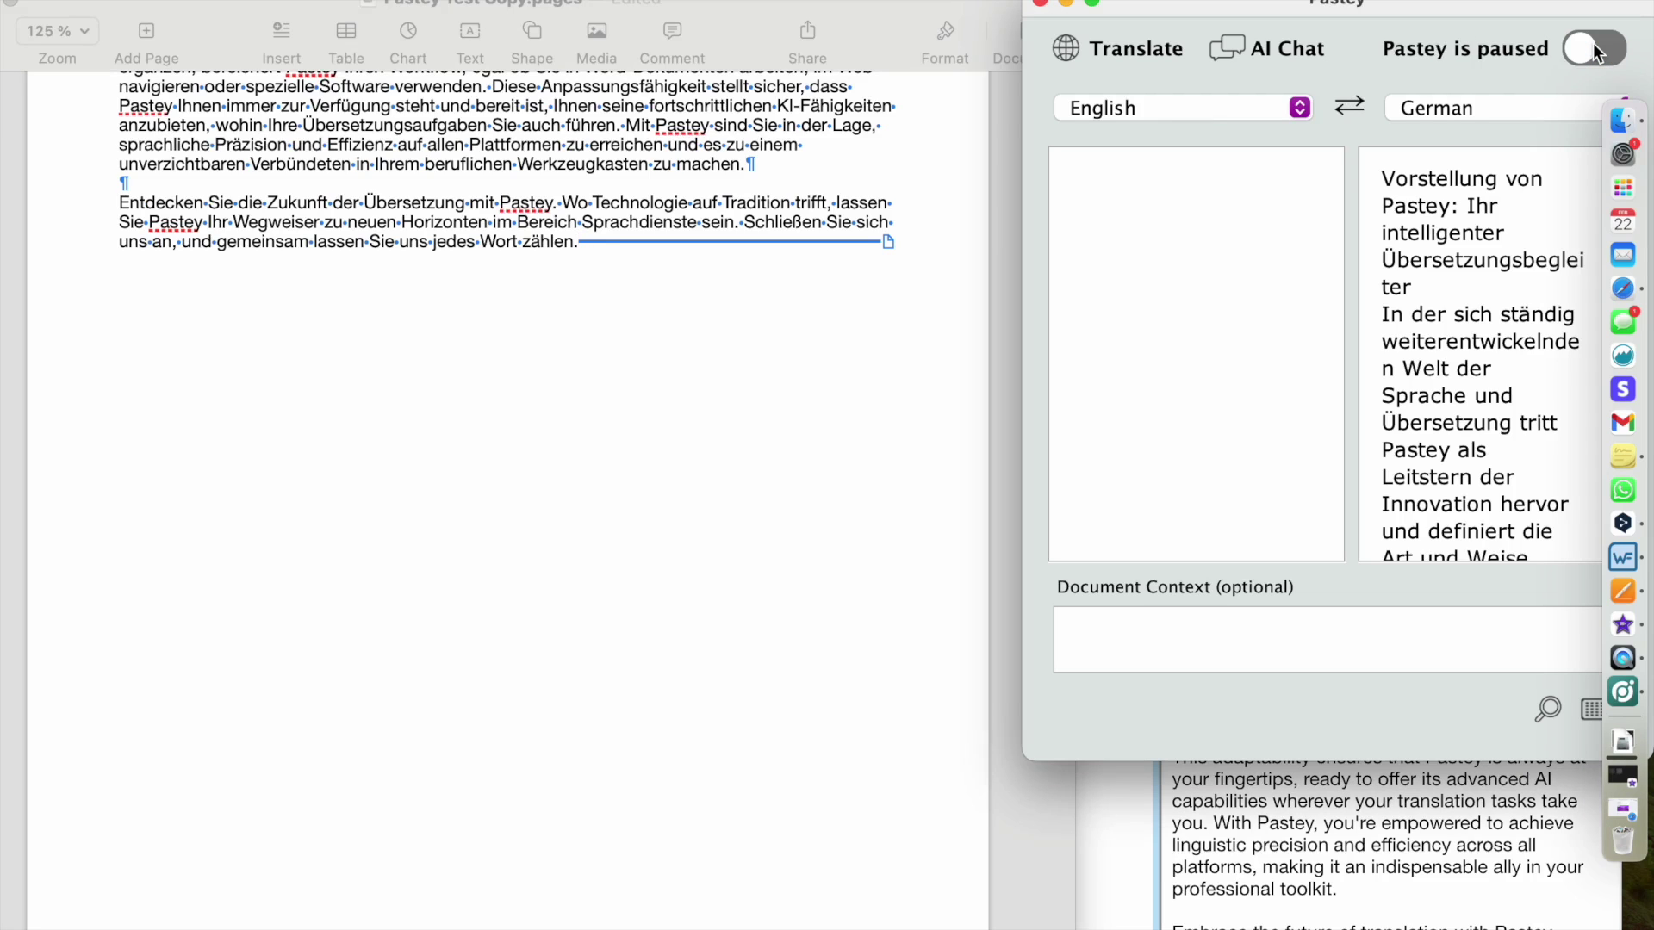
pyautogui.scroll(-10, 585, 436)
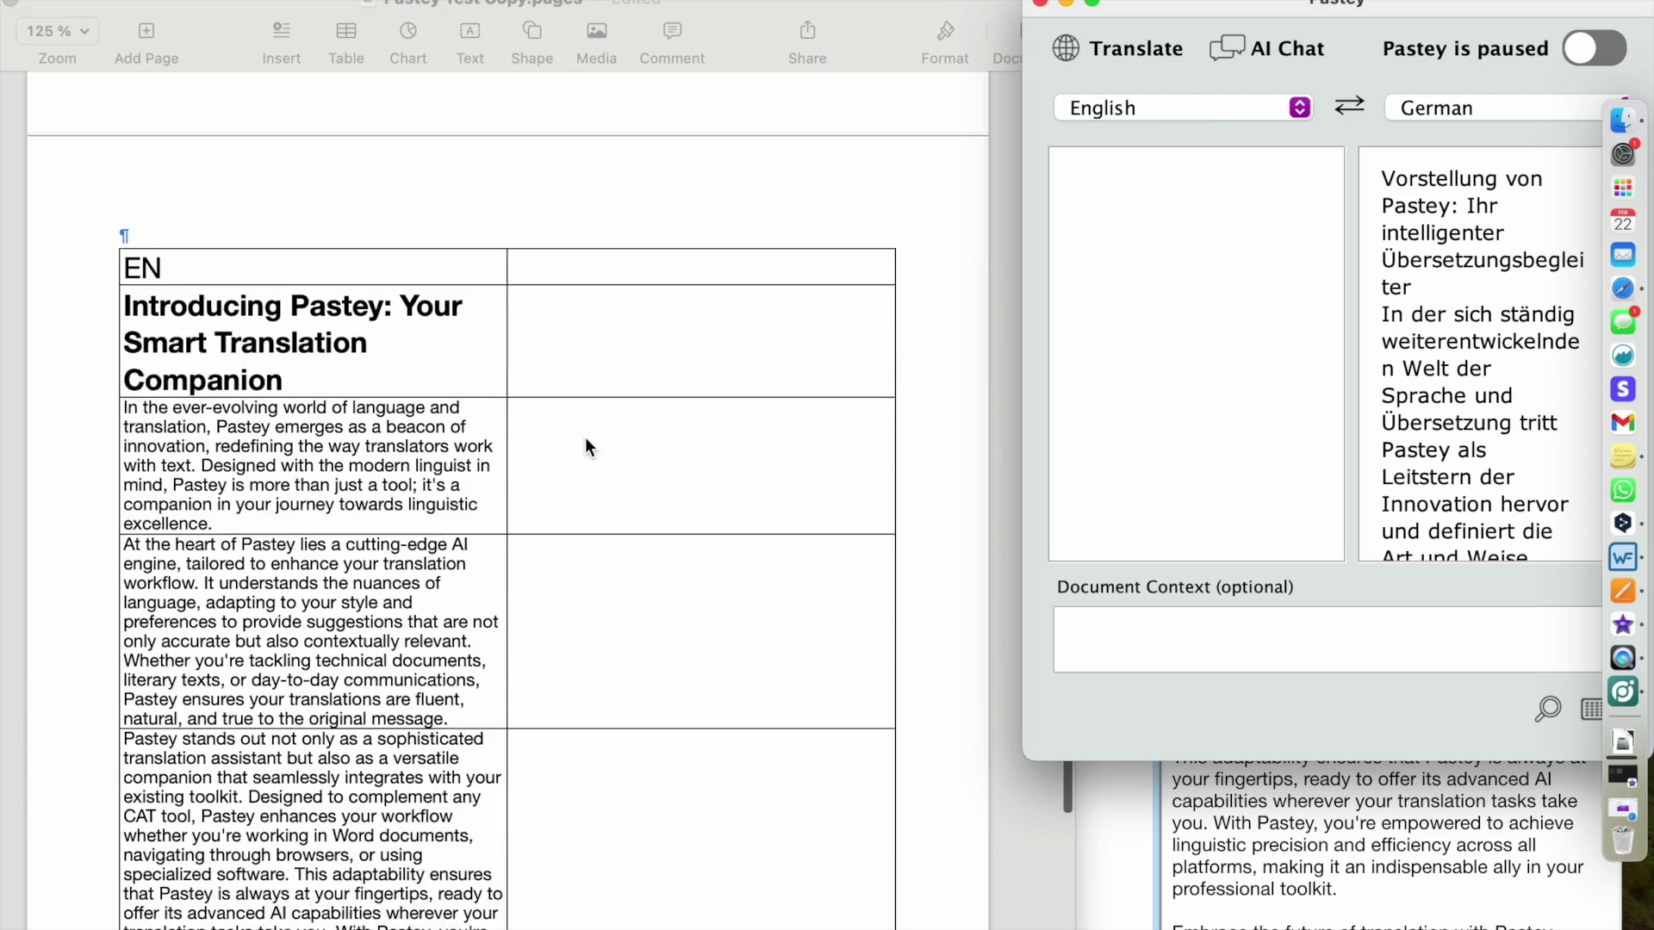
pyautogui.scroll(2, 586, 444)
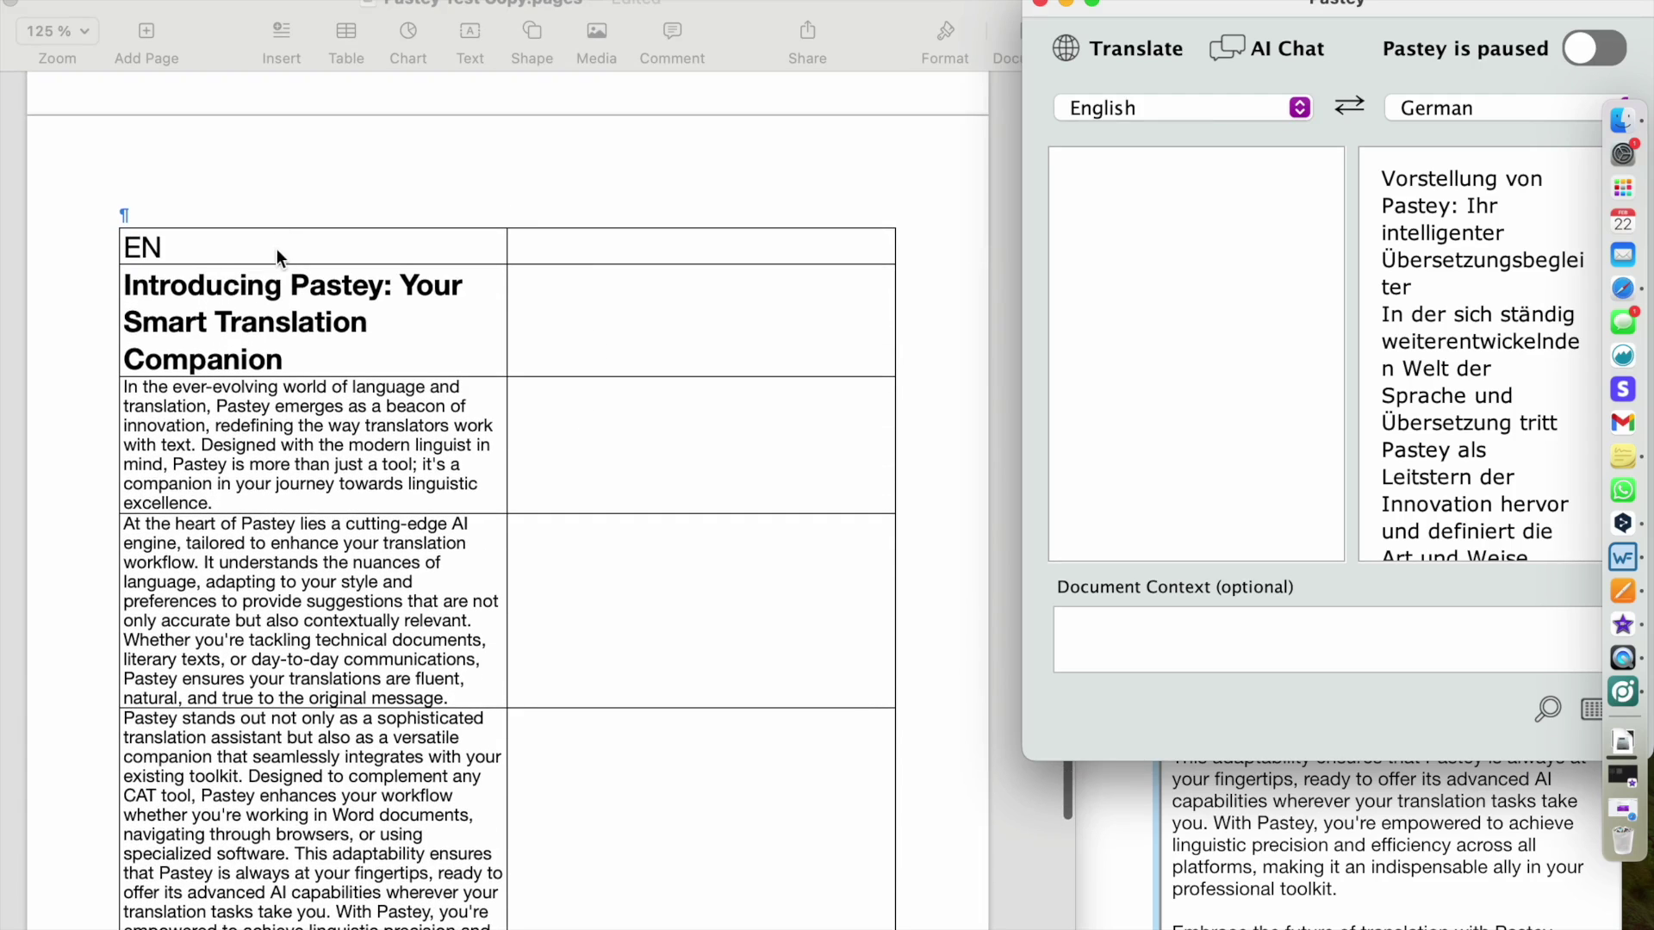
pyautogui.click(320, 297)
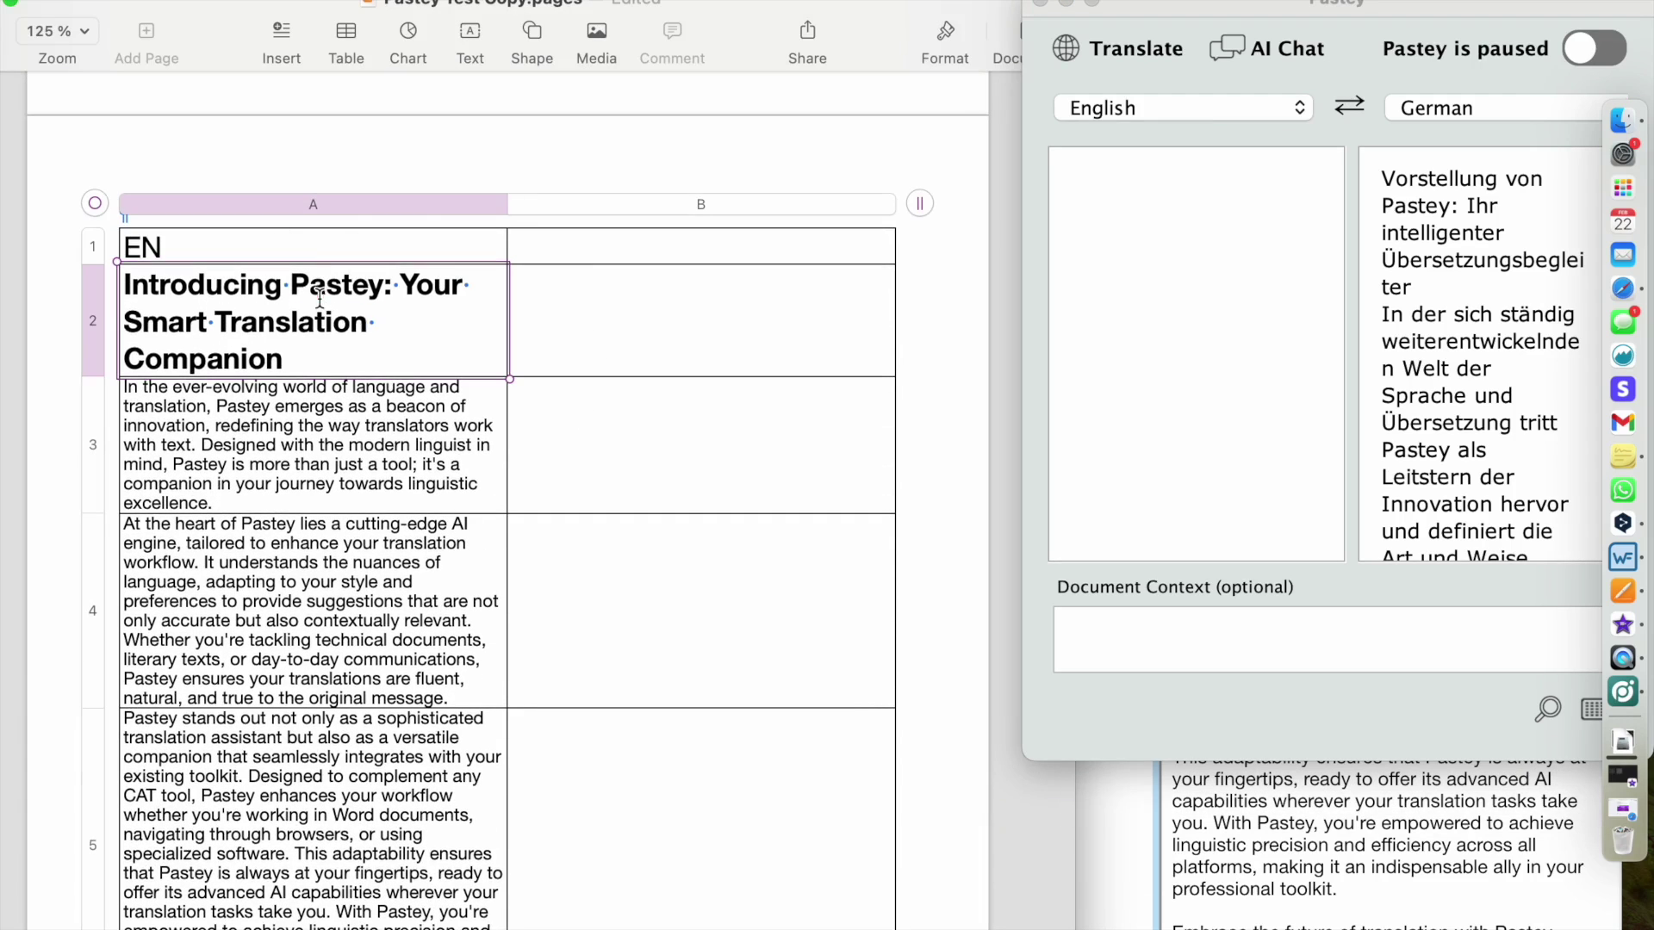
pyautogui.click(320, 298)
pyautogui.click(340, 205)
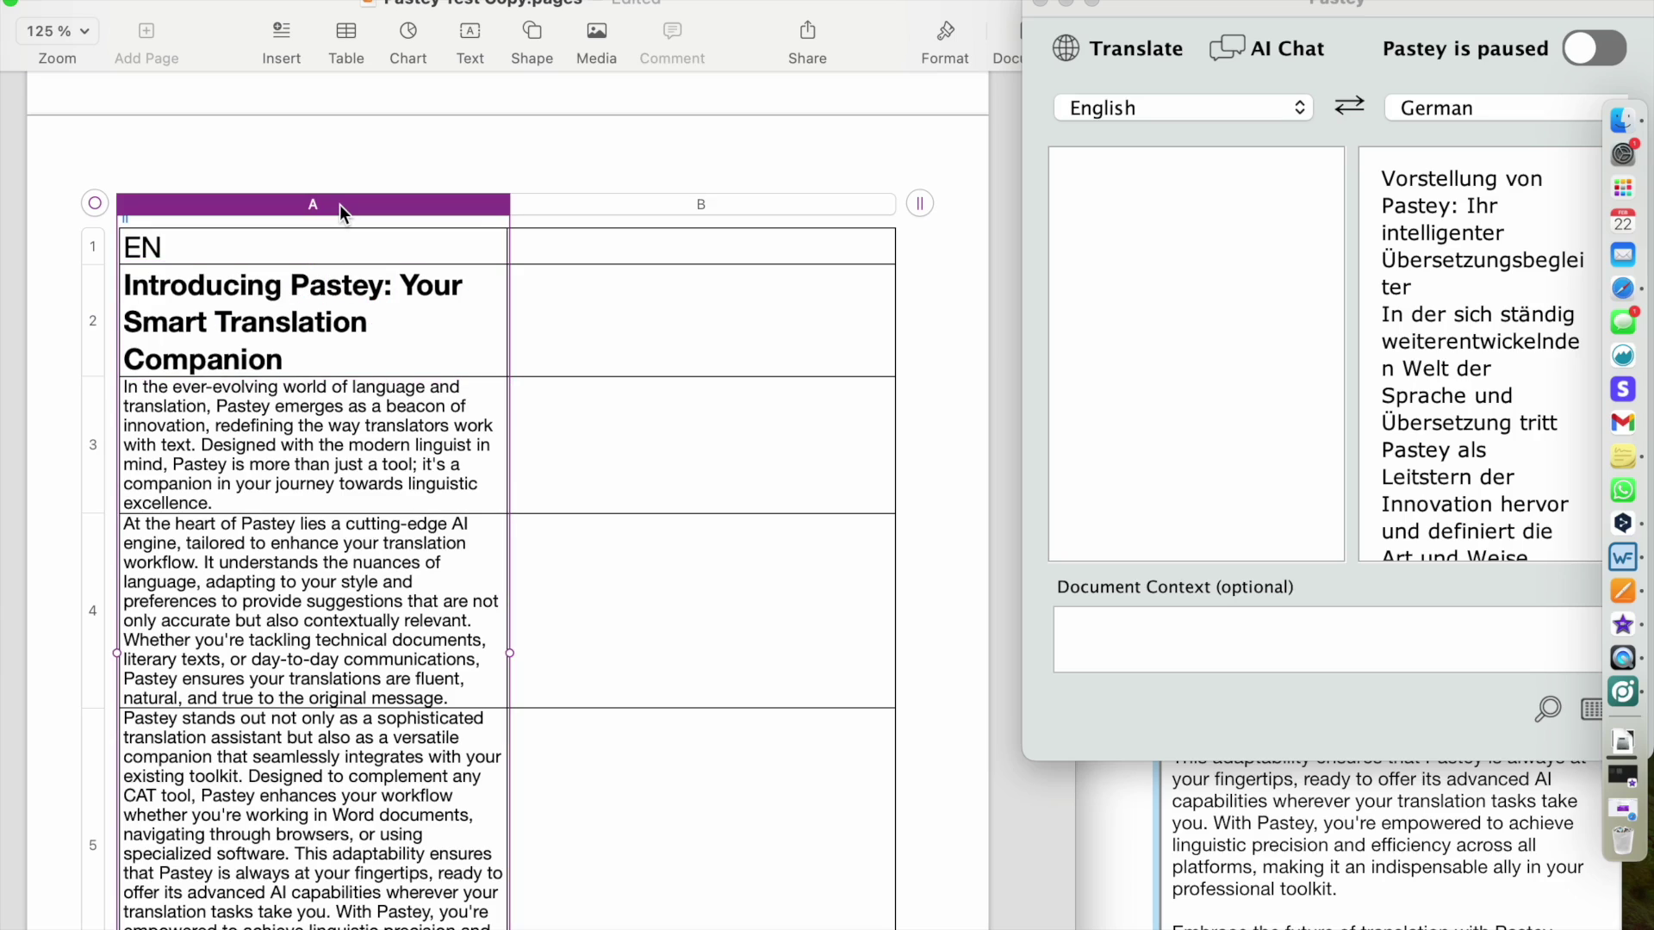
pyautogui.click(646, 207)
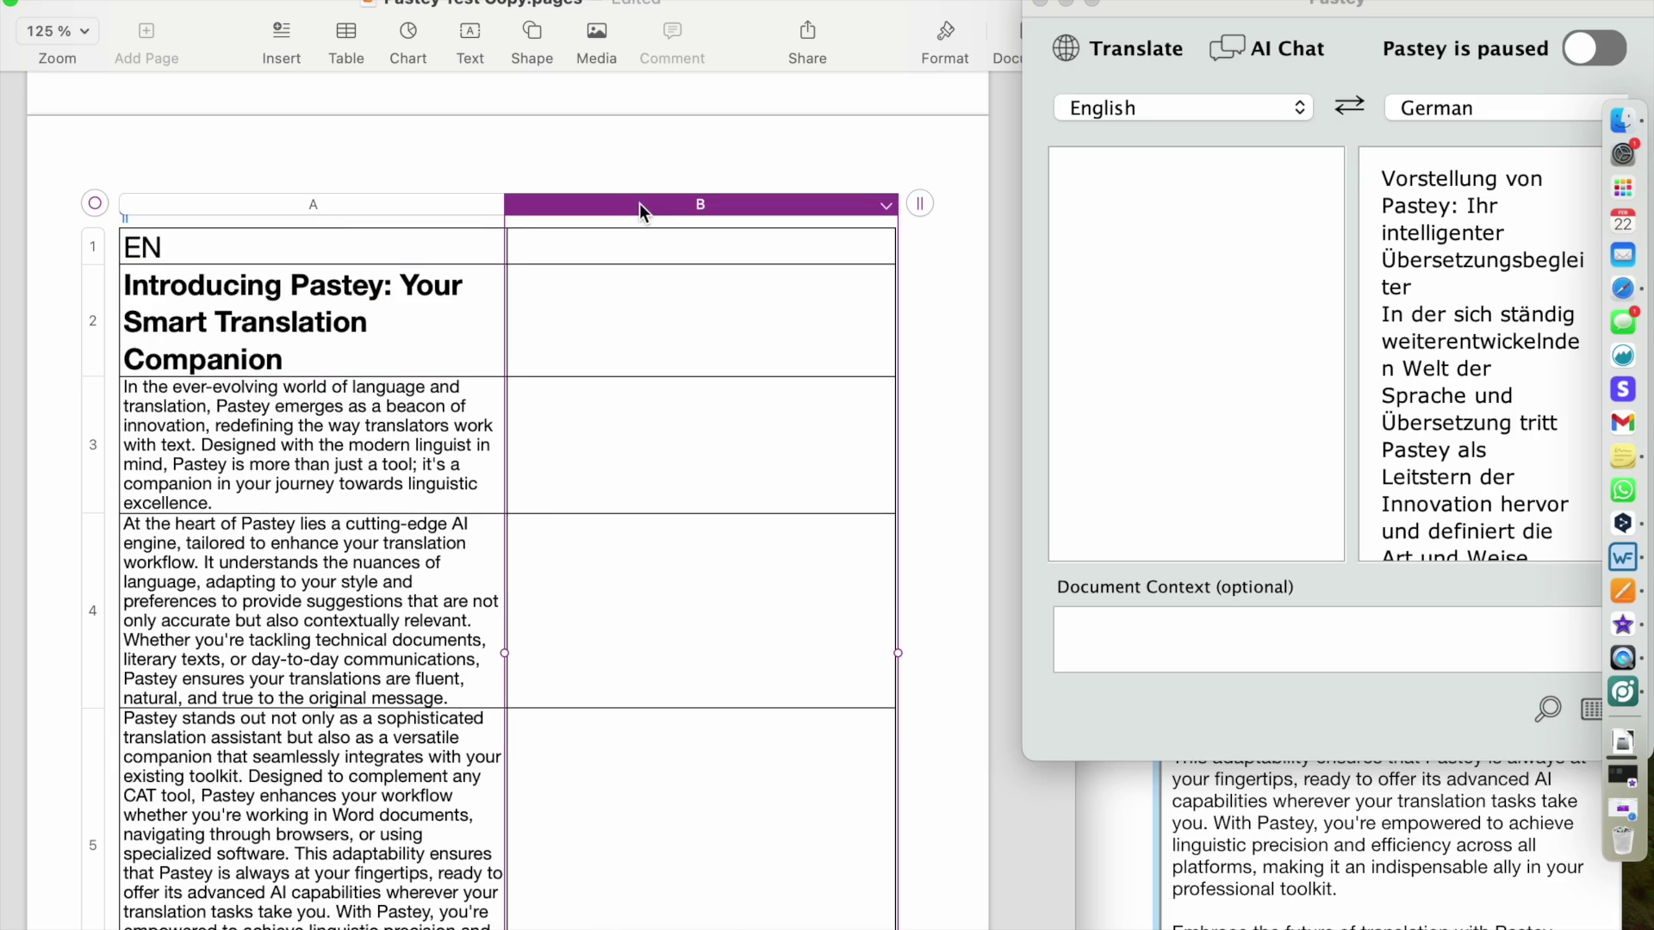
pyautogui.press('super+v')
# - Change cell B1's heading from EN to DE and resume Pastey's automatic translation
pyautogui.click(520, 247)
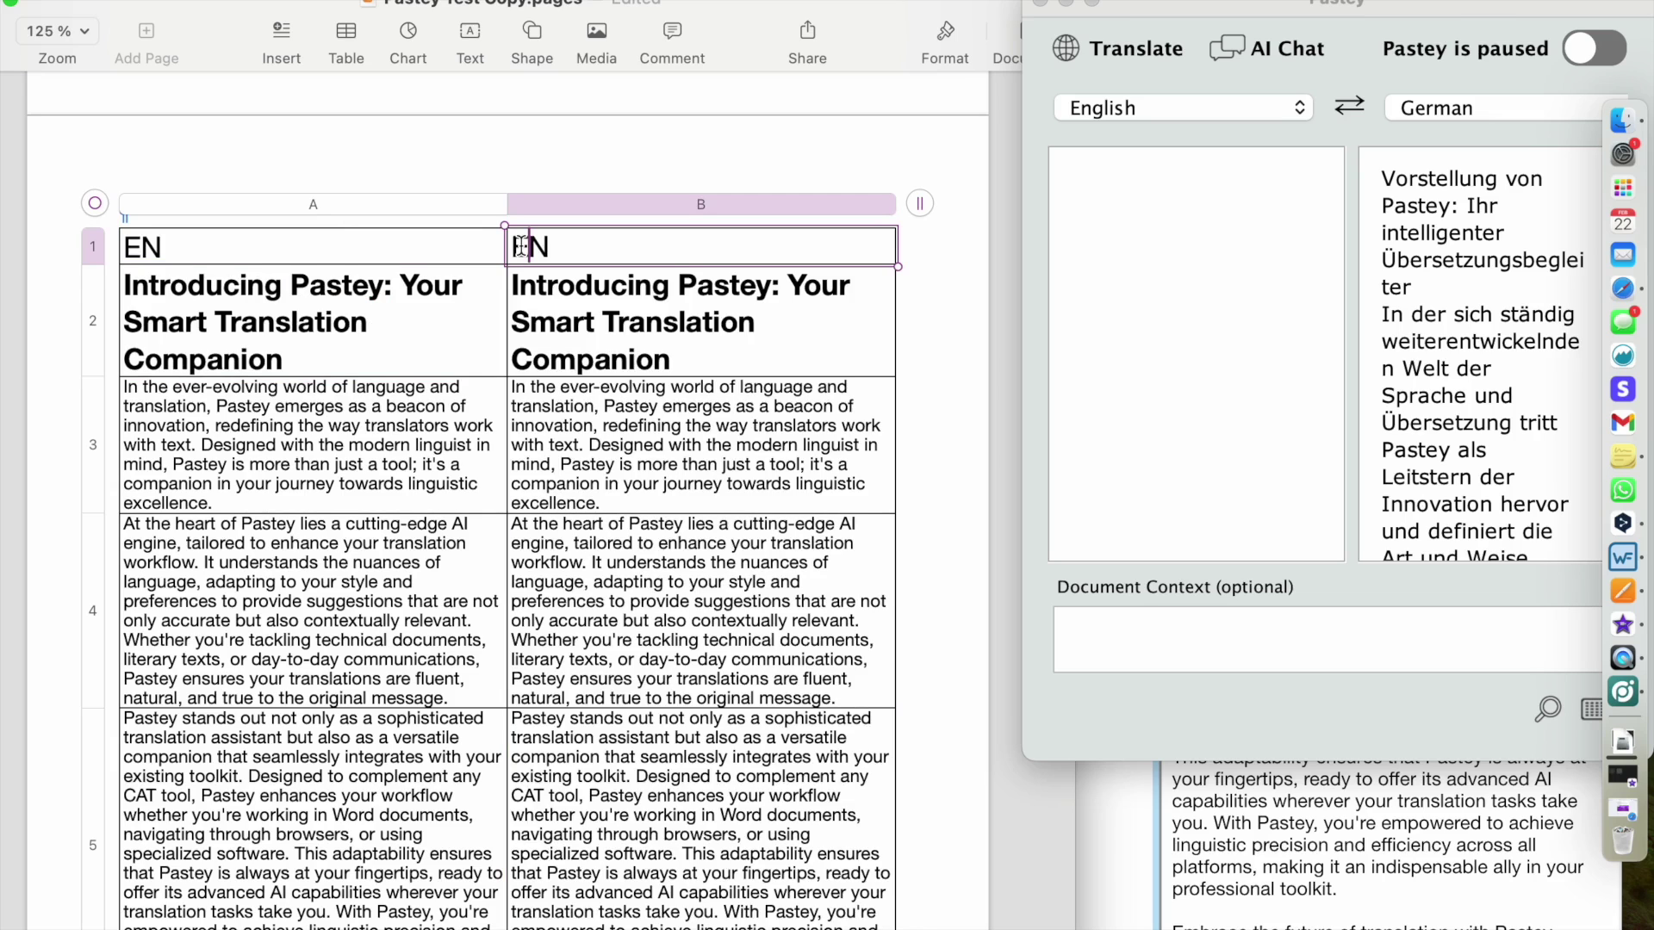
pyautogui.doubleClick(520, 247)
pyautogui.write('DE')
pyautogui.click(591, 332)
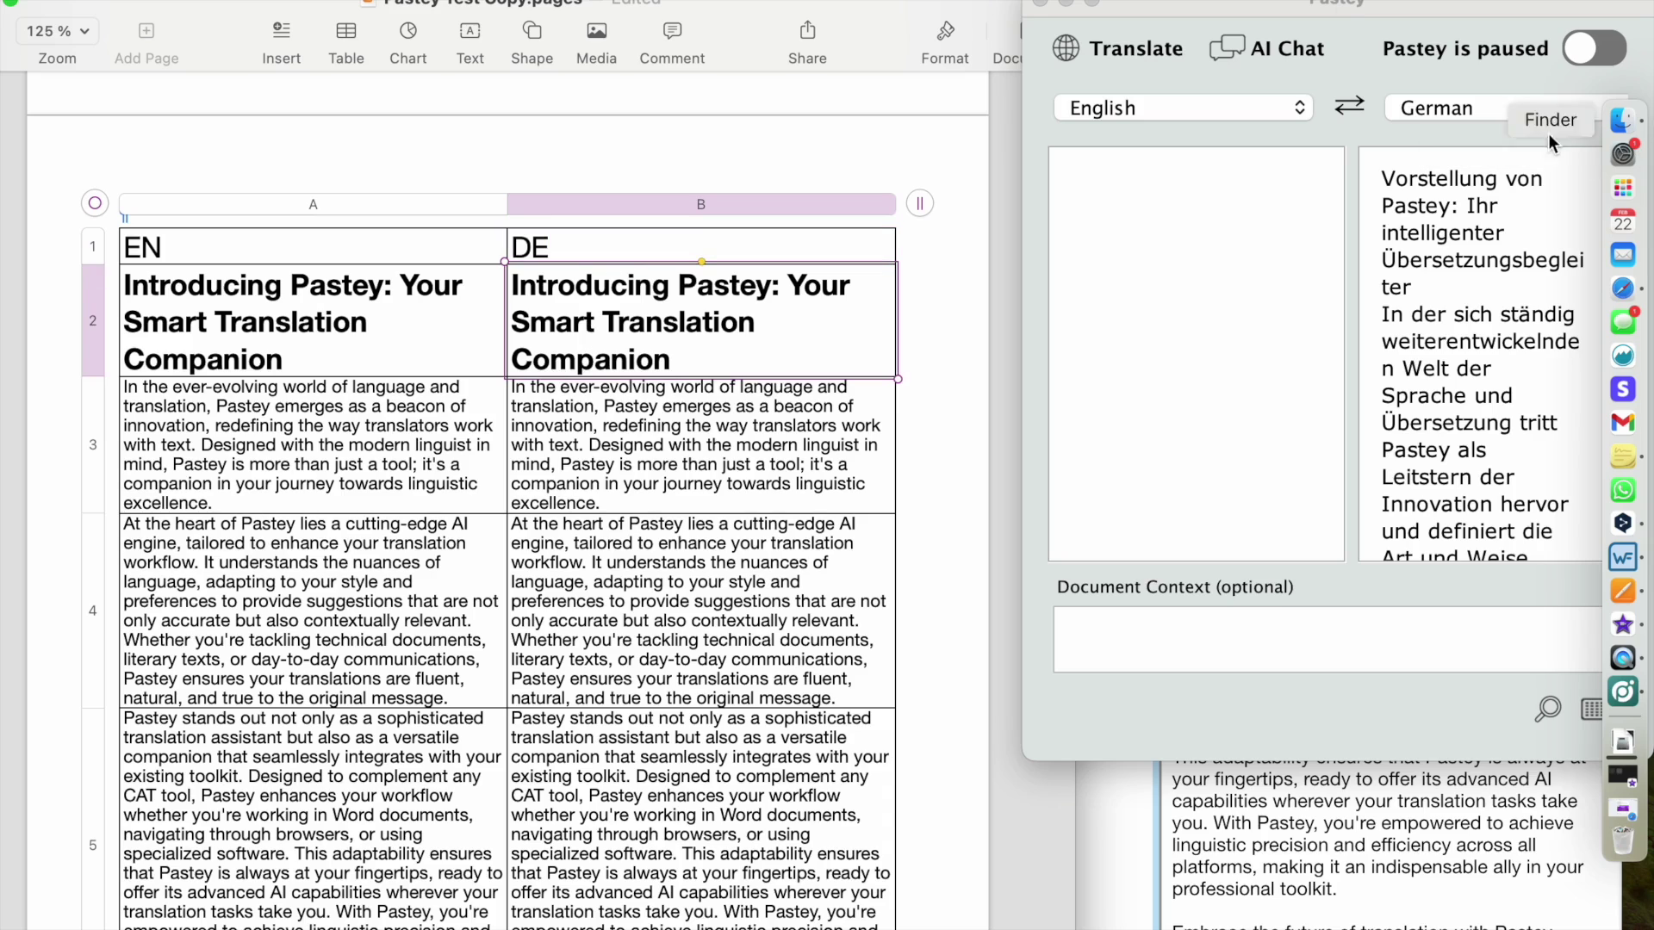
pyautogui.click(1589, 50)
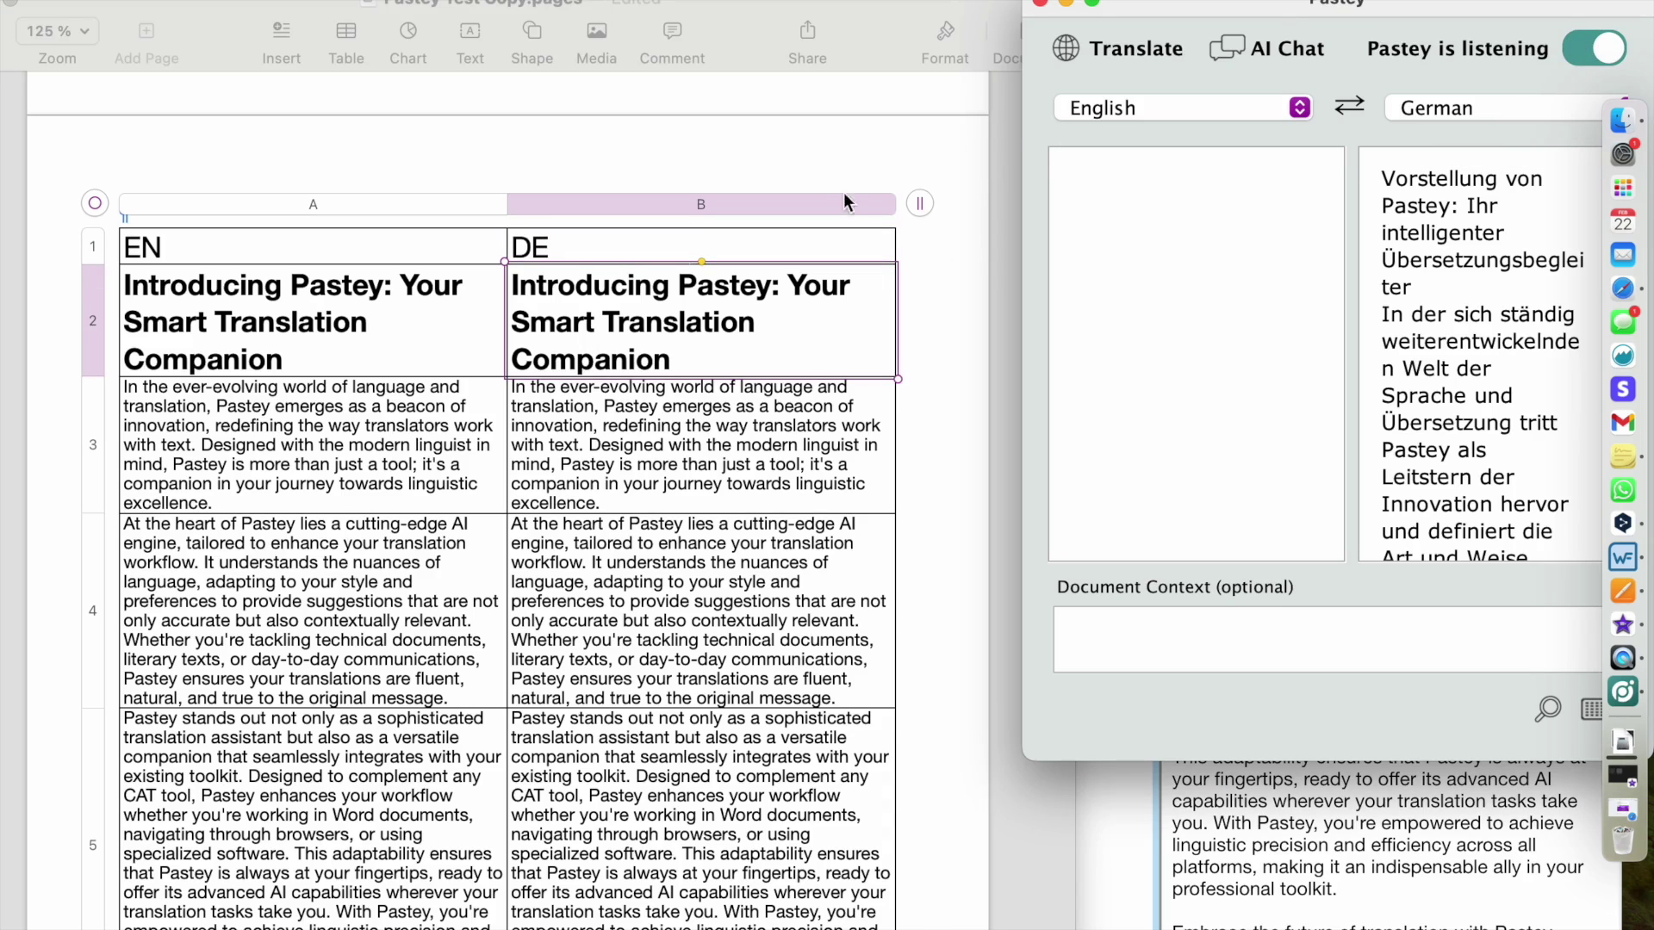
# - Copy the English heading in cell B2 for Pastey to translate into German
pyautogui.click(589, 314)
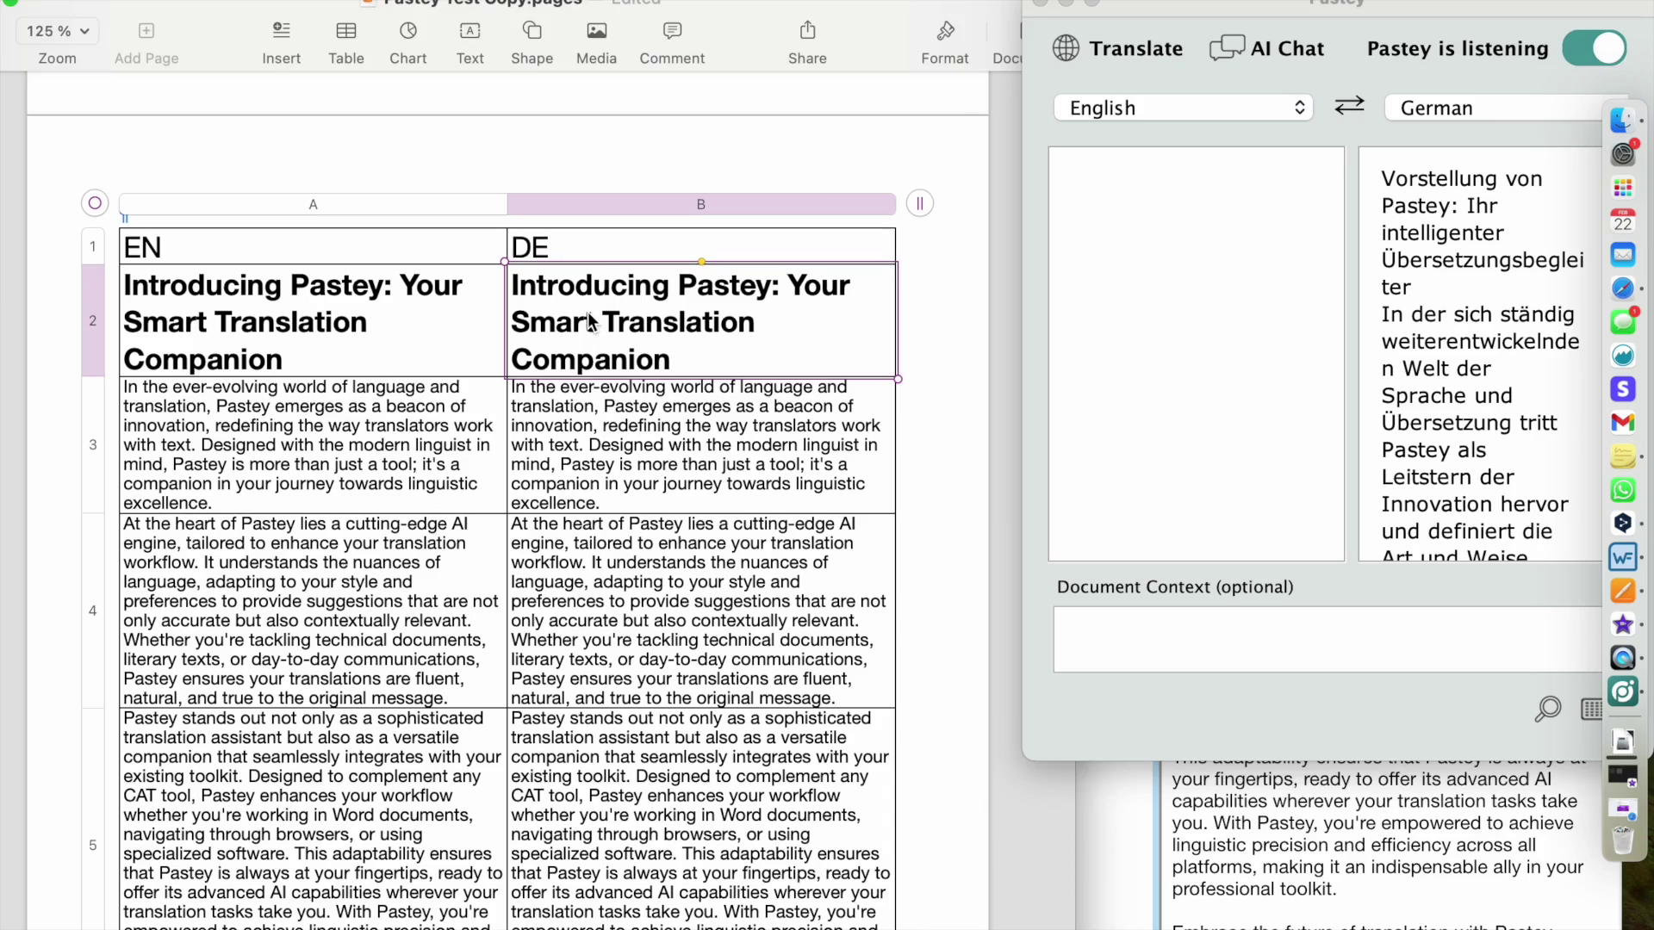
pyautogui.doubleClick(588, 314)
pyautogui.tripleClick(589, 312)
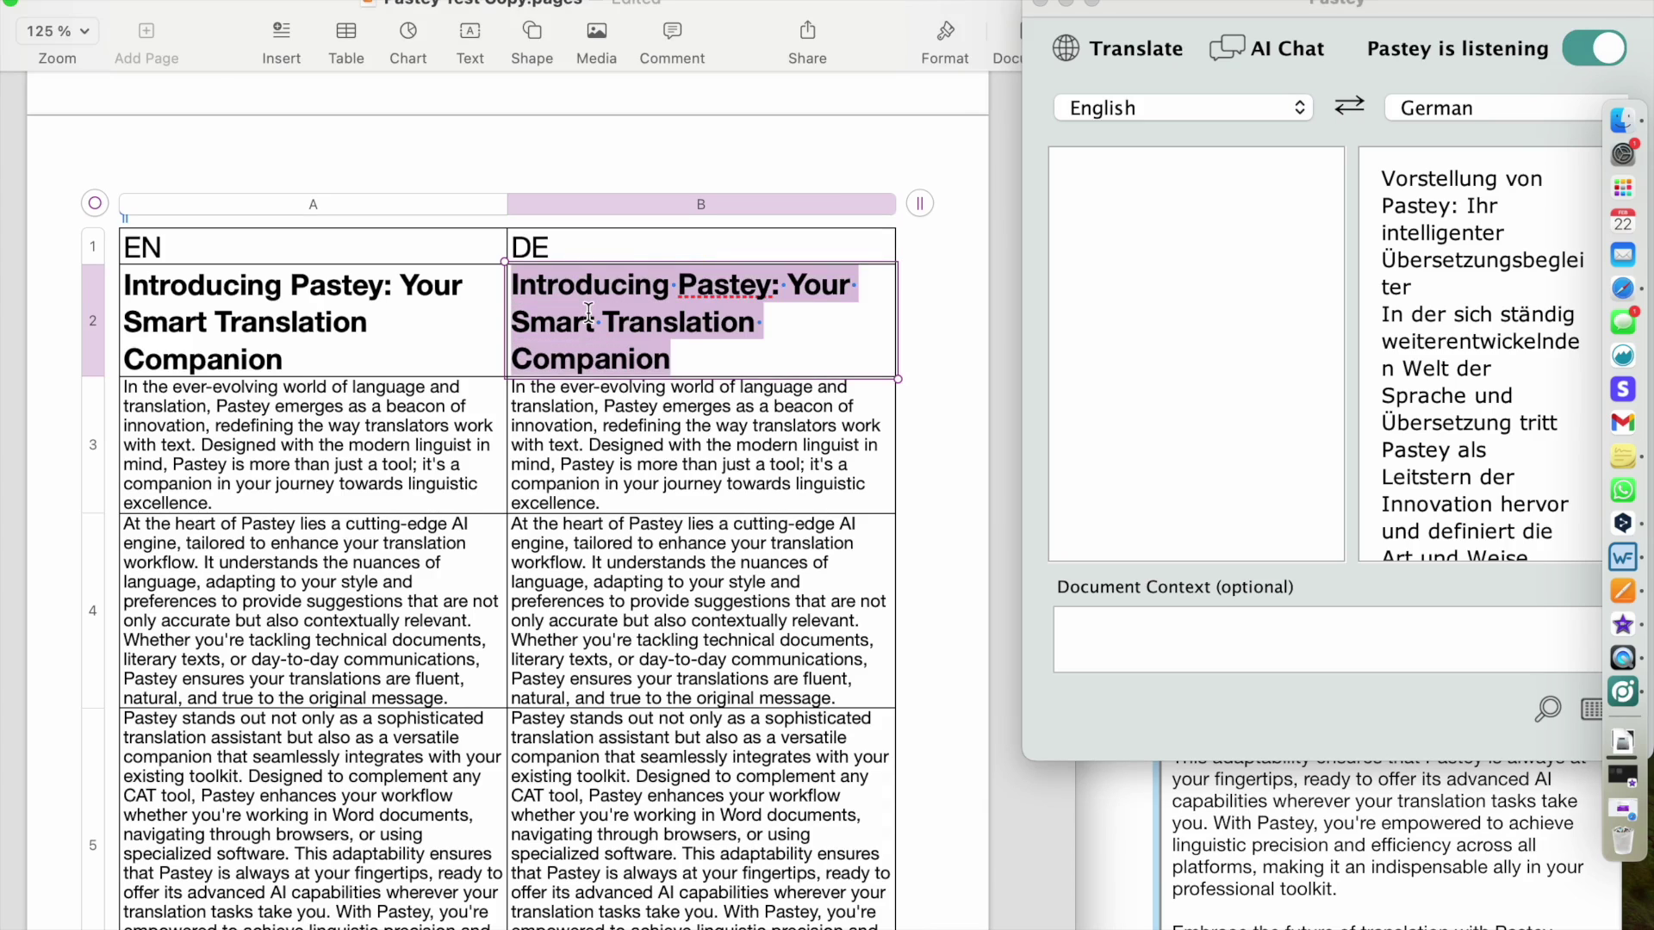
pyautogui.press('super+c')
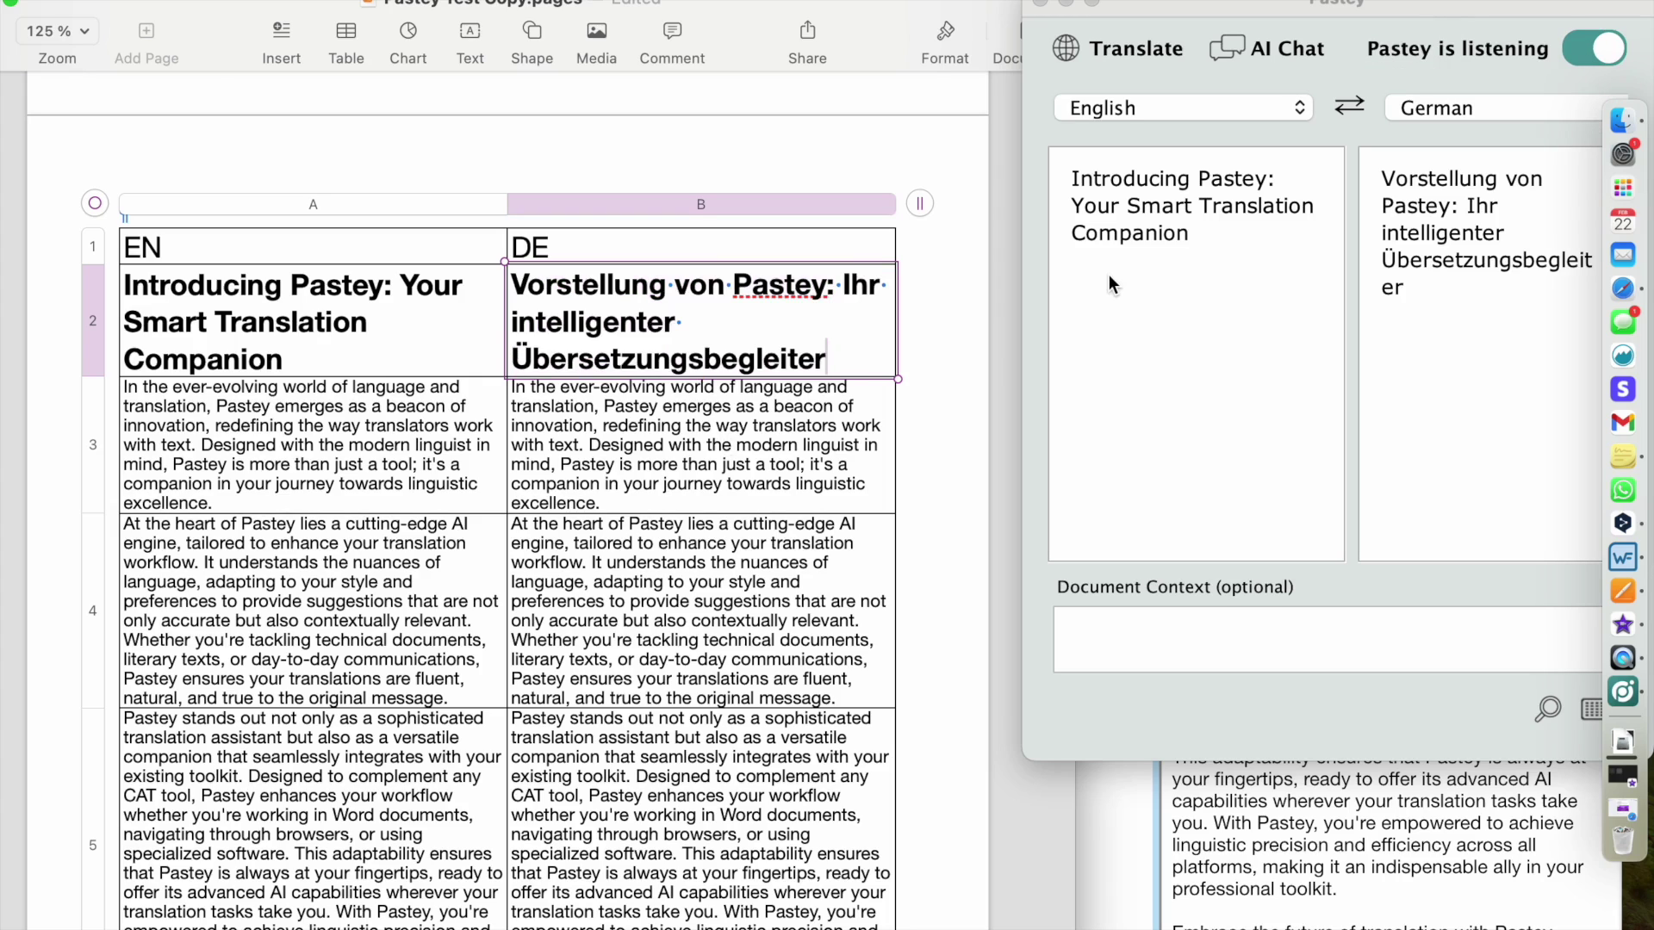
# - Replace cell B3's English paragraph with Pastey's German translation
pyautogui.doubleClick(571, 427)
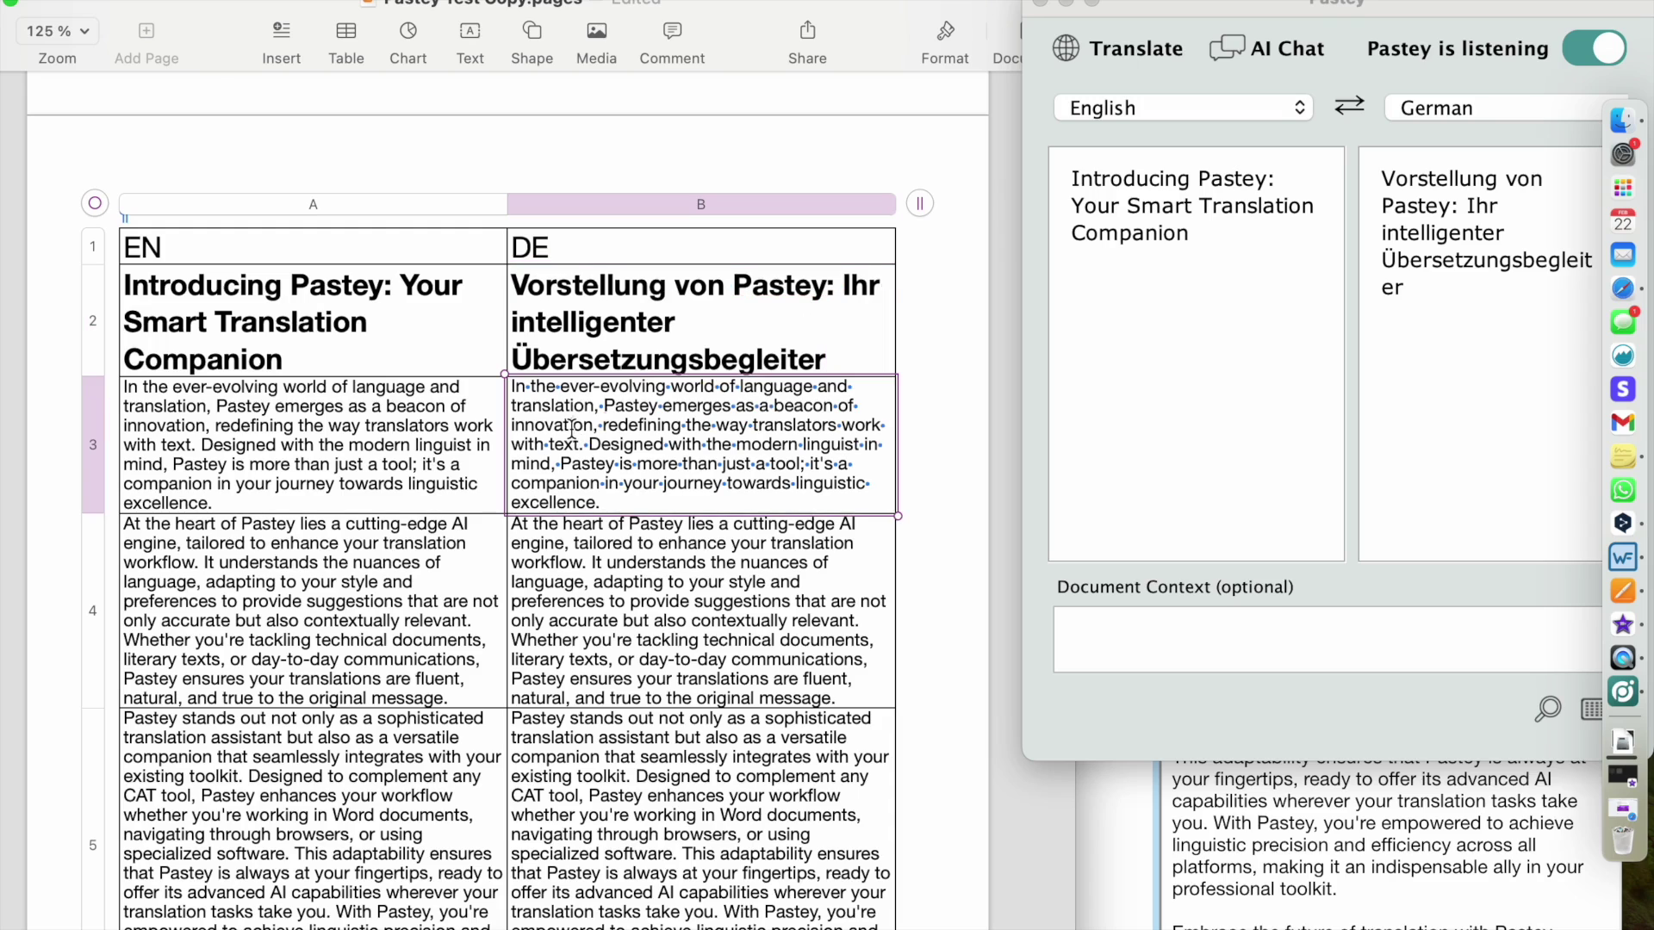
pyautogui.press('super+a')
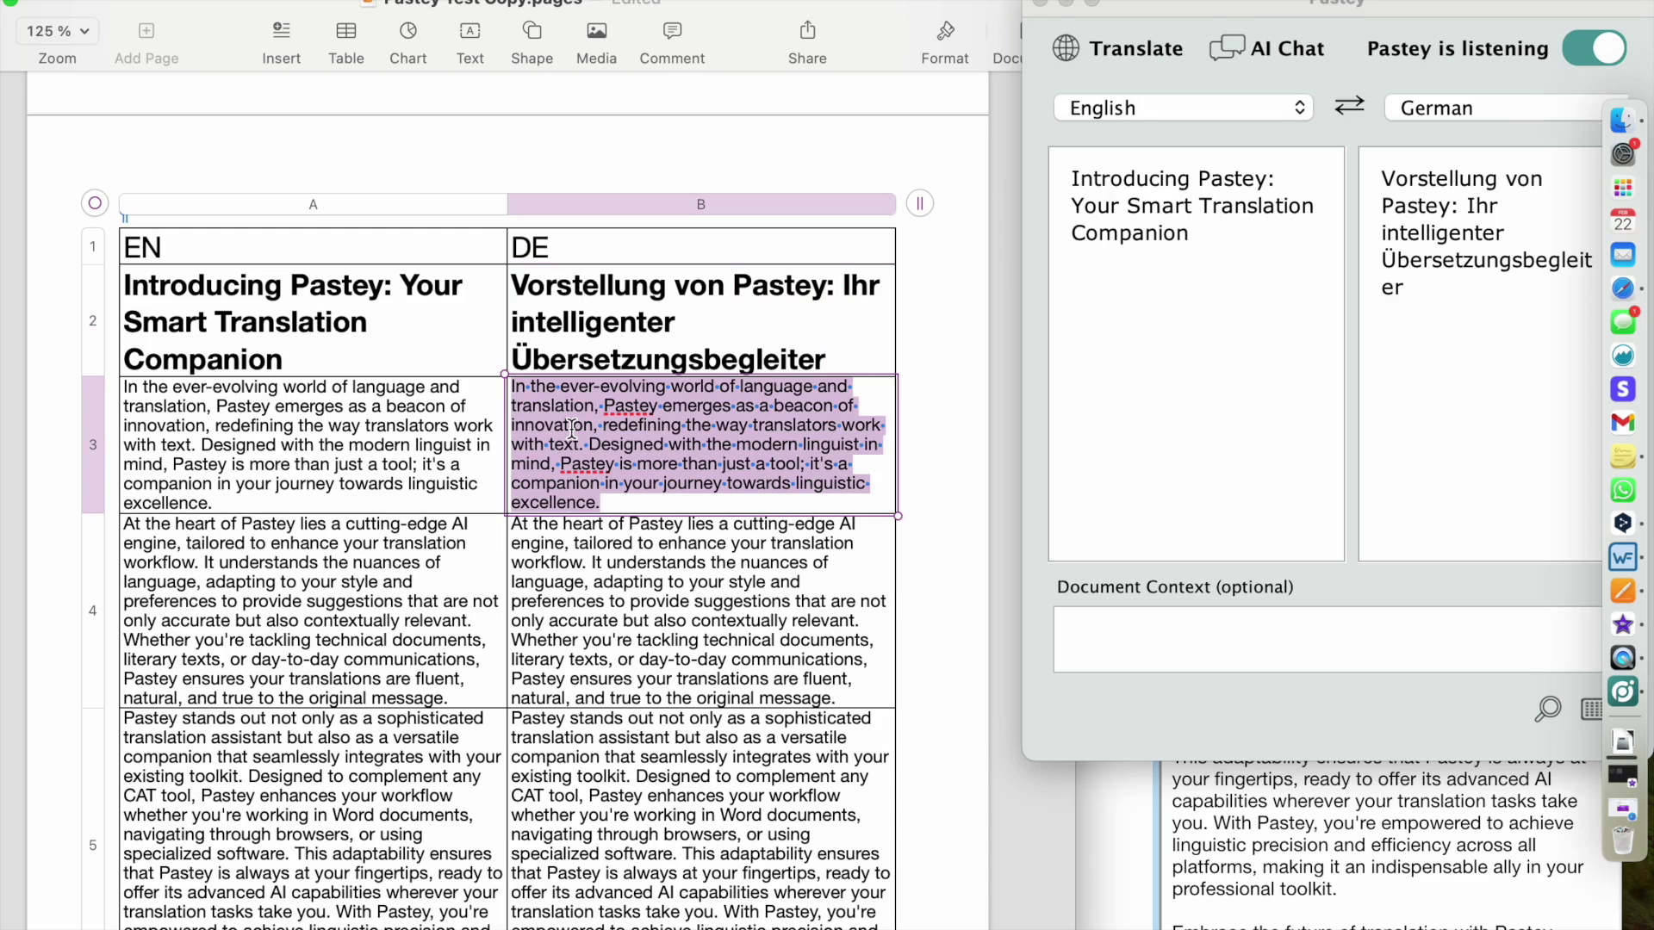
pyautogui.press('super+c')
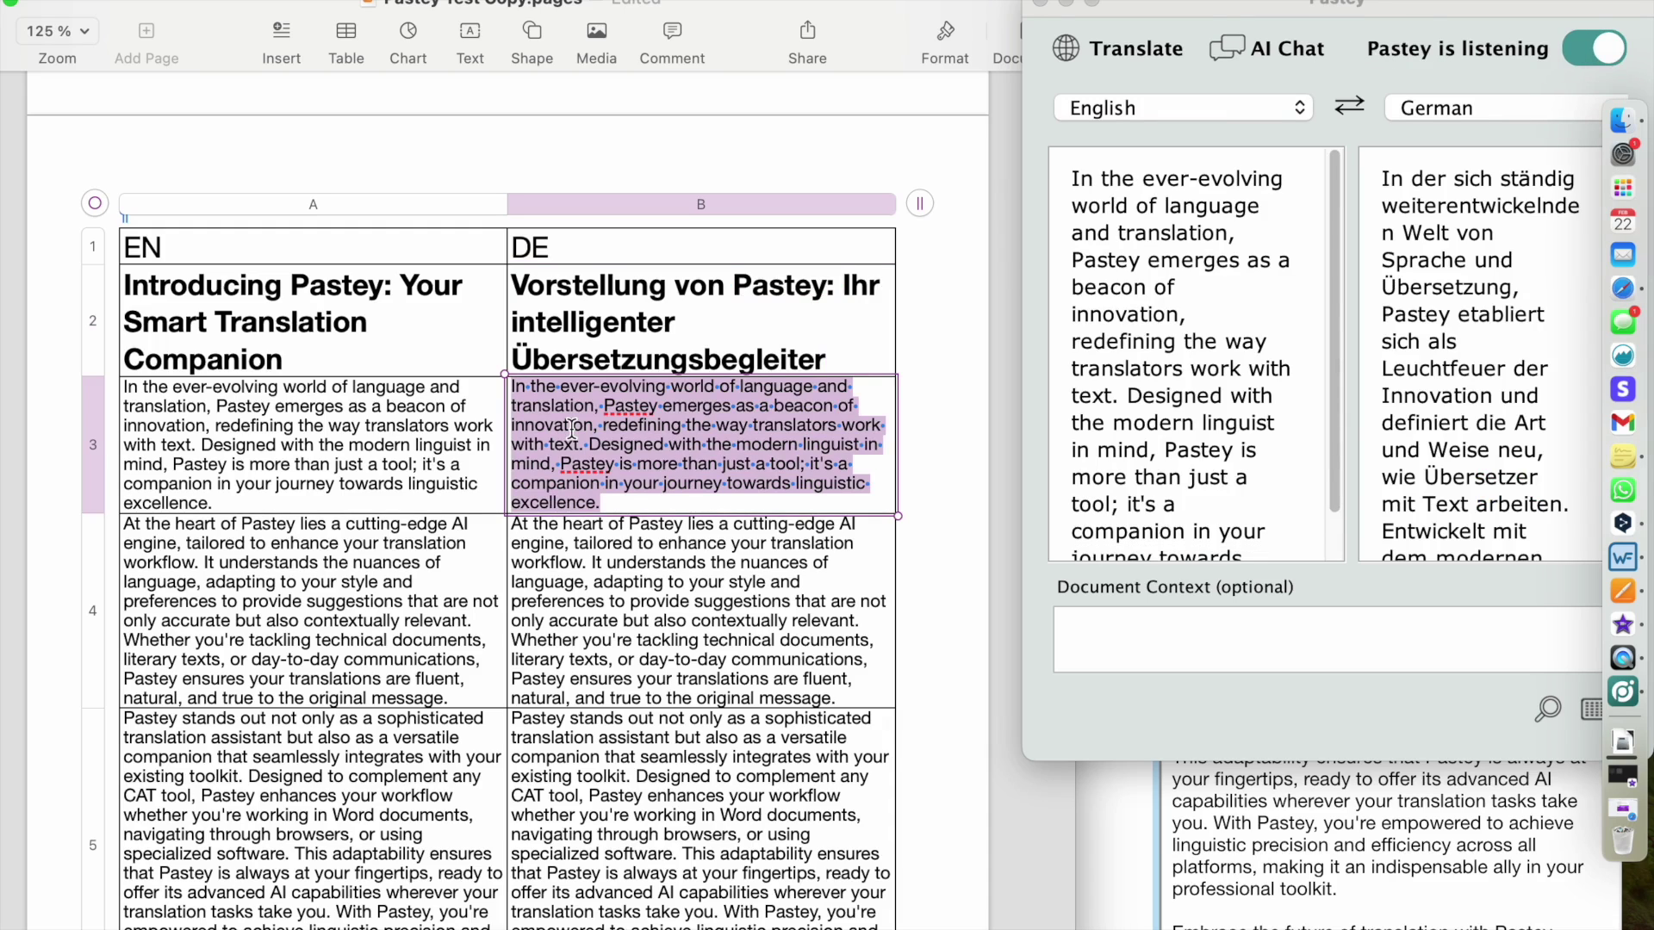
pyautogui.press('super+v')
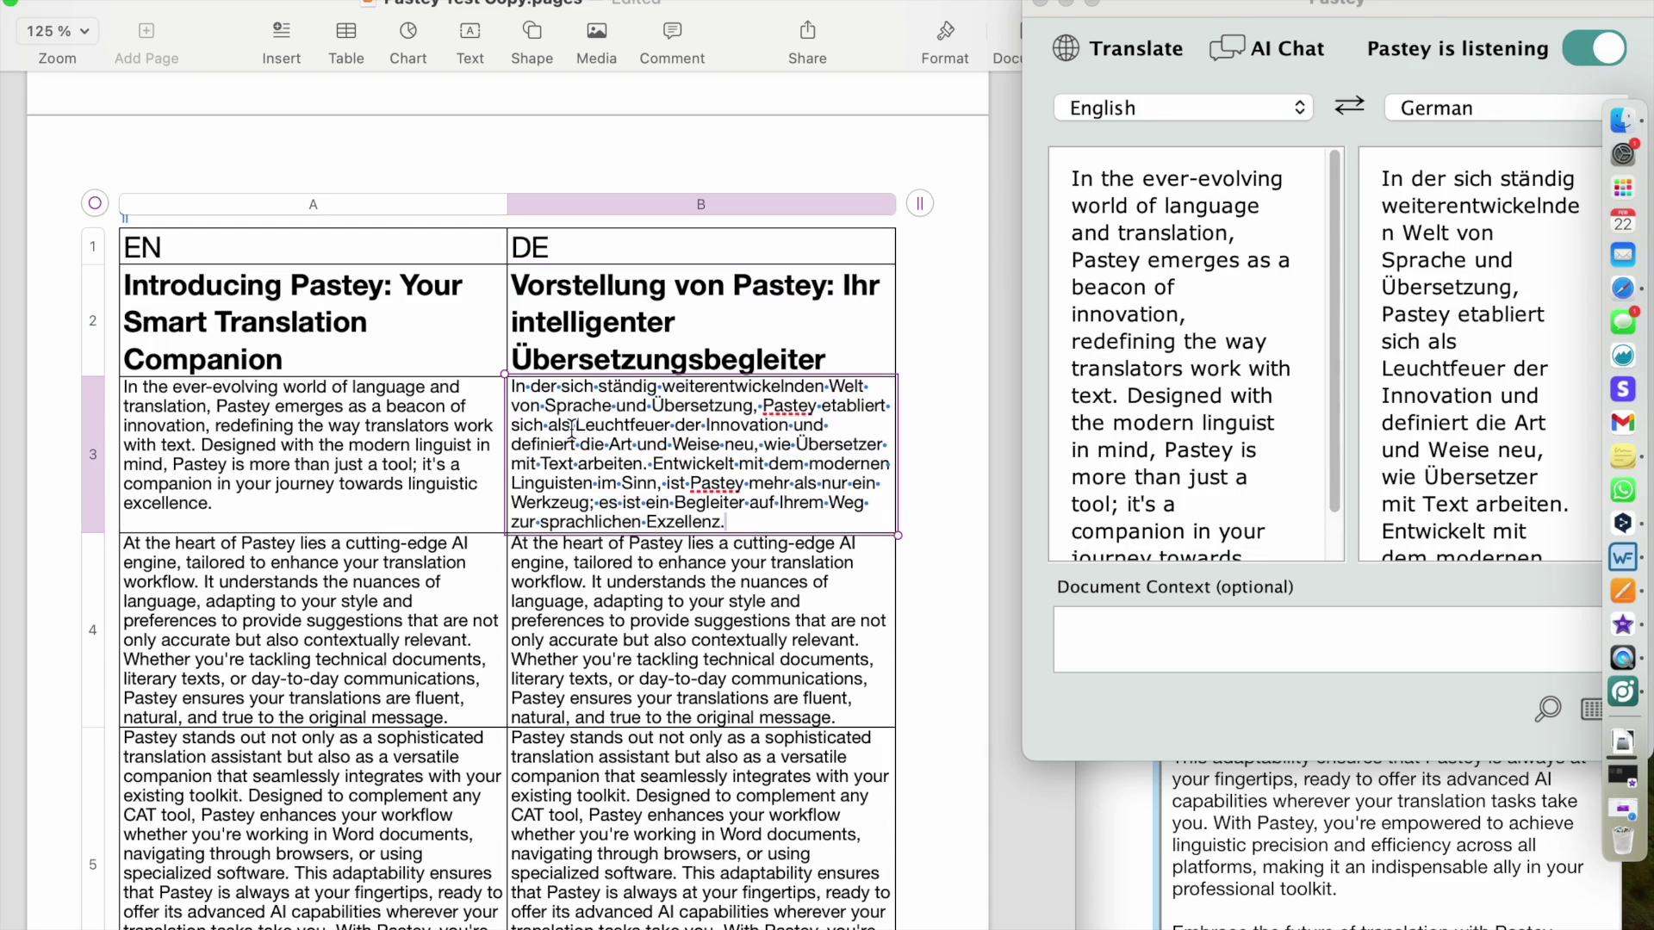
pyautogui.scroll(-5, 581, 551)
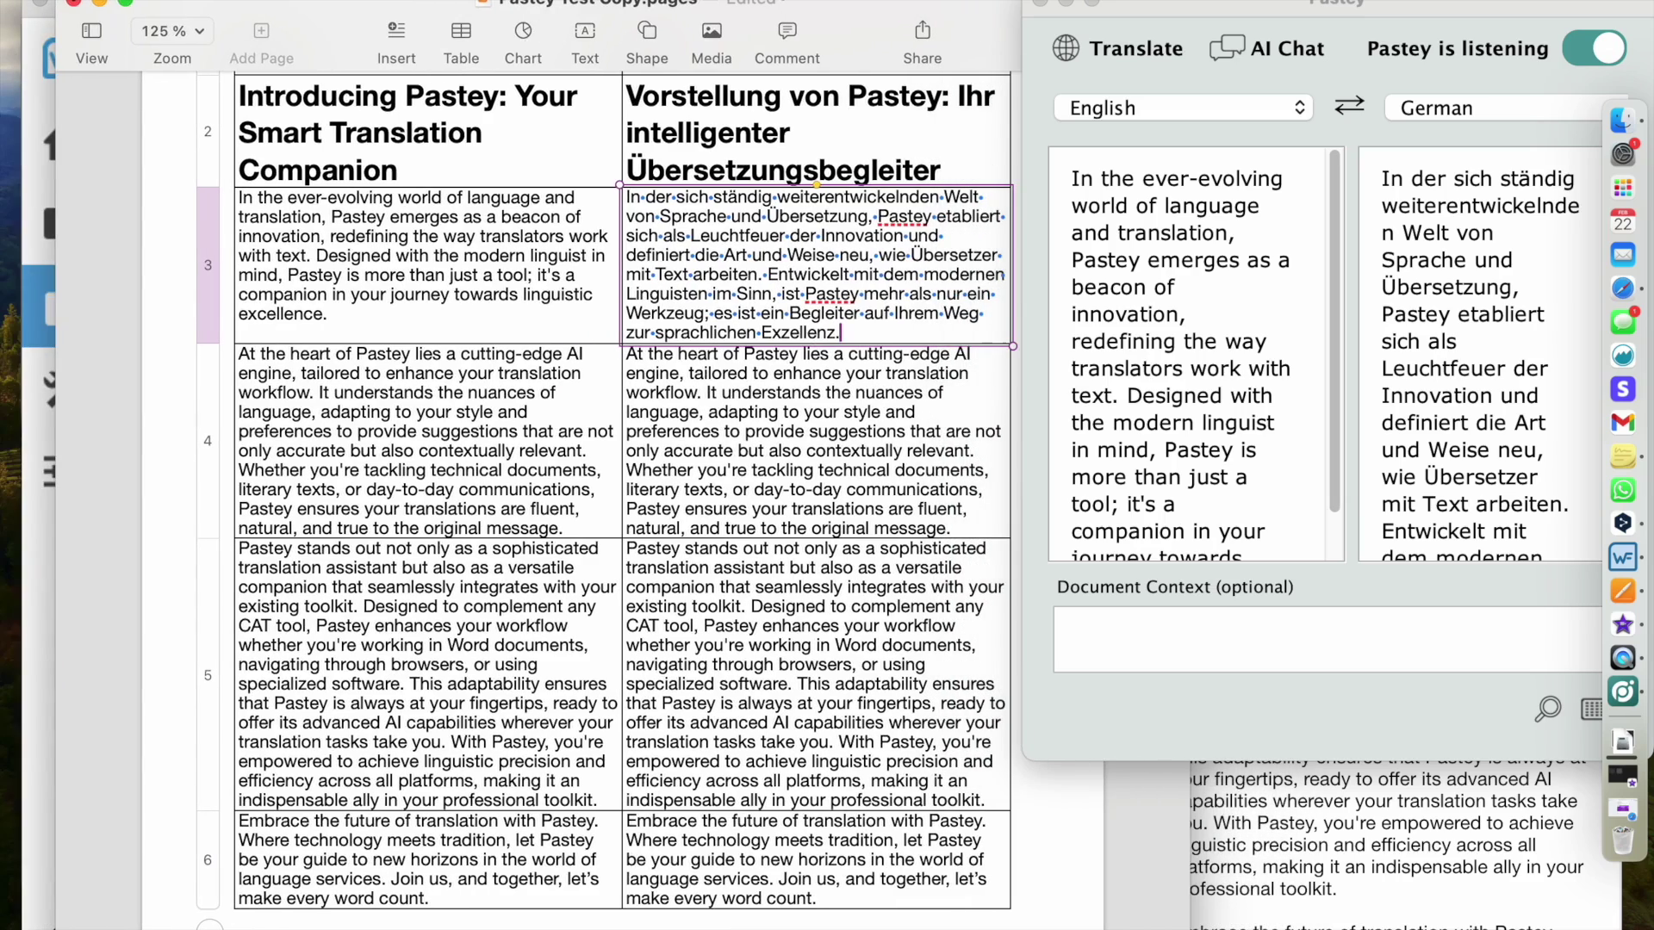
# - In Wordfast Pro, copy the source text into every German target segment
pyautogui.click(100, 3)
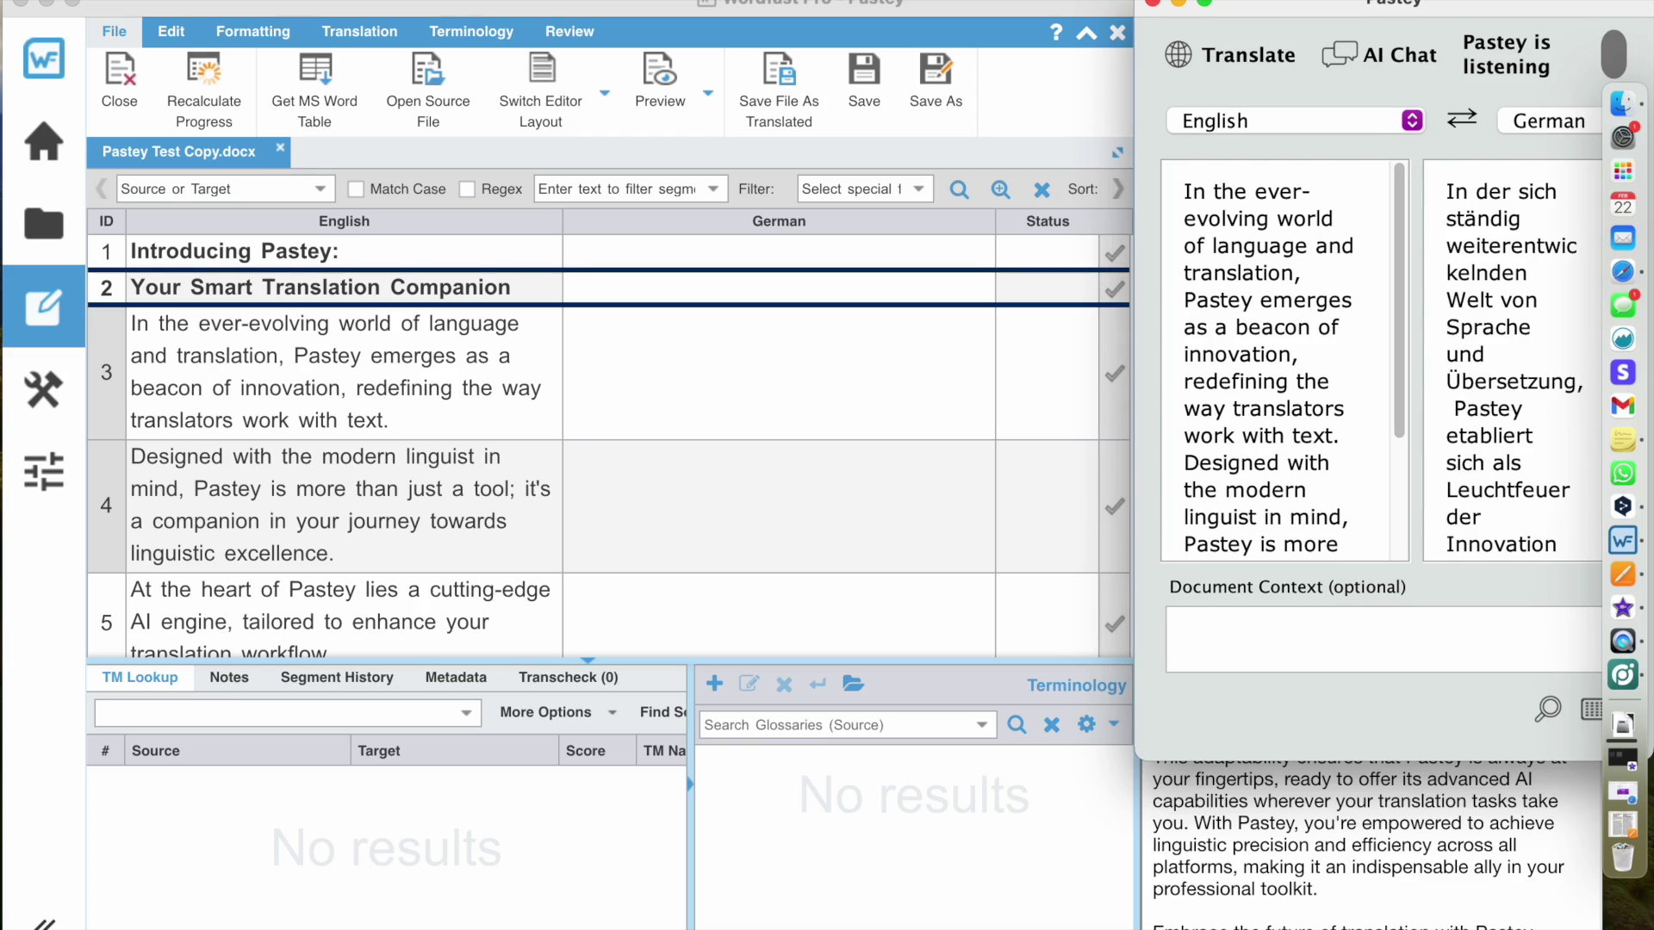
pyautogui.click(674, 255)
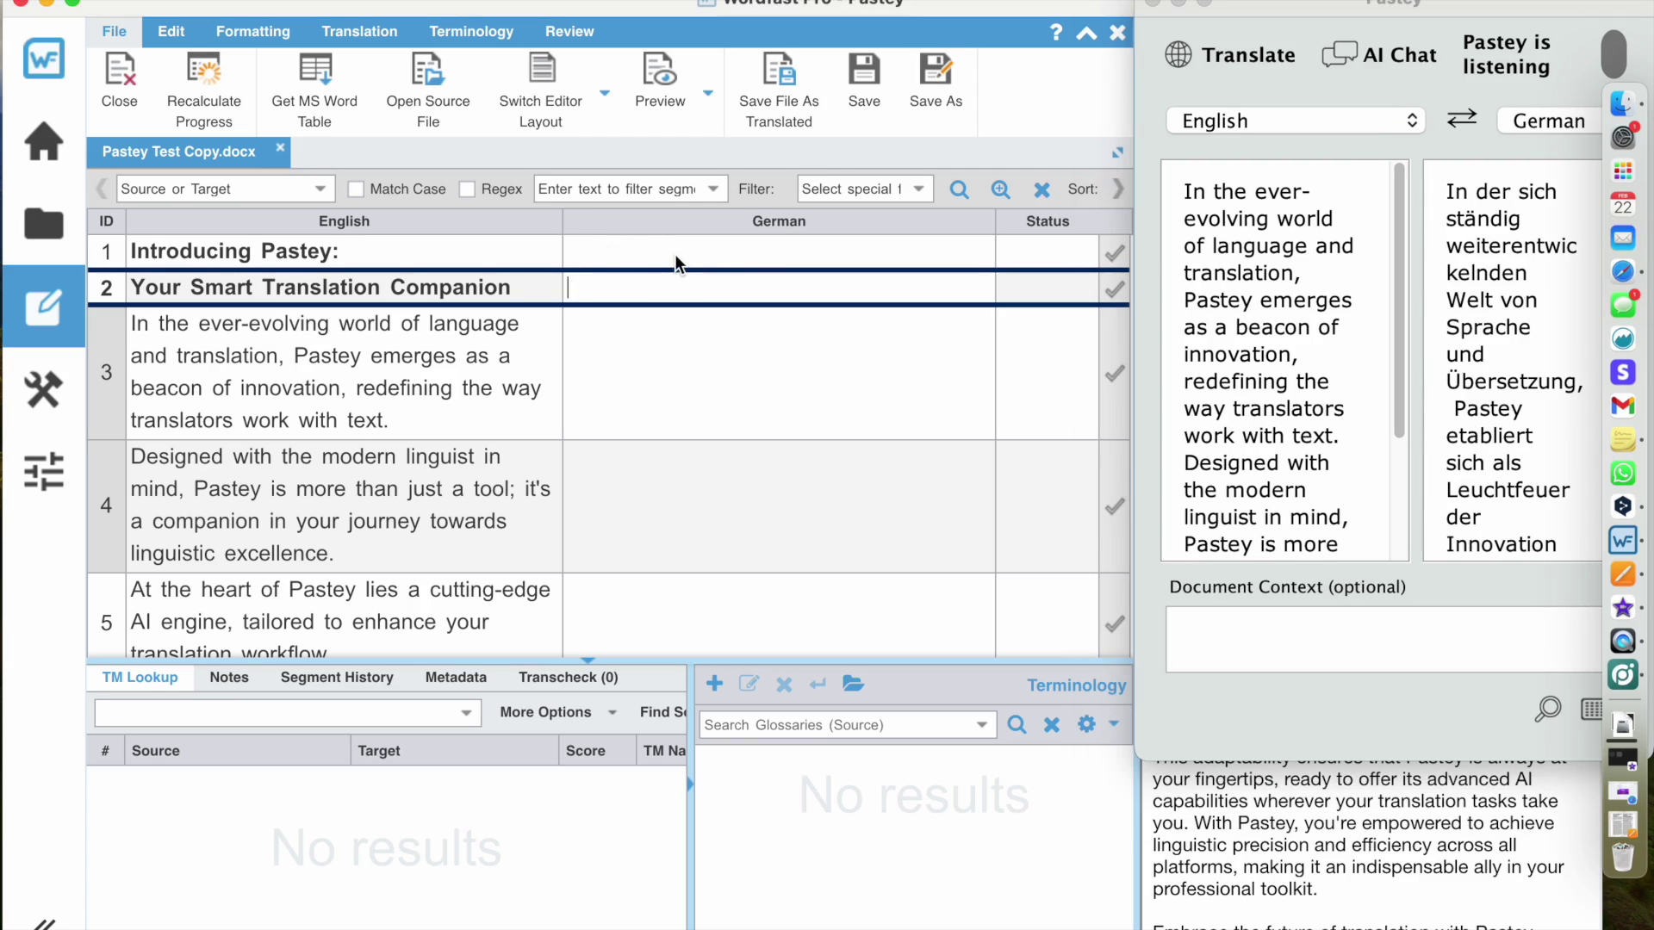
pyautogui.click(359, 31)
pyautogui.click(1103, 99)
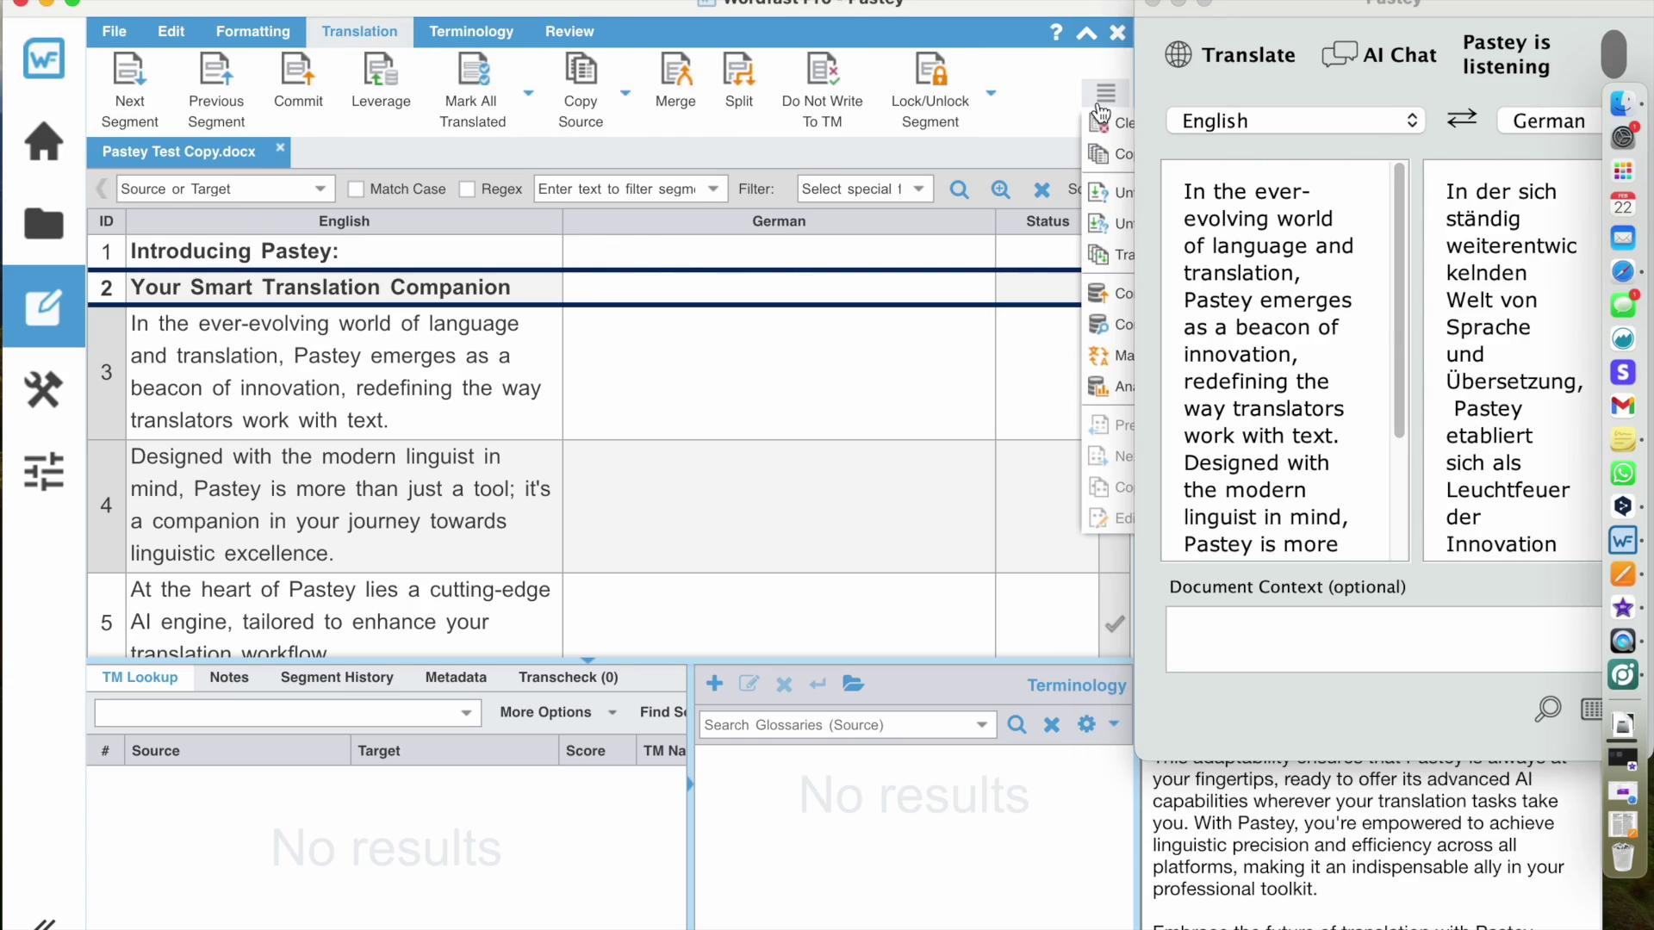
pyautogui.click(1113, 160)
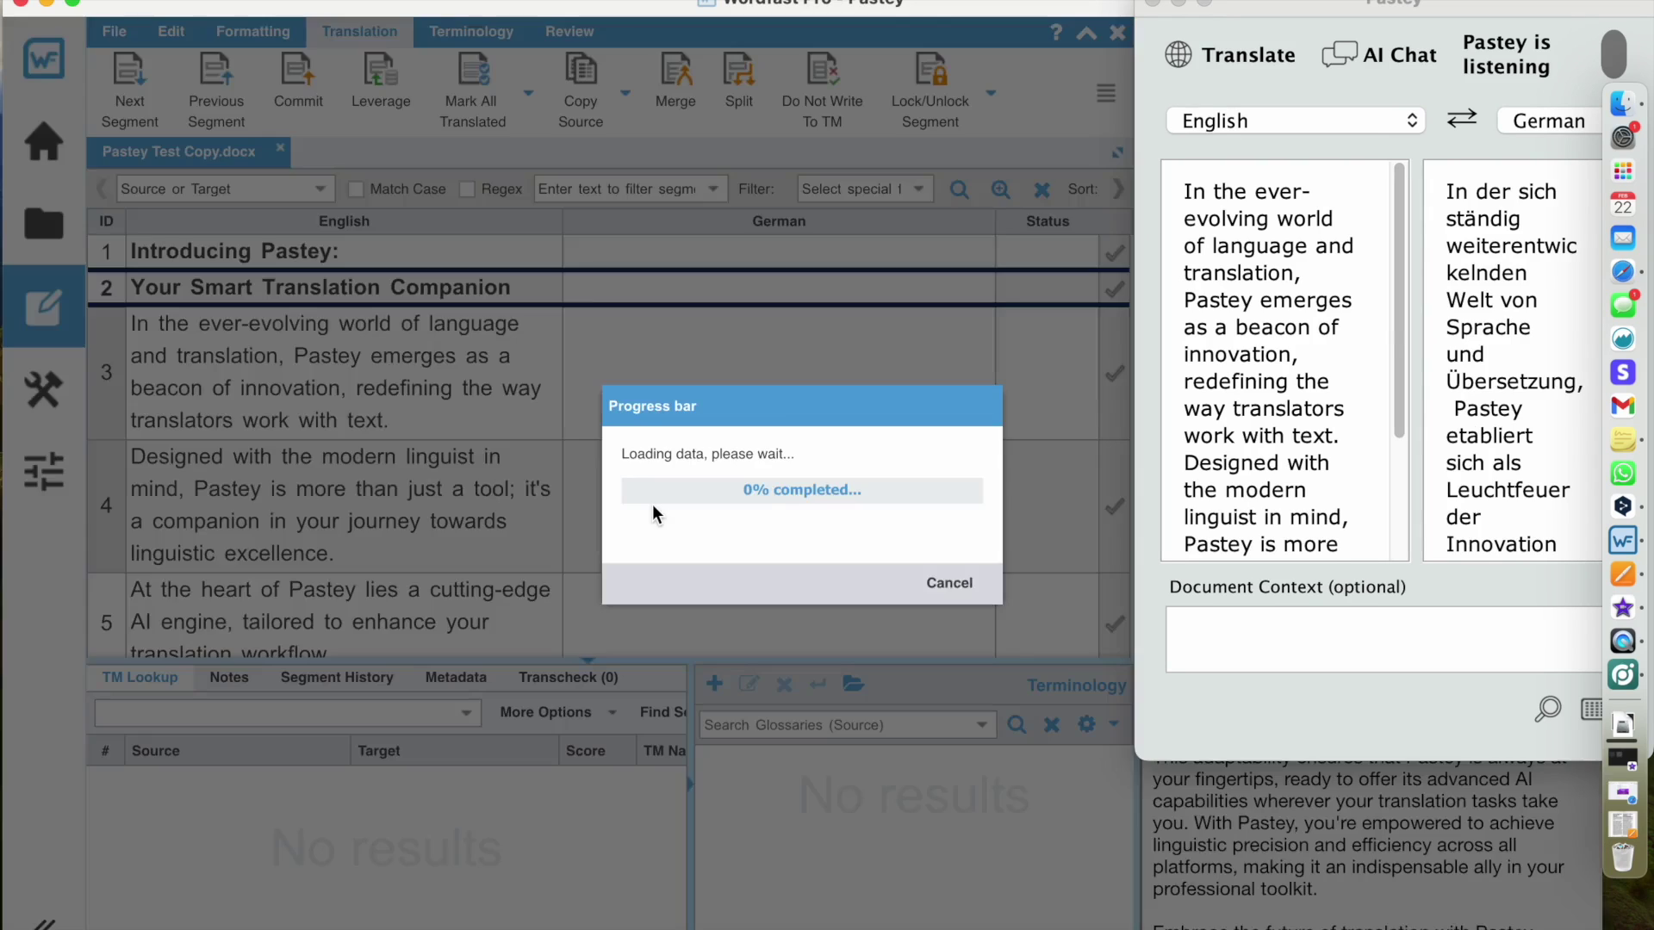
# - Replace segment 2's target text with Pastey's German translation
pyautogui.click(654, 254)
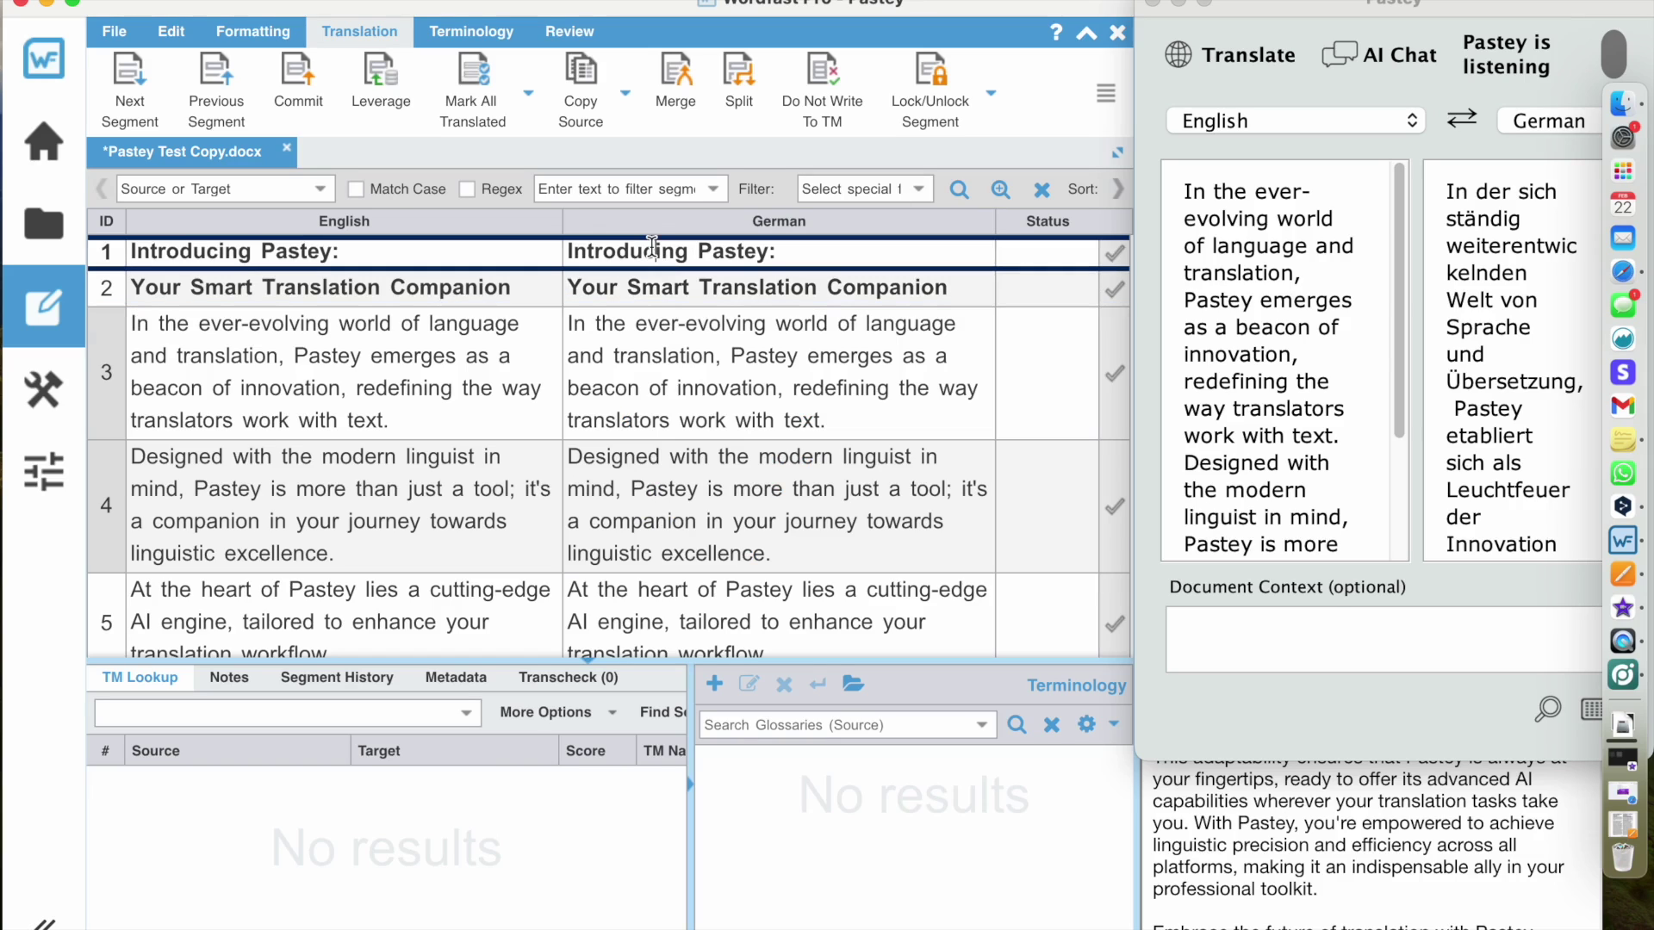
pyautogui.tripleClick(652, 247)
pyautogui.tripleClick(632, 291)
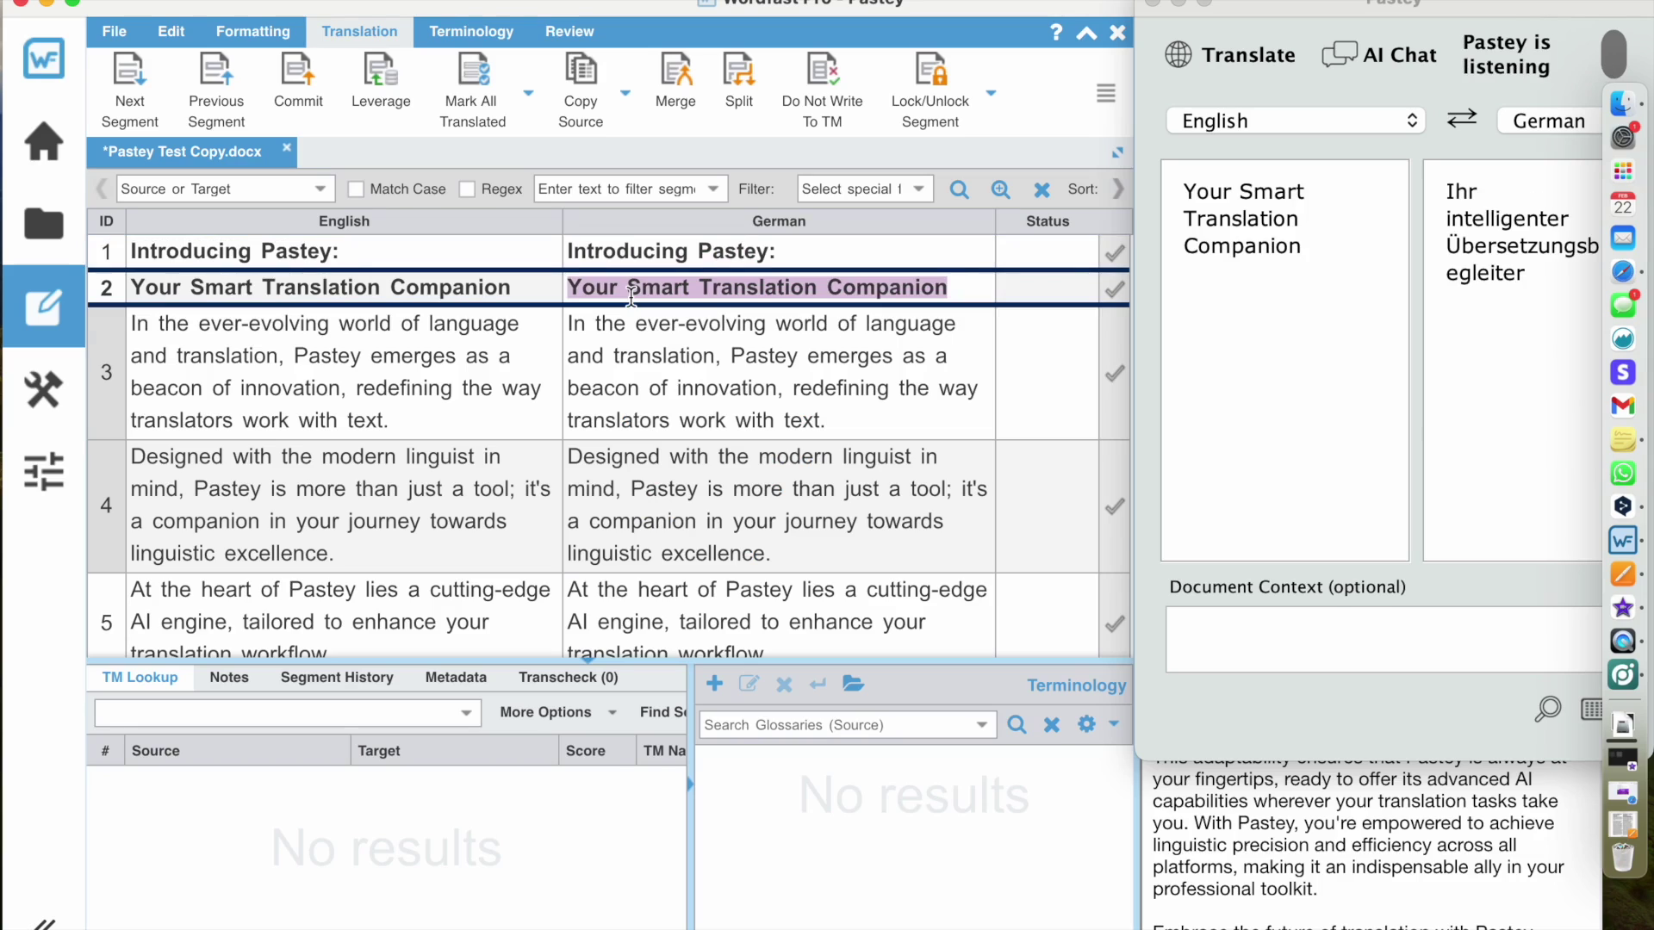
pyautogui.write('Ihr intelligenter Übersetzungsbegleiter')
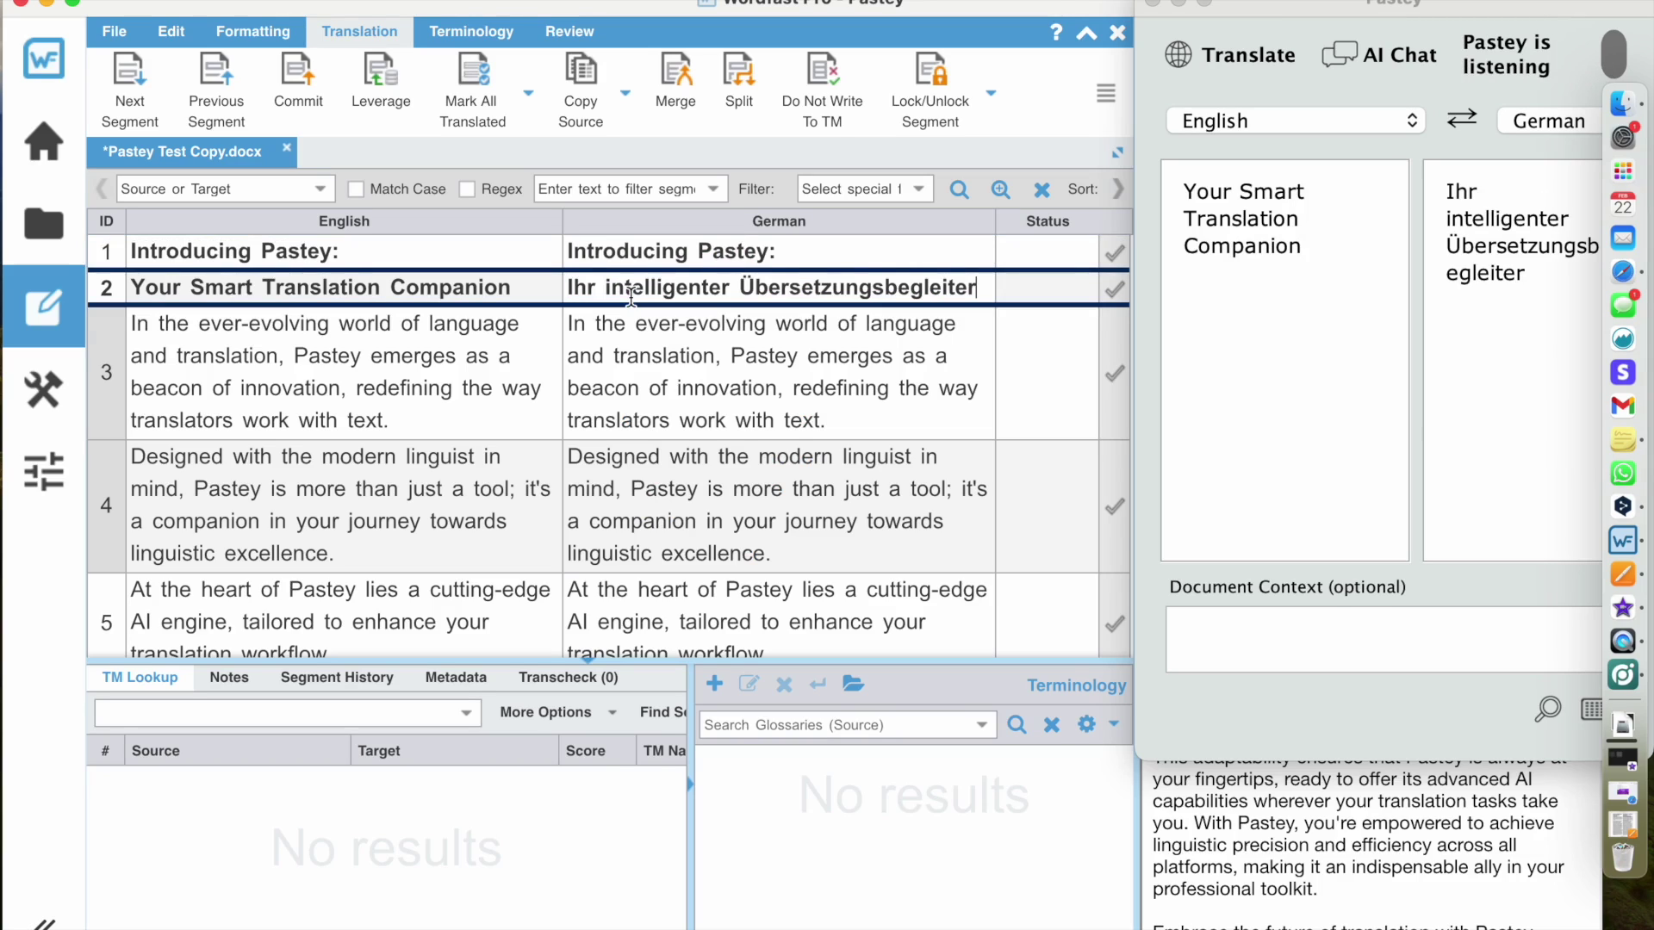
# - Replace segment 1's target text with Pastey's German translation
pyautogui.click(639, 250)
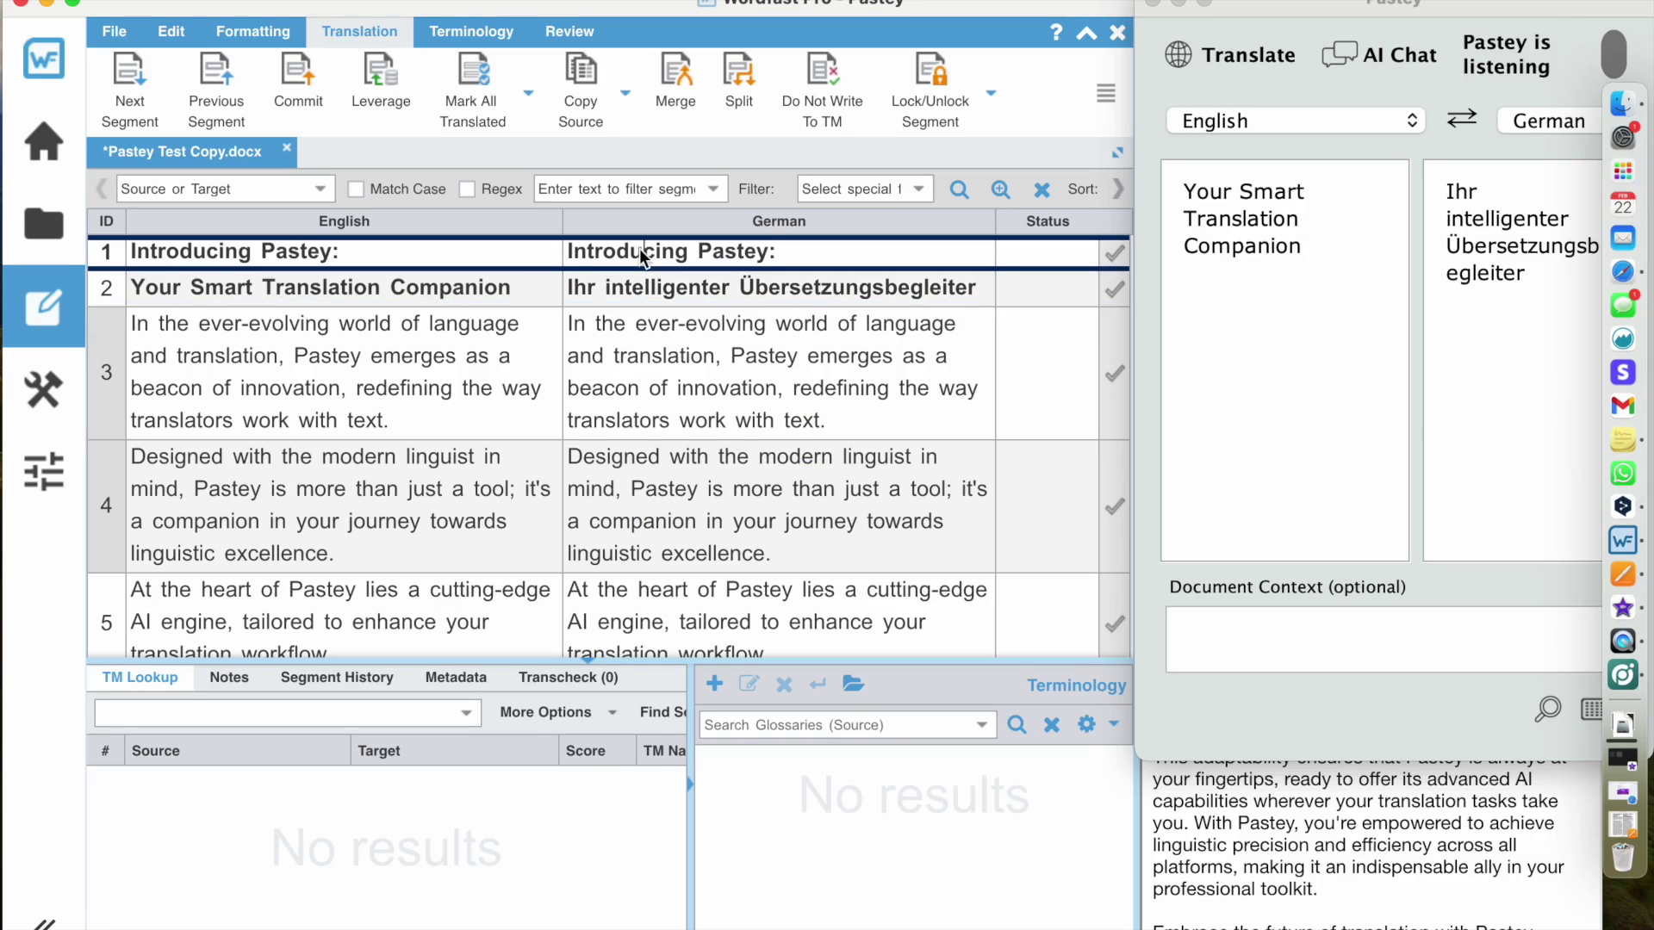
pyautogui.tripleClick(639, 251)
pyautogui.press('super+c')
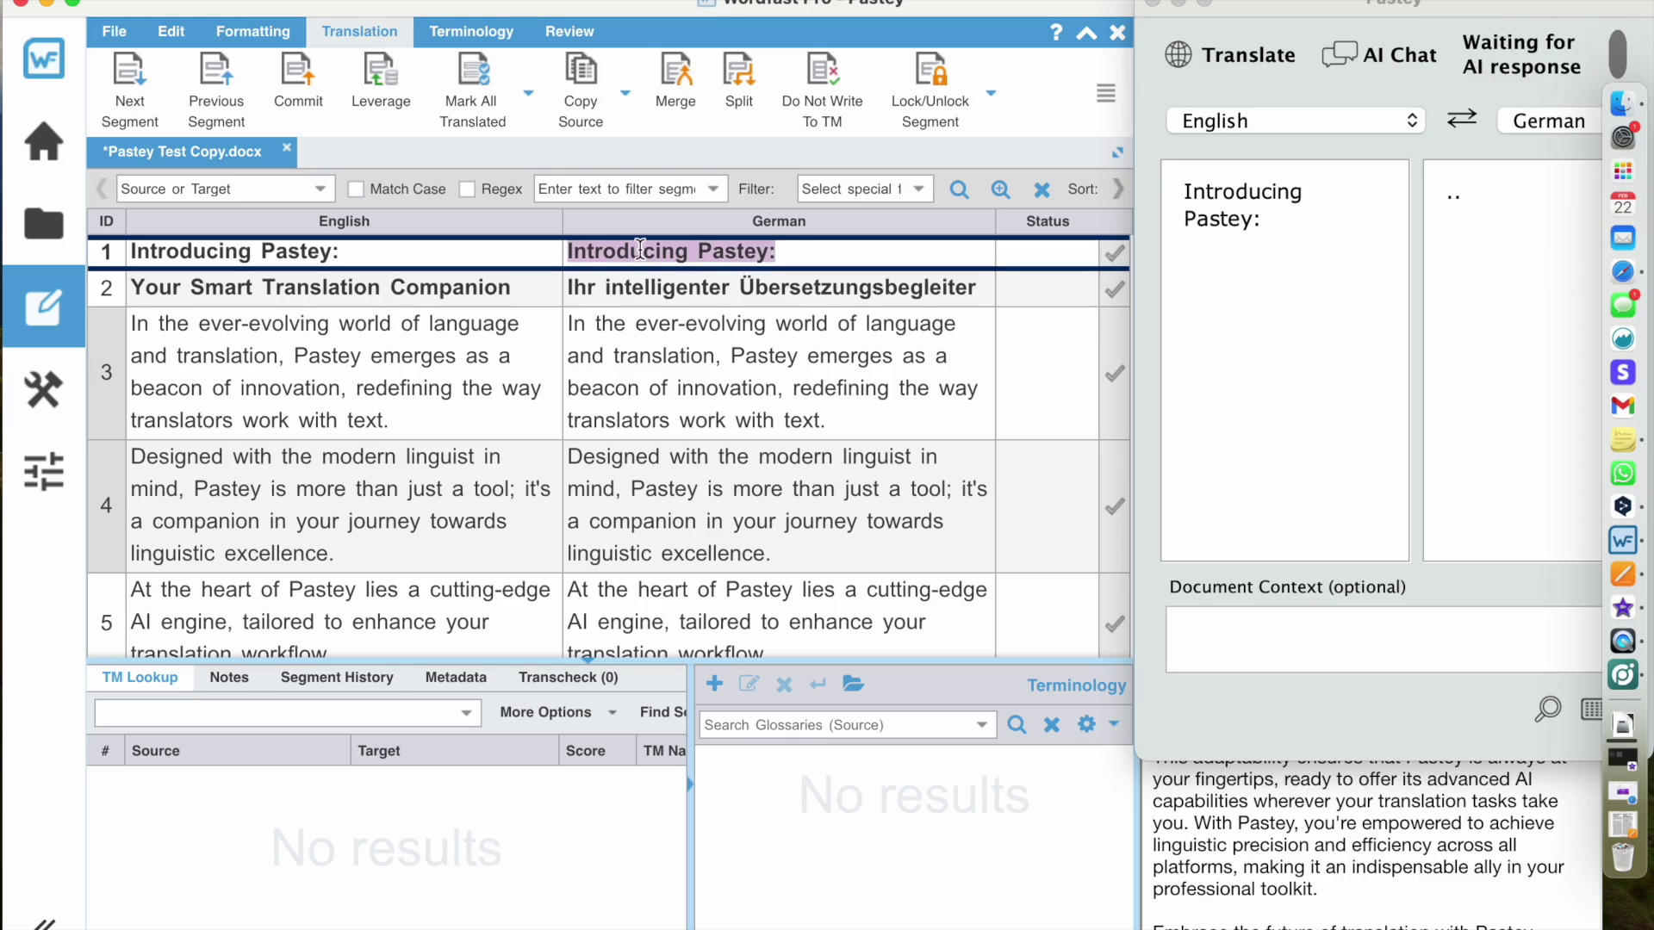
pyautogui.press('super+v')
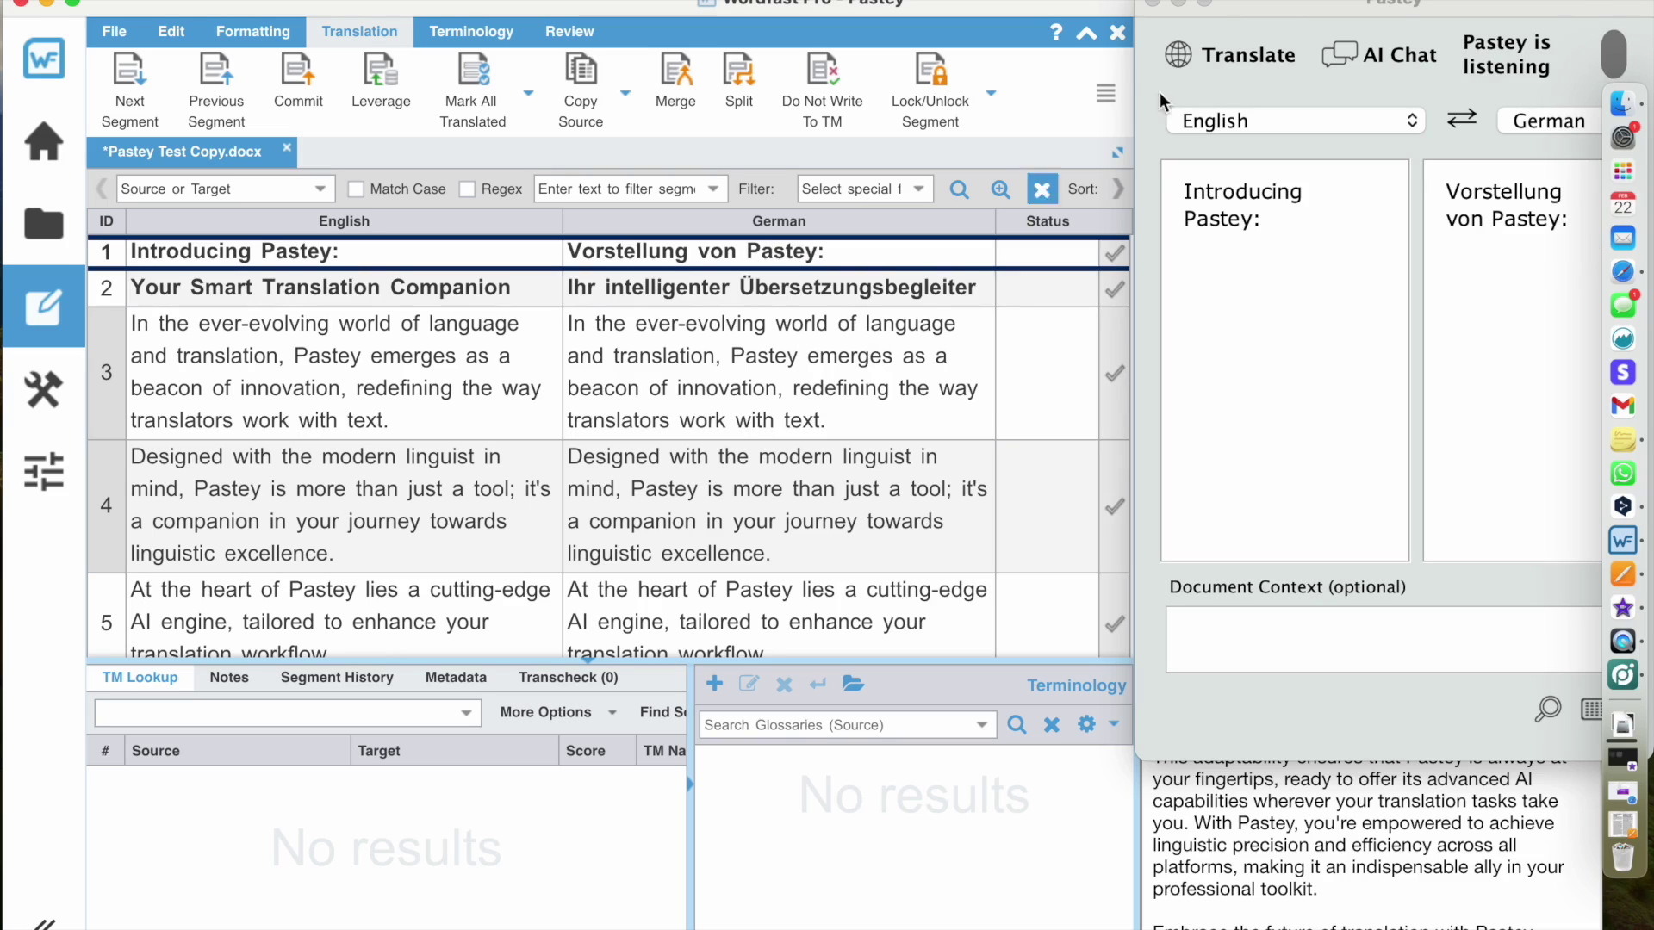
# - Center and widen the Pastey window, then delete 'Introducing Pastey:' from the source pane
pyautogui.press('F11')
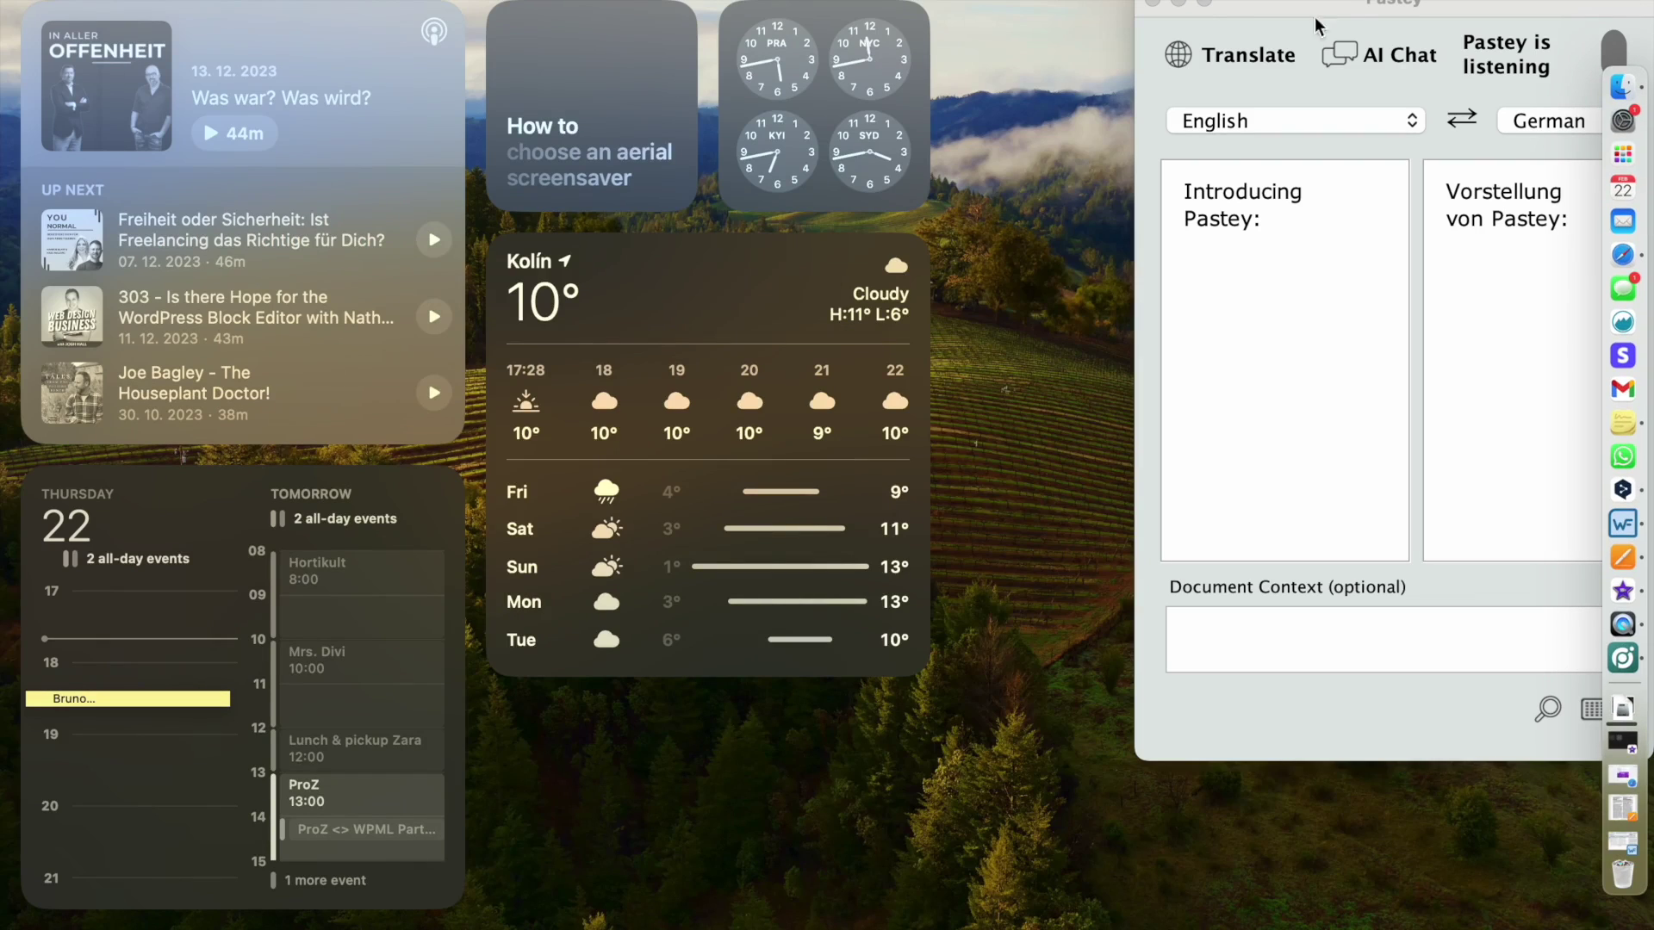
pyautogui.moveTo(1315, 19); pyautogui.dragTo(525, 19)
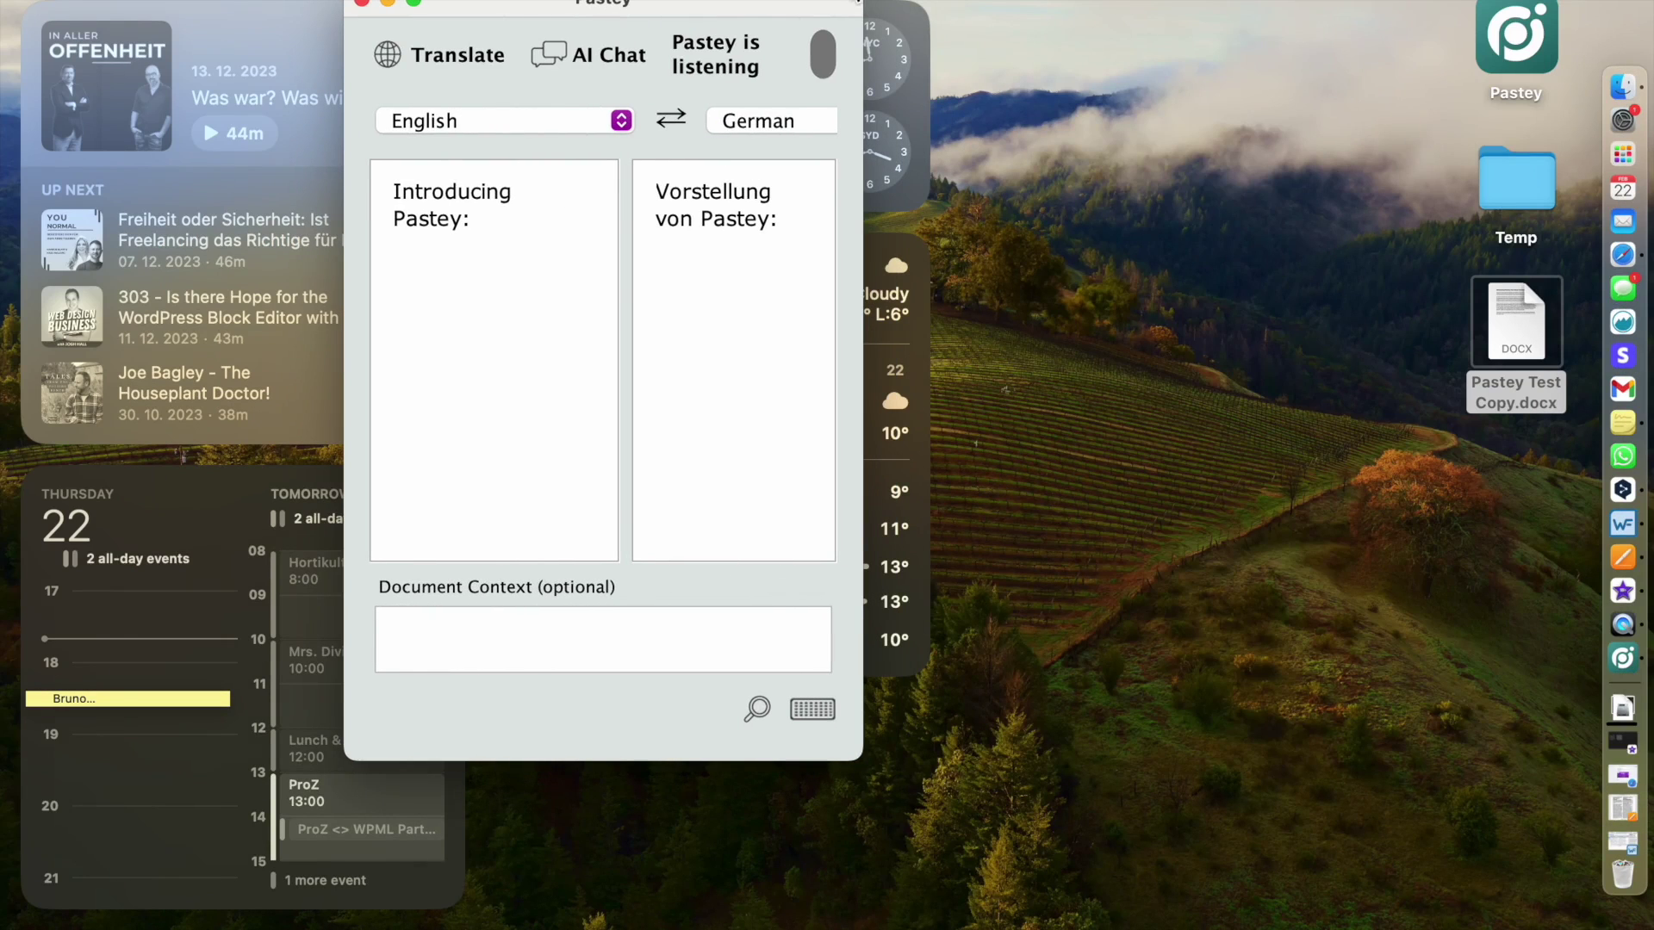
pyautogui.moveTo(861, 5); pyautogui.dragTo(1495, 4)
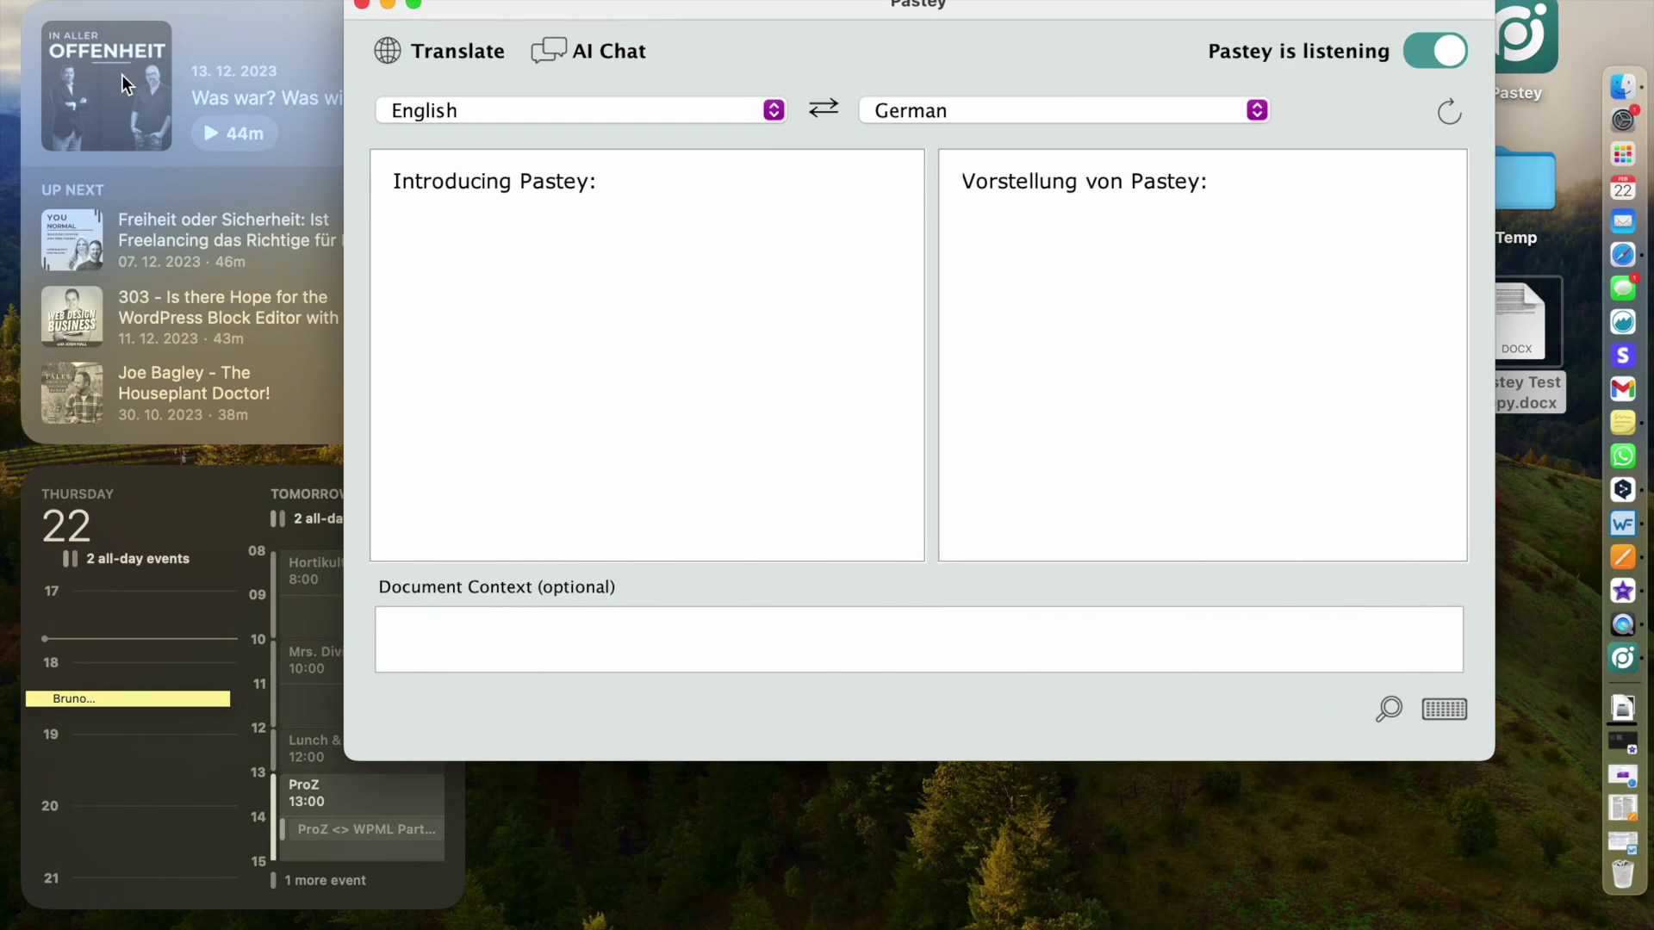
pyautogui.moveTo(345, 32); pyautogui.dragTo(10, 33)
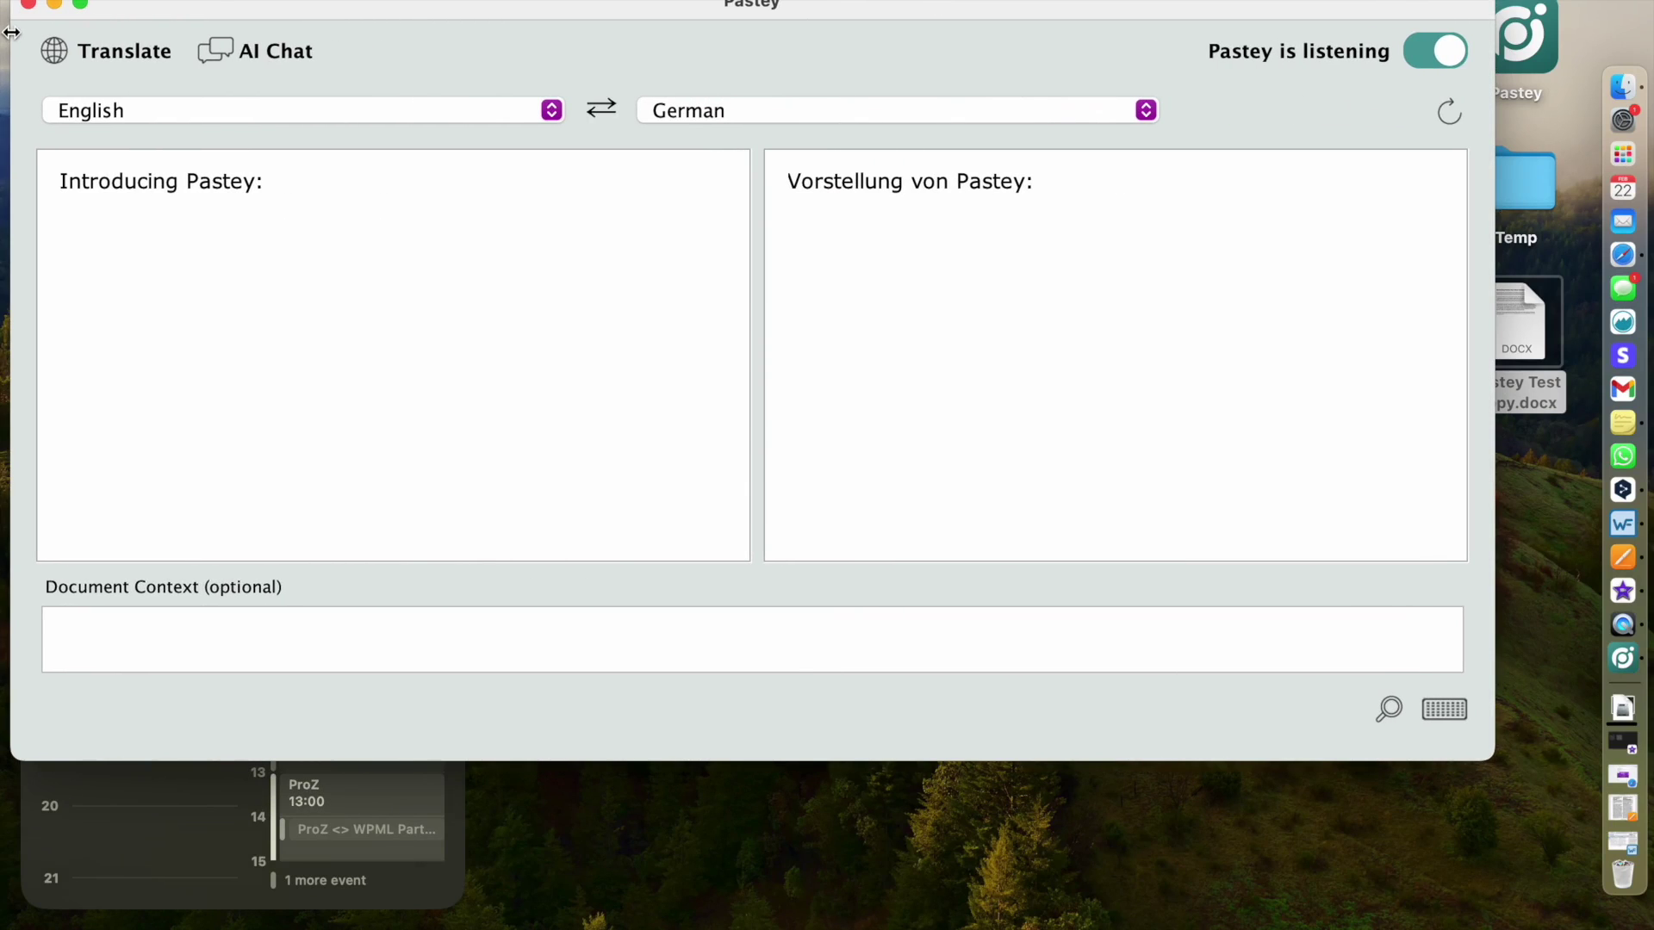
pyautogui.moveTo(440, 18); pyautogui.dragTo(479, 0)
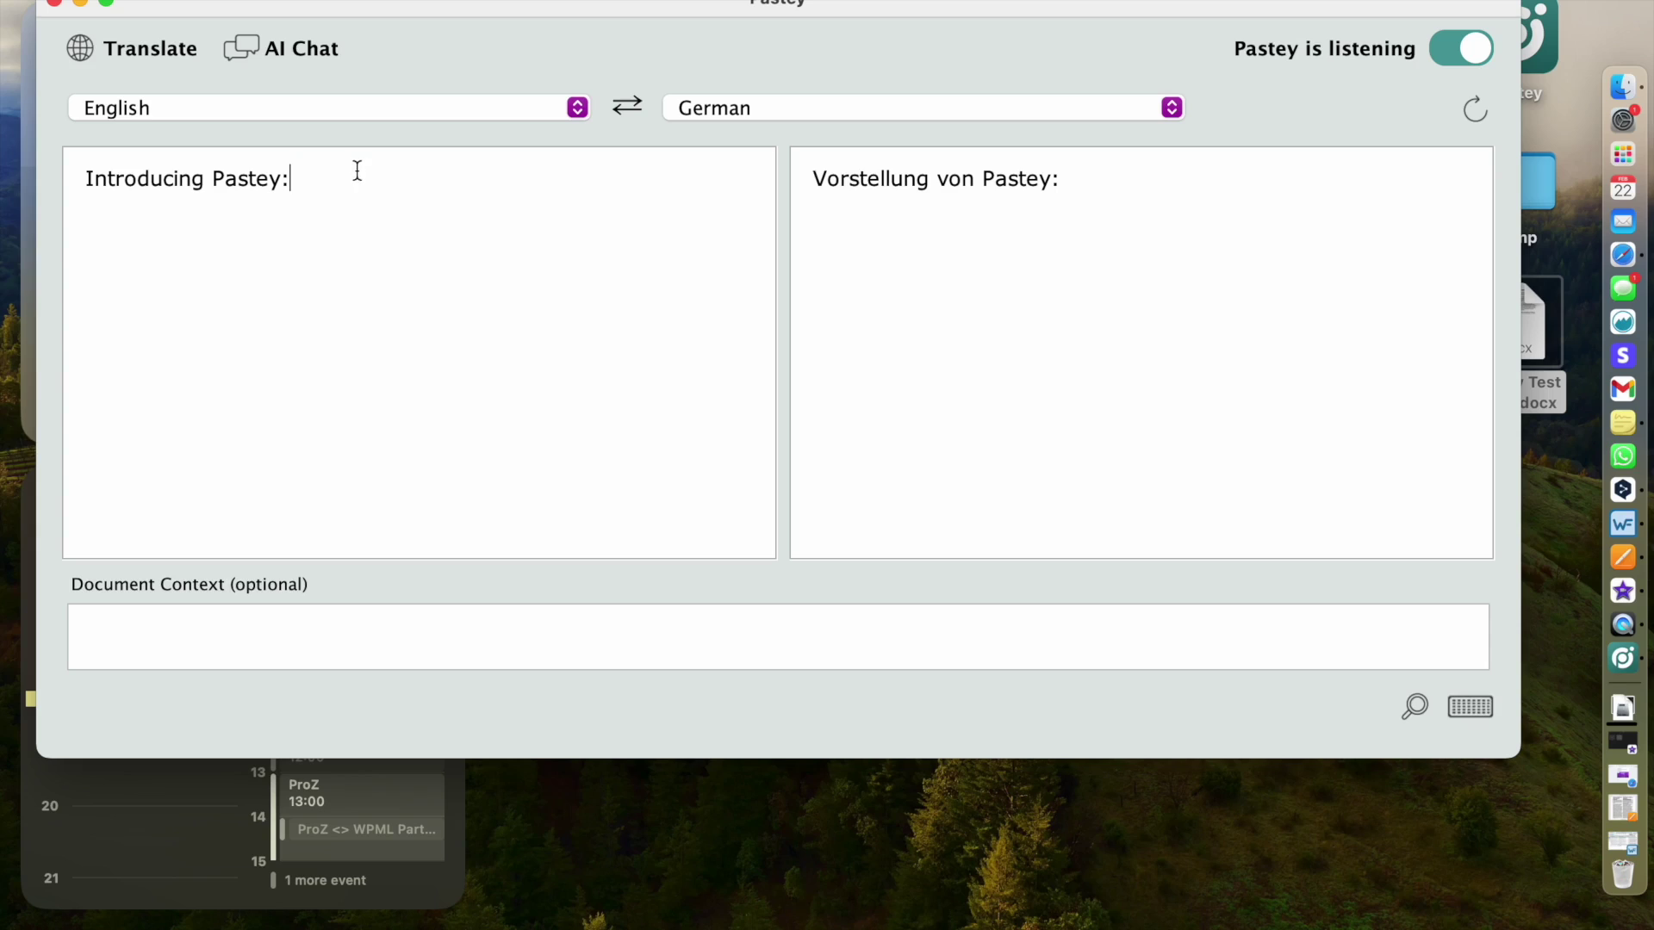
pyautogui.moveTo(358, 171); pyautogui.dragTo(7, 159)
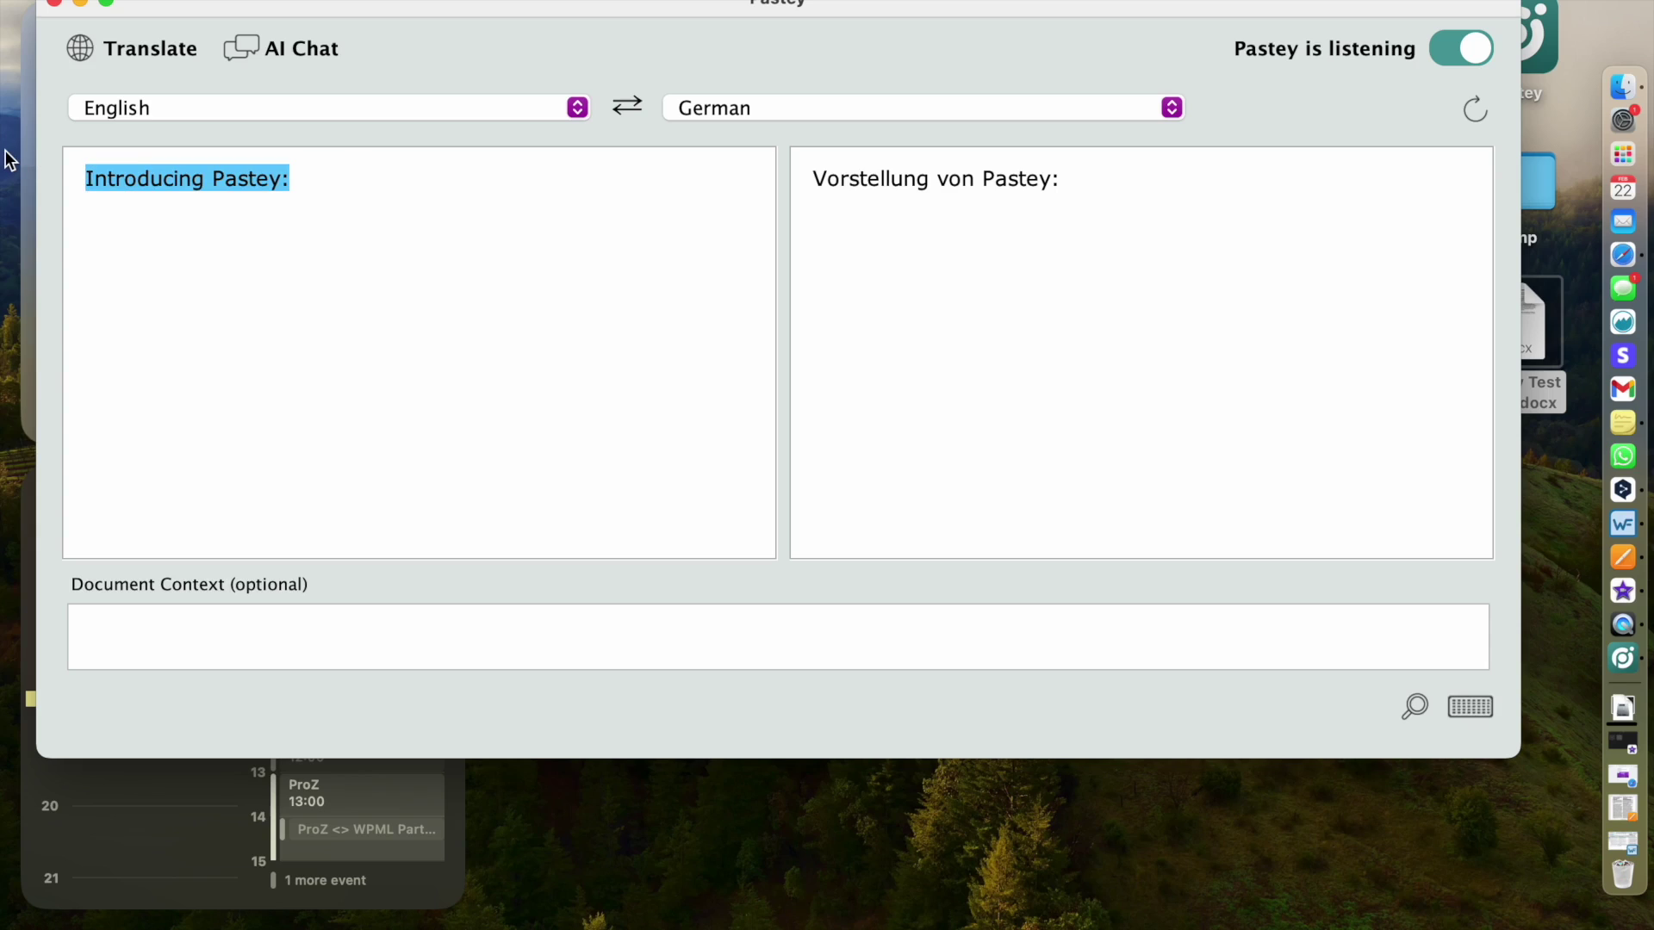
pyautogui.press('BackSpace')
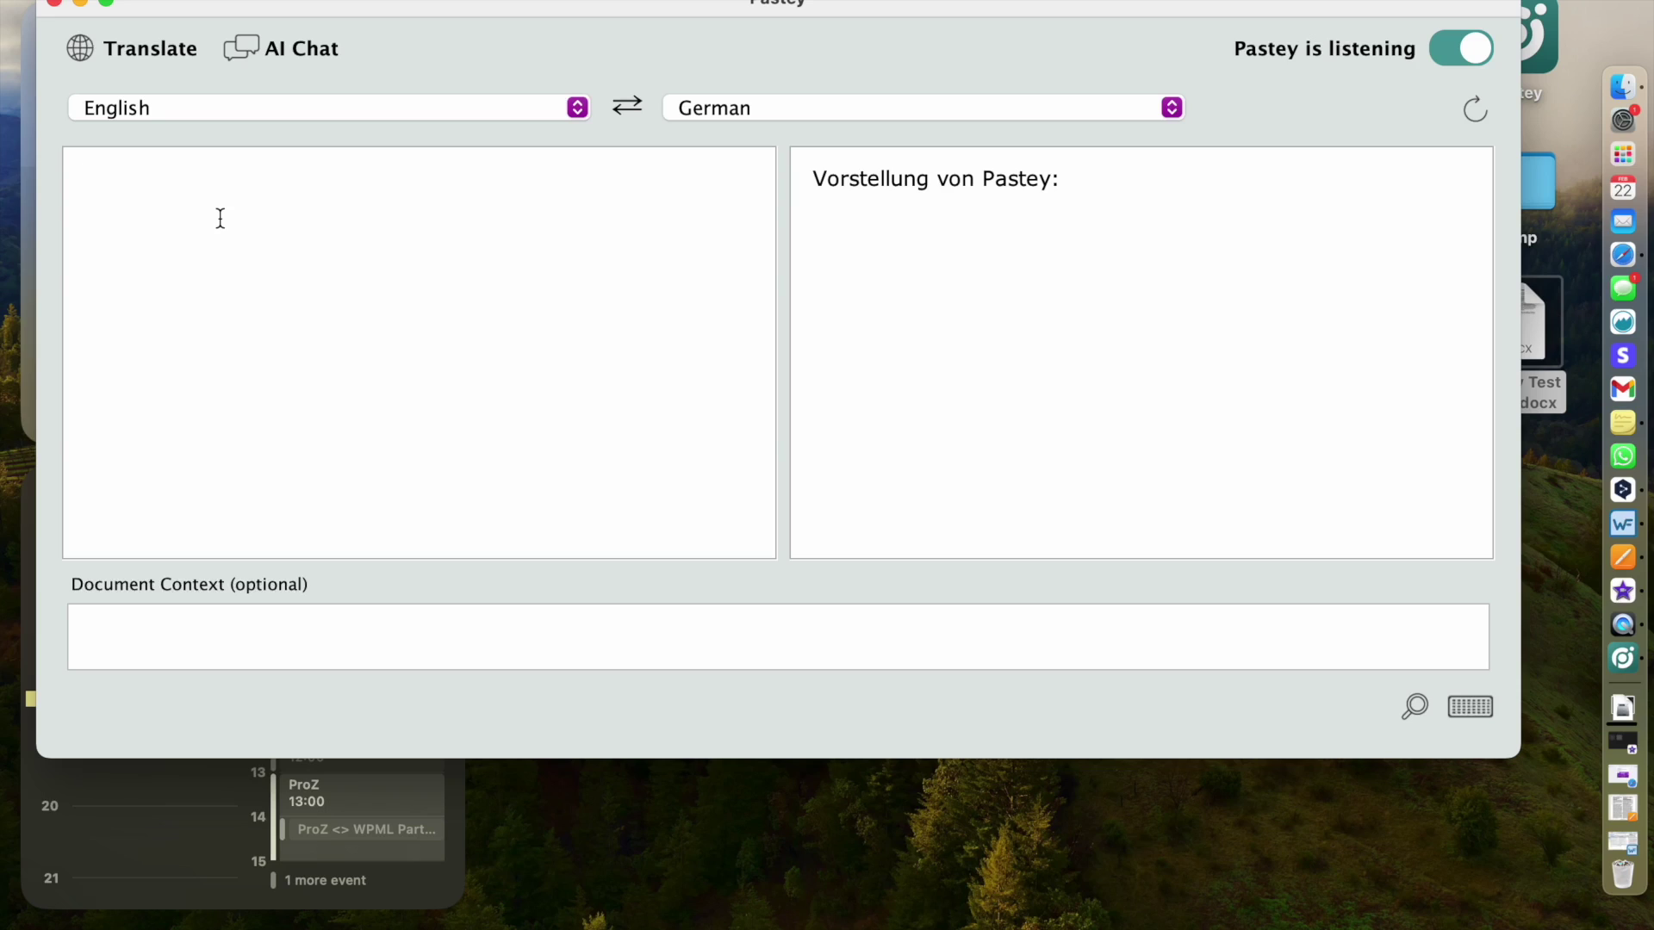
# - Ask the AI 'How many days are there in a year?' and for a short International Translation Day post
pyautogui.write('How many days')
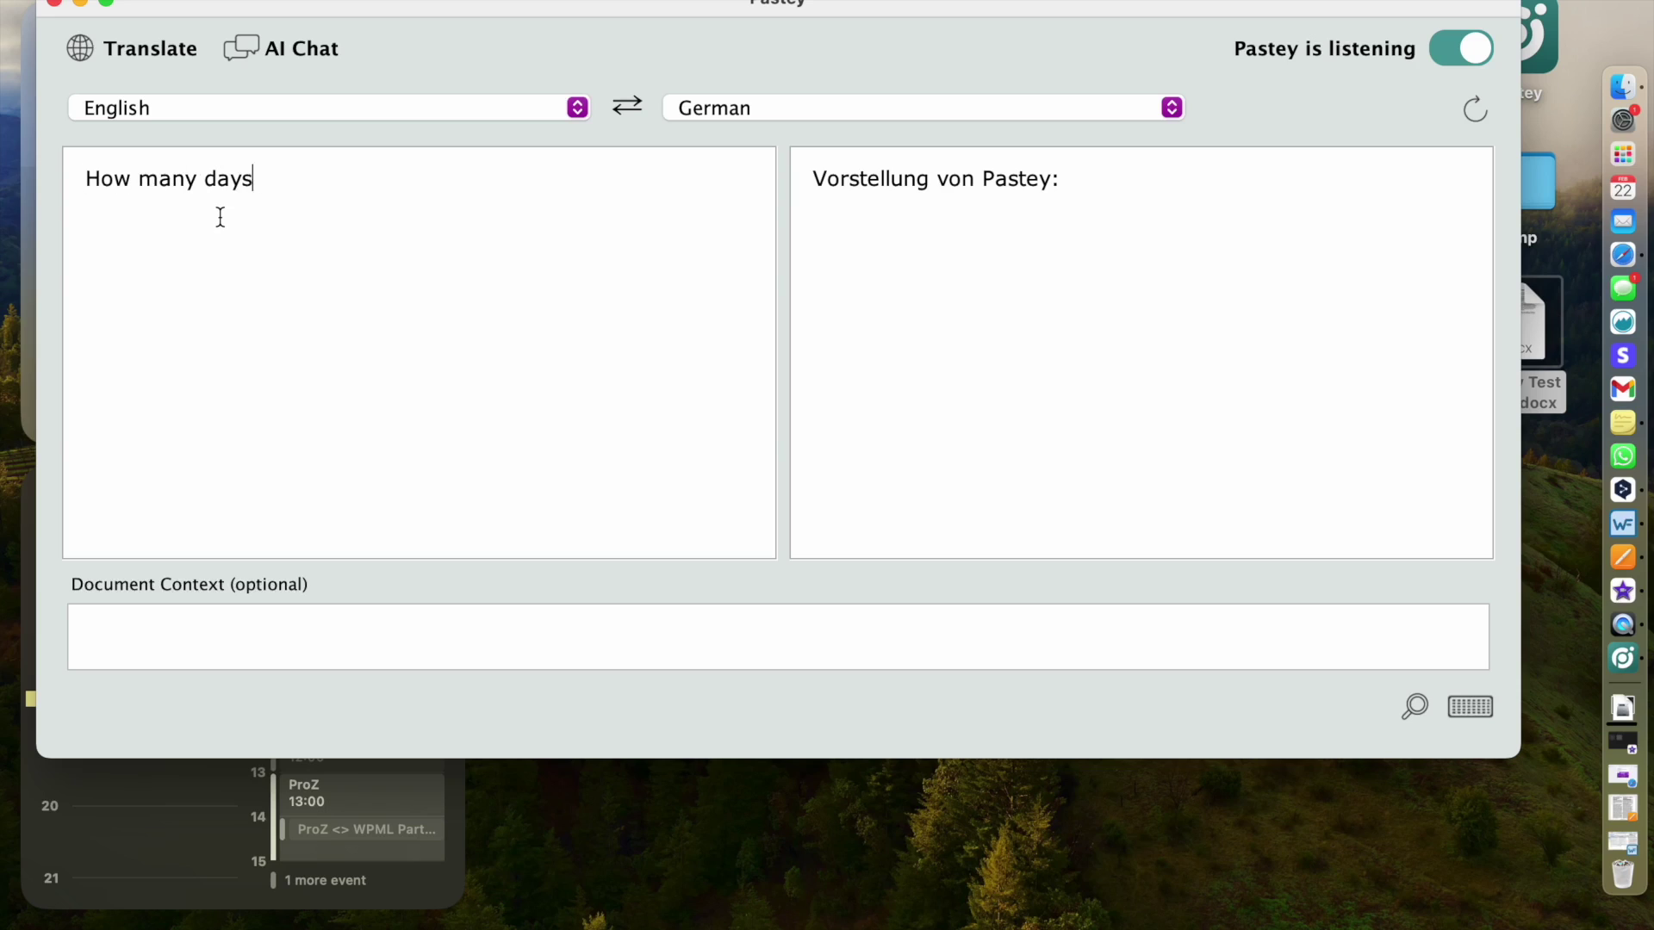
pyautogui.write(' are there in a year?')
pyautogui.press('Return')
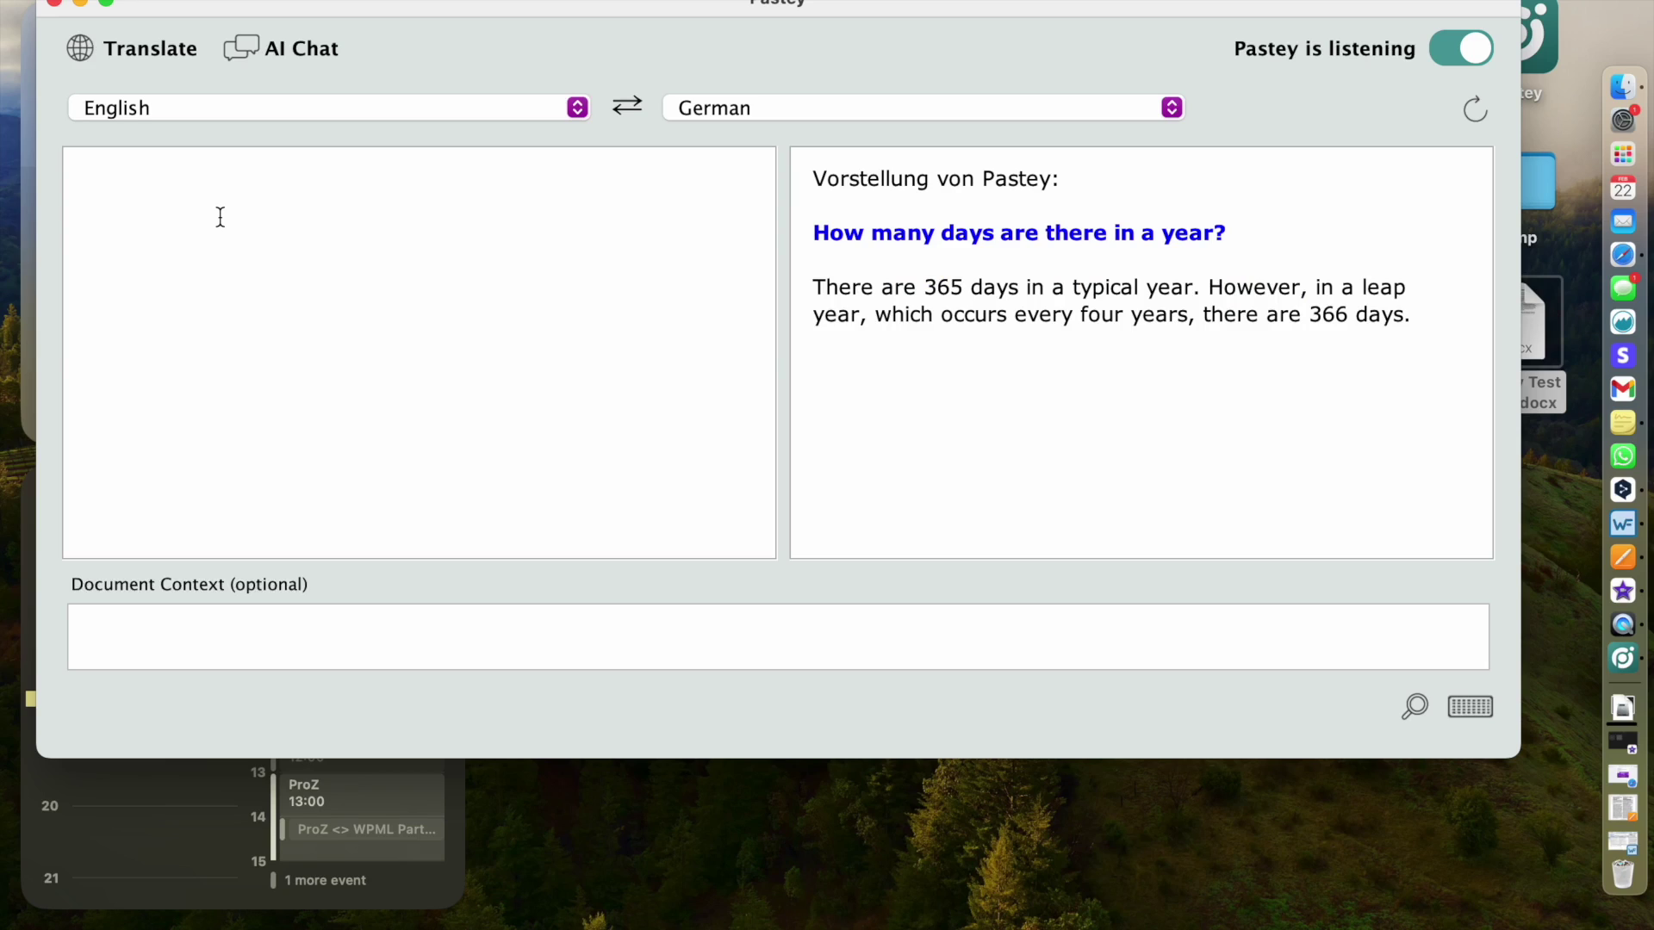
pyautogui.write('Write a short social media post about ')
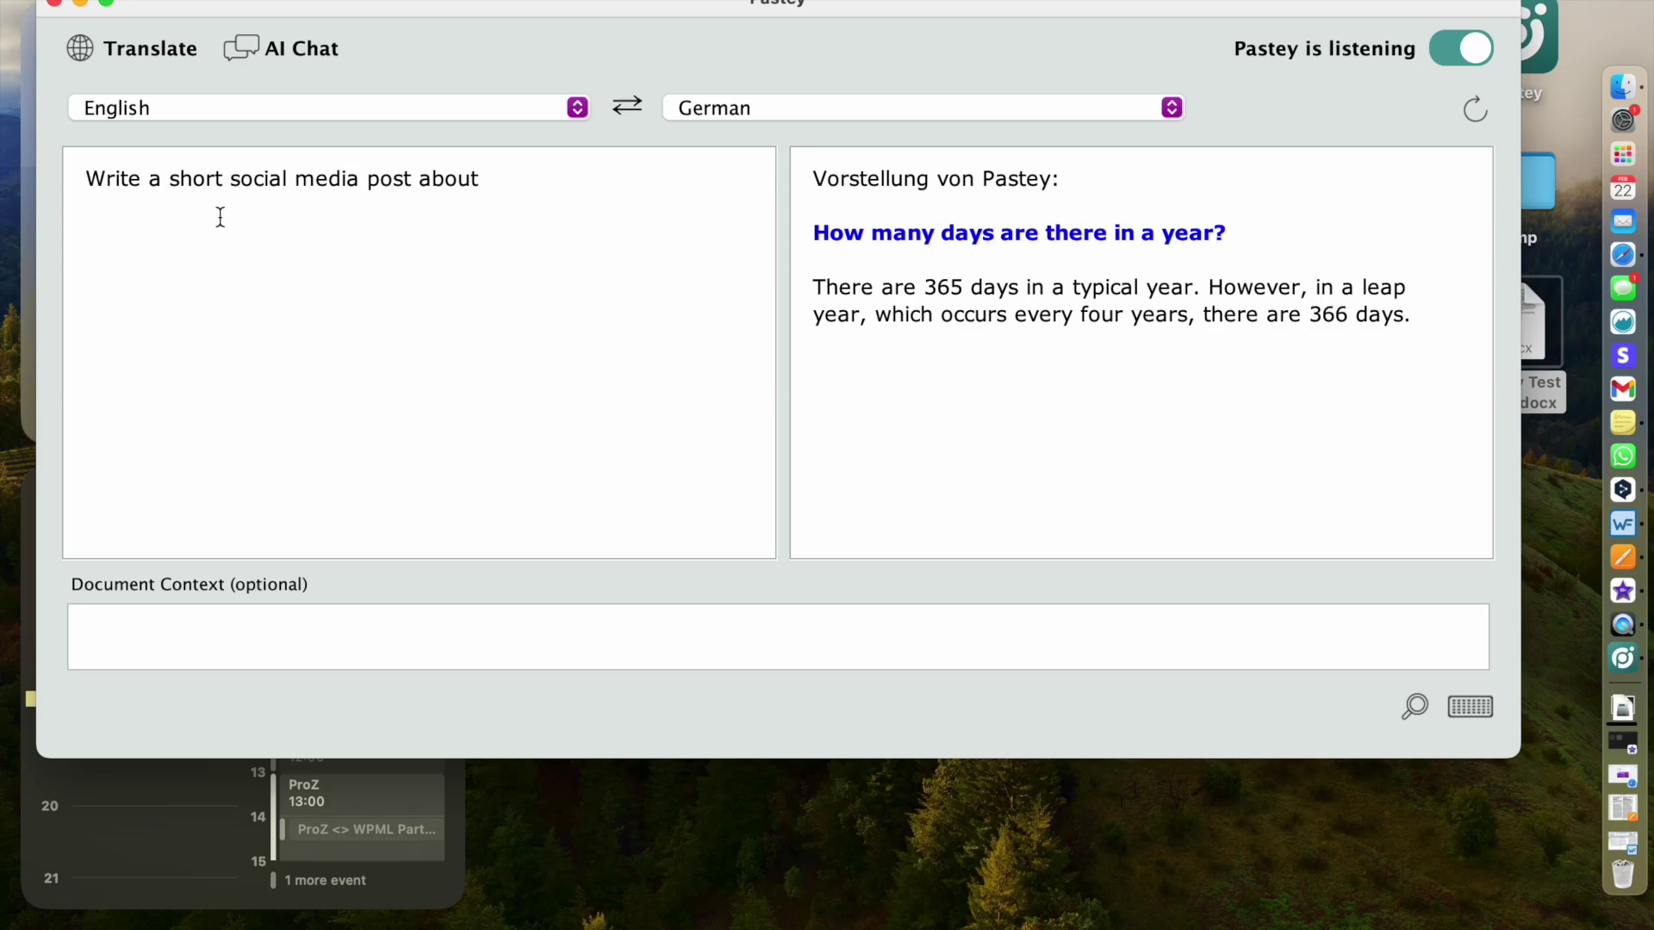
pyautogui.write('international translation day')
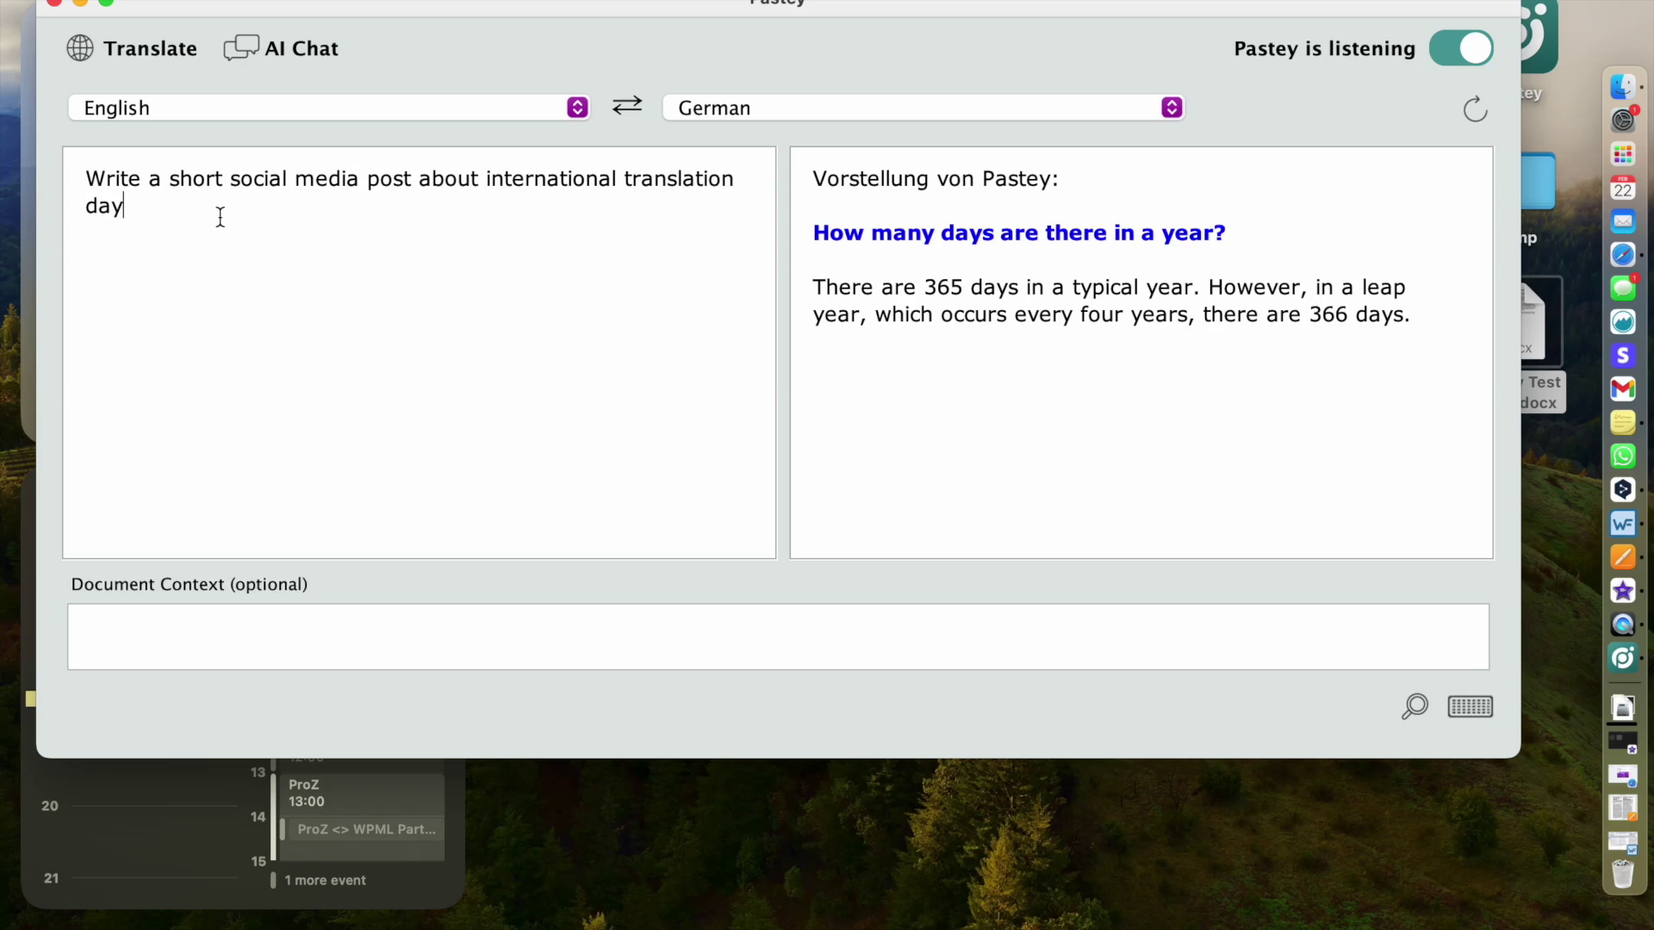
pyautogui.press('Return')
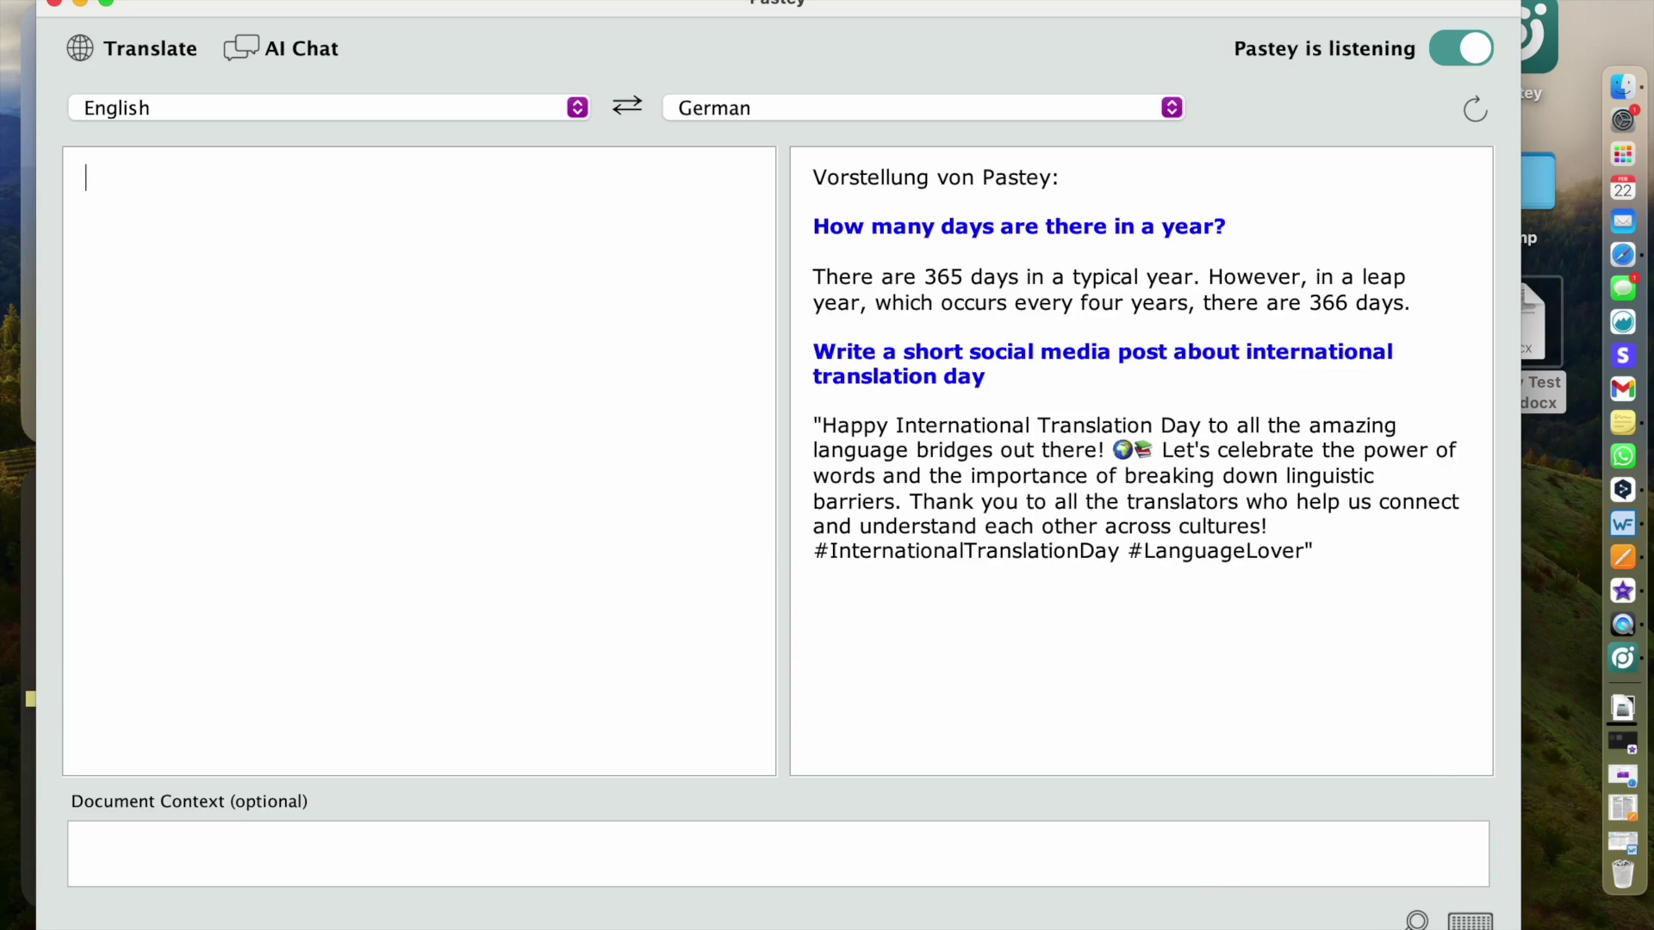
# - Adjust the output text size with the slider, then display Pastey's keyboard shortcut guide
pyautogui.click(1417, 922)
pyautogui.moveTo(1343, 920)
pyautogui.mouseDown()
pyautogui.moveTo(1323, 920)
pyautogui.moveTo(1383, 921)
pyautogui.moveTo(1318, 920)
pyautogui.moveTo(1373, 920)
pyautogui.moveTo(1336, 920)
pyautogui.mouseUp()
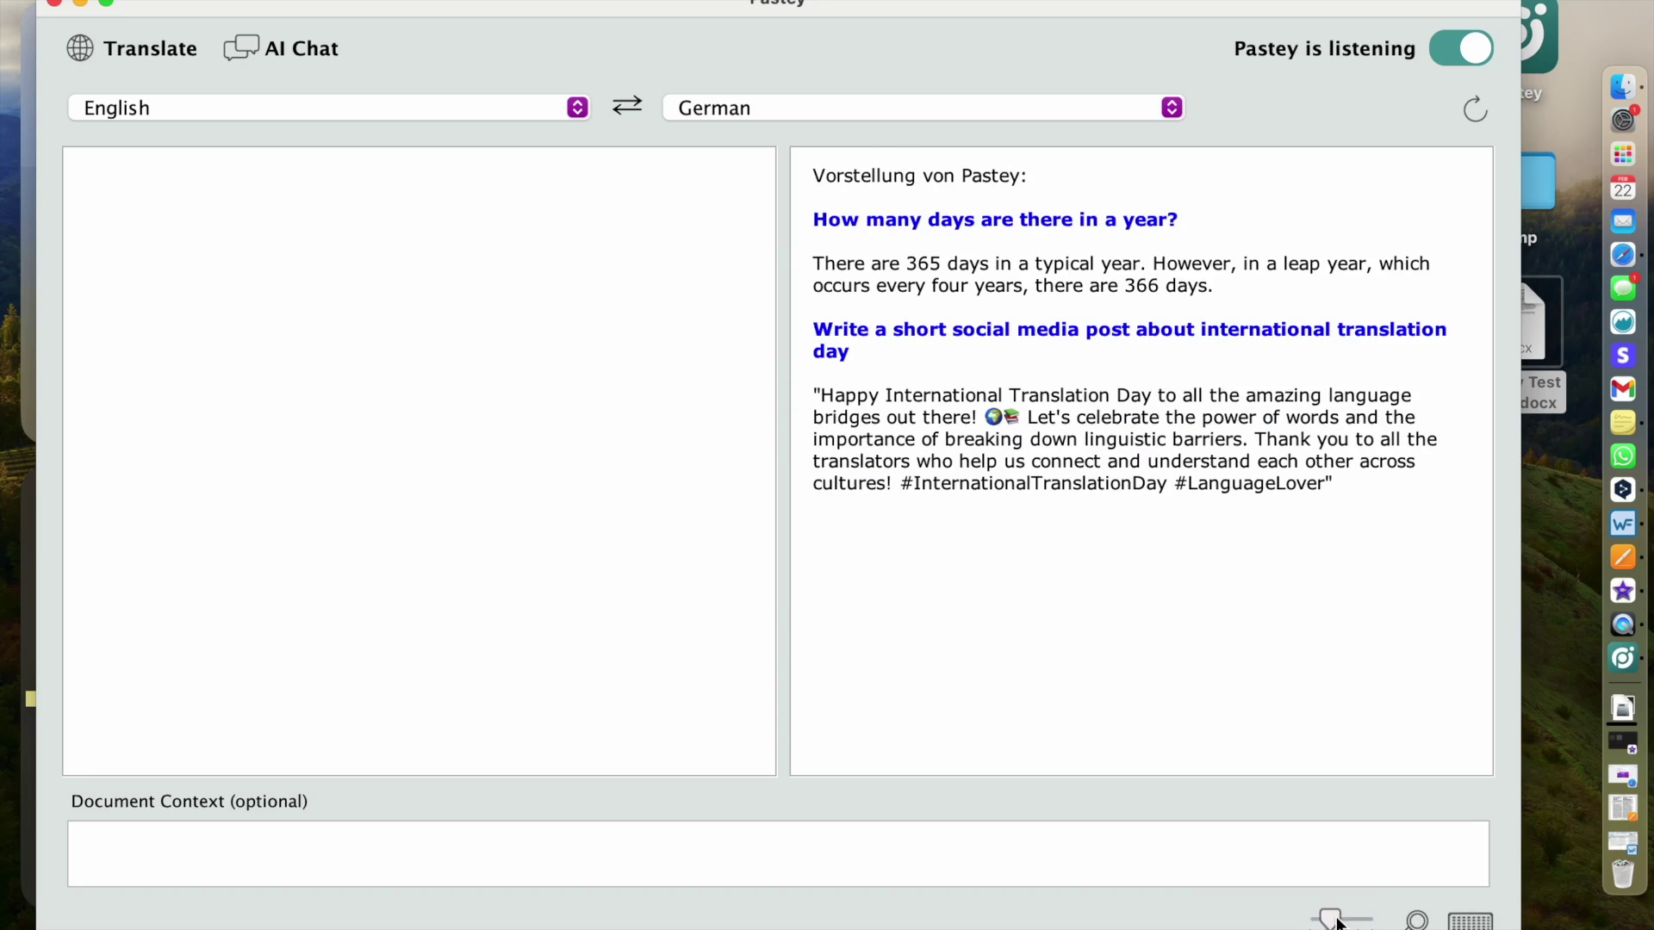
pyautogui.click(1472, 922)
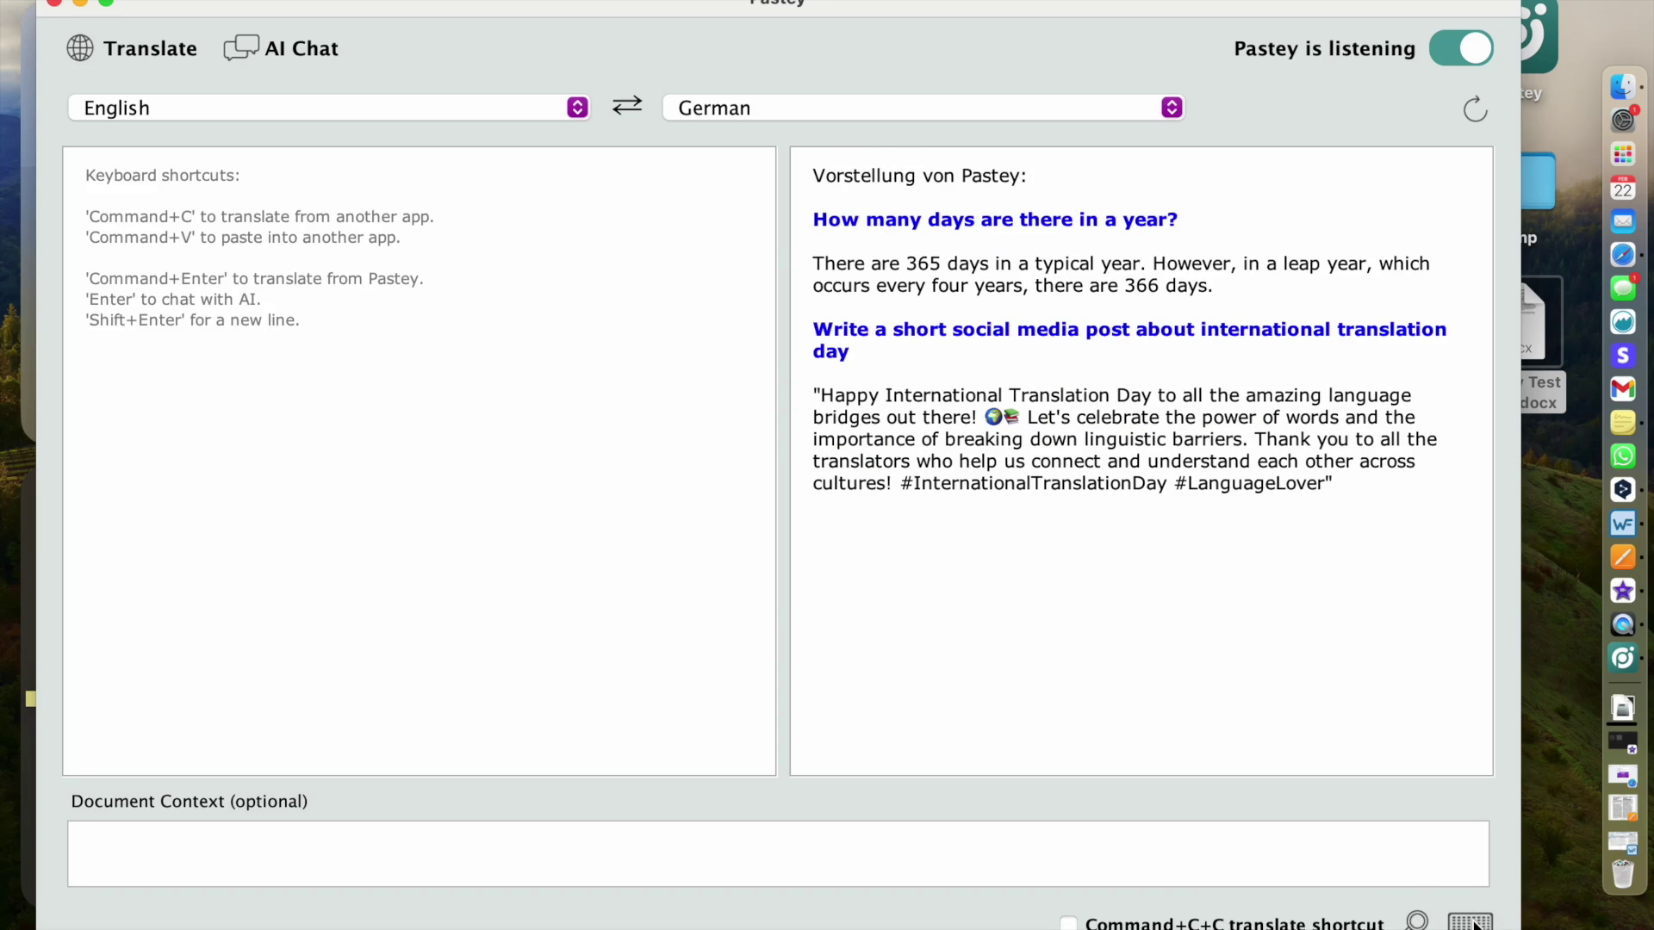